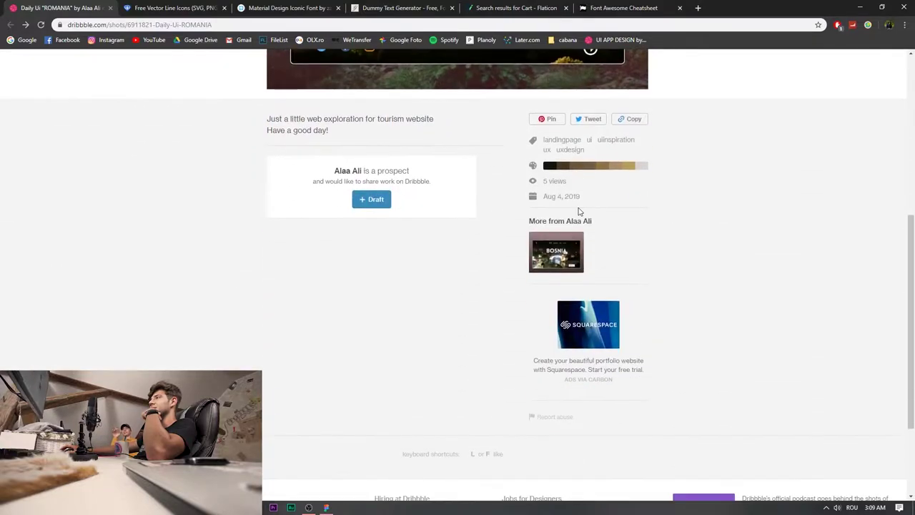
# Examine the Daily Ui "ROMANIA" shot on Dribbble, including its landing-page layout, description, tags and colour palette.
pyautogui.scroll(10, 474, 271)
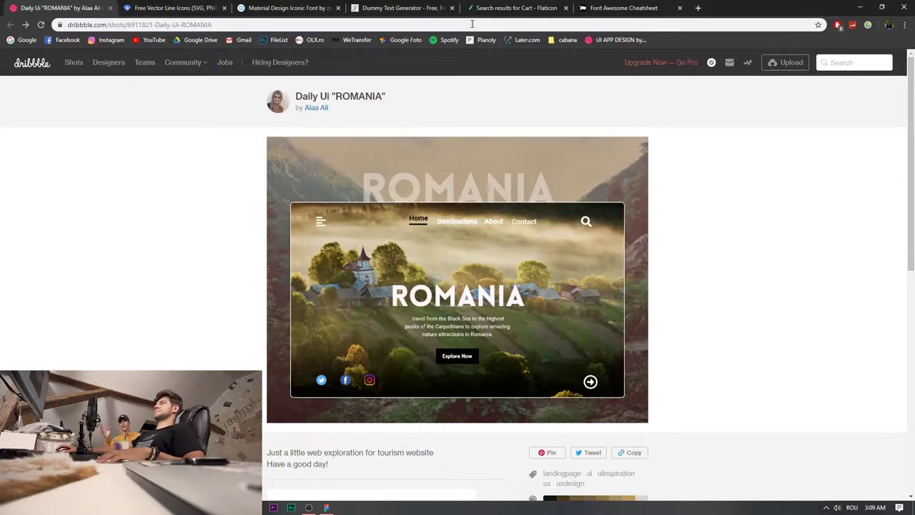
pyautogui.scroll(-3, 455, 106)
pyautogui.scroll(3, 455, 106)
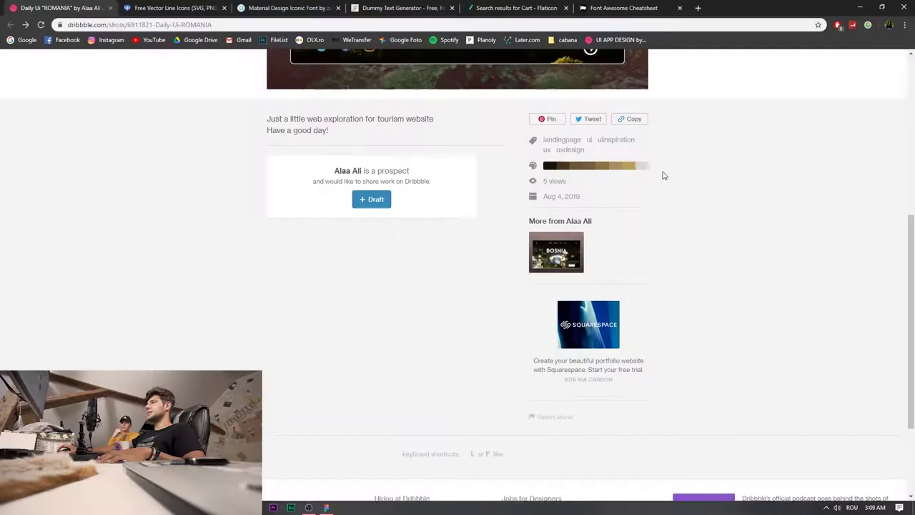
pyautogui.scroll(5, 662, 174)
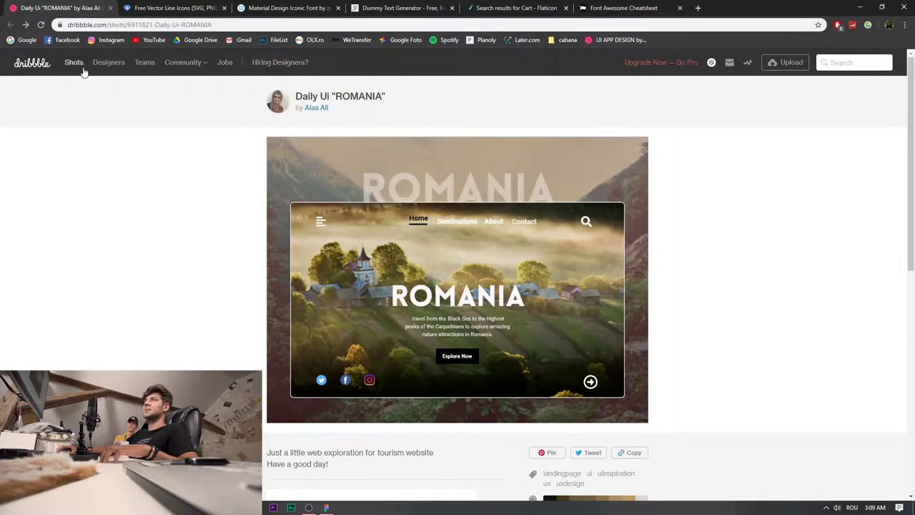
pyautogui.scroll(-15, 85, 70)
pyautogui.scroll(15, 629, 237)
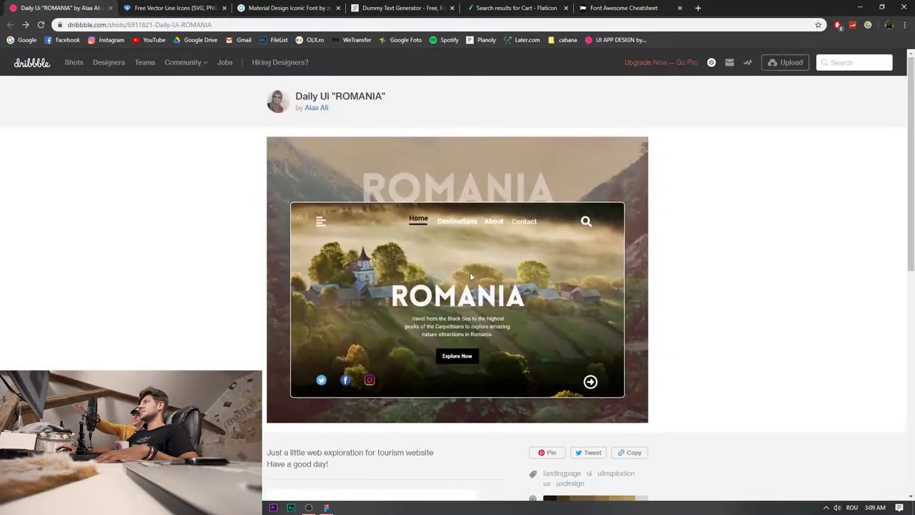
pyautogui.moveTo(112, 81); pyautogui.dragTo(813, 341)
pyautogui.scroll(-1, 832, 470)
pyautogui.click(807, 303)
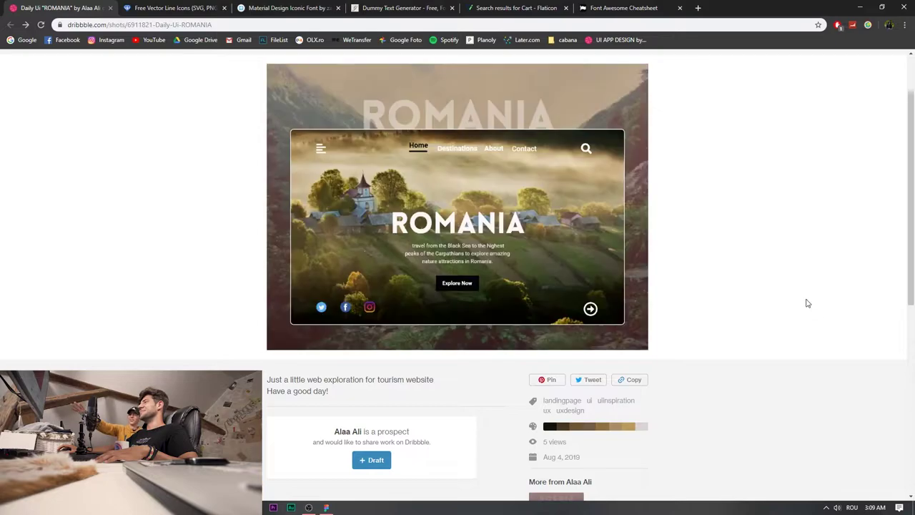
pyautogui.scroll(1, 758, 336)
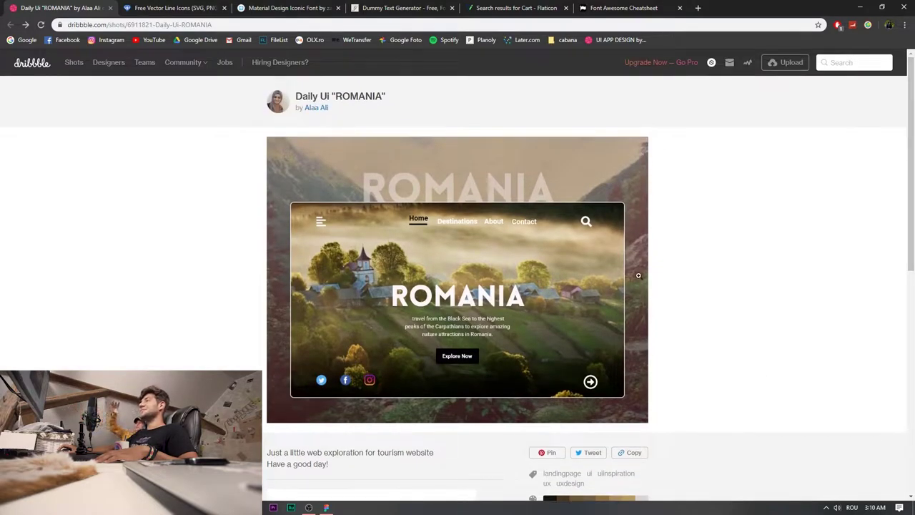
pyautogui.scroll(-3, 391, 219)
pyautogui.scroll(2, 443, 278)
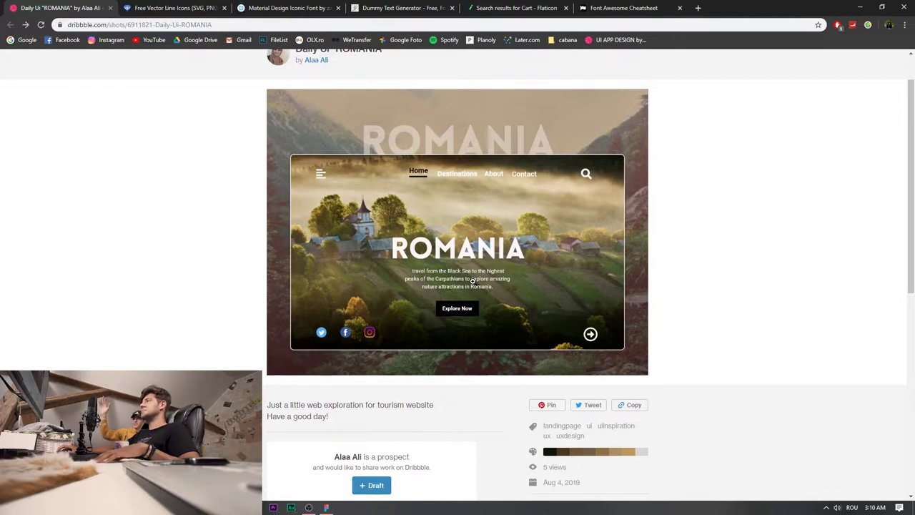
pyautogui.click(473, 281)
pyautogui.scroll(-1, 603, 250)
pyautogui.scroll(1, 458, 253)
pyautogui.scroll(-1, 341, 236)
pyautogui.click(10, 24)
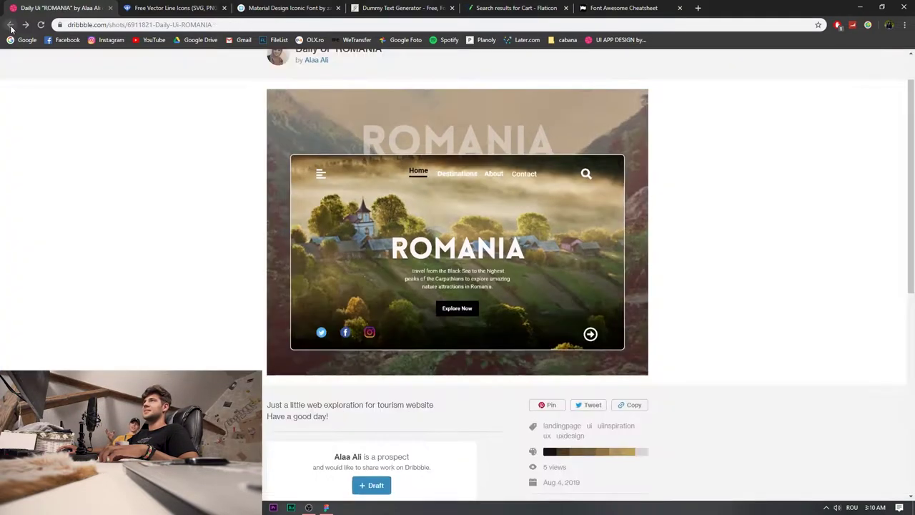
# Copy the "ROMANIA" shot image from the Dribbble page and paste it onto the canvas of the Doro Tutorial file in Figma.
pyautogui.rightClick(661, 184)
pyautogui.click(718, 170)
pyautogui.scroll(1, 555, 199)
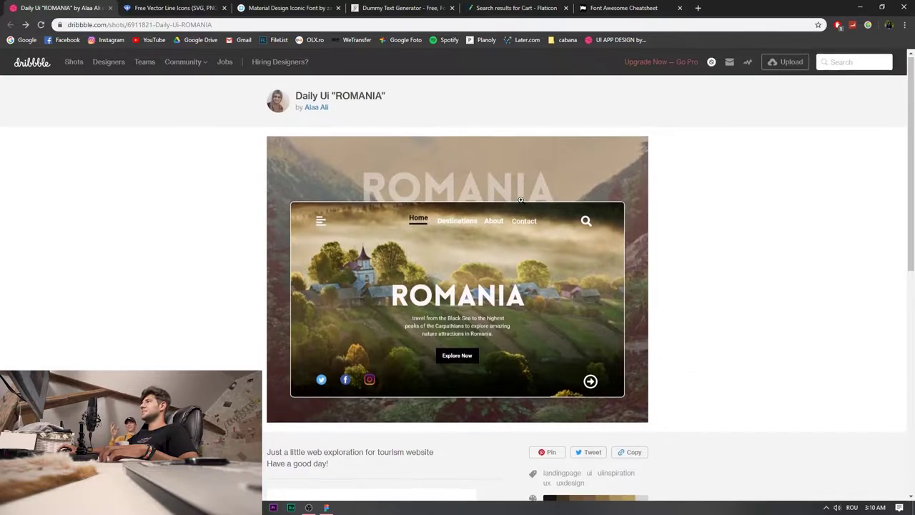
pyautogui.rightClick(487, 239)
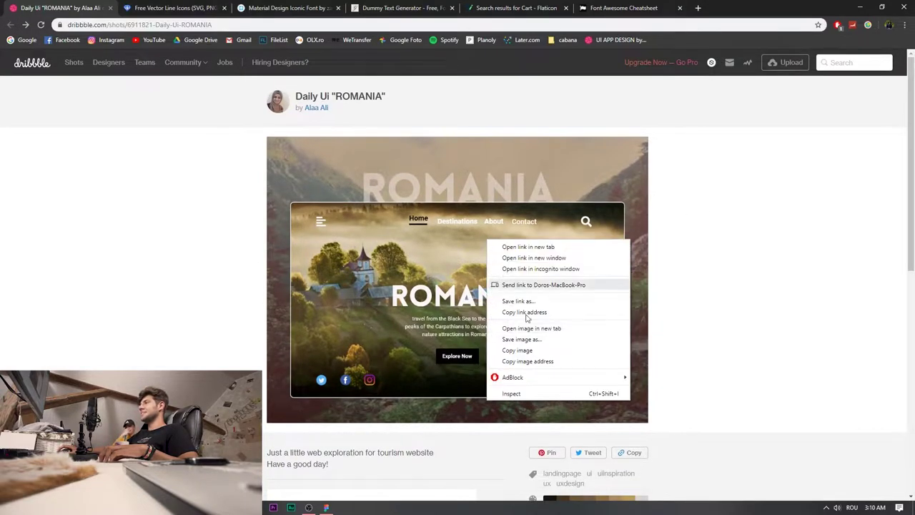
pyautogui.click(533, 350)
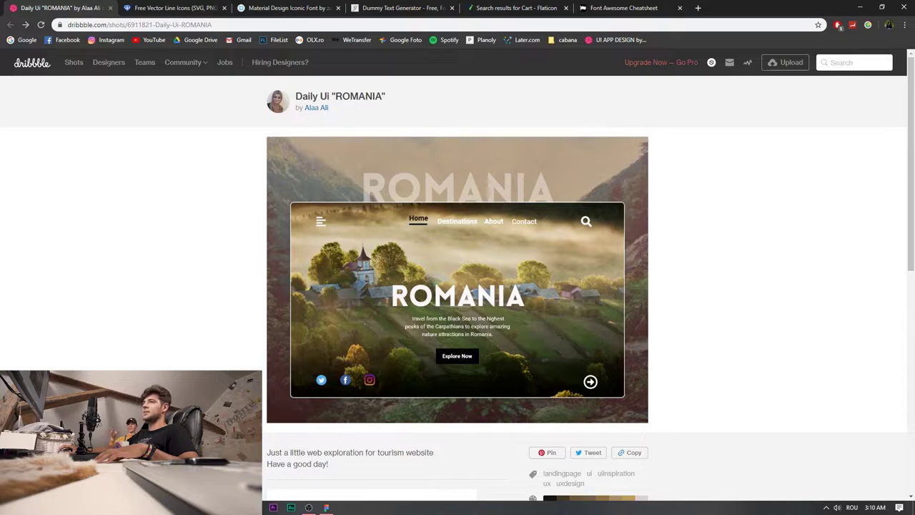
pyautogui.click(327, 508)
pyautogui.hotkey('ctrl', 'v')
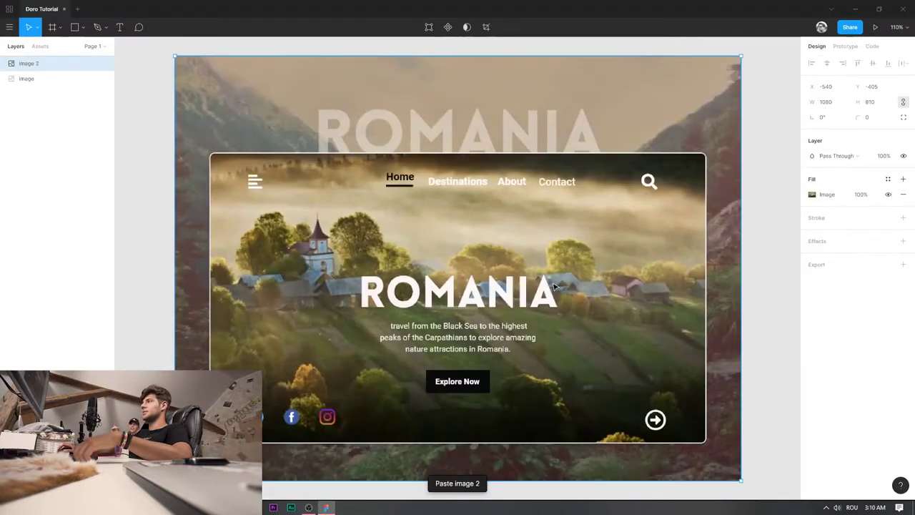
pyautogui.scroll(-7, 673, 200)
pyautogui.scroll(11, 673, 202)
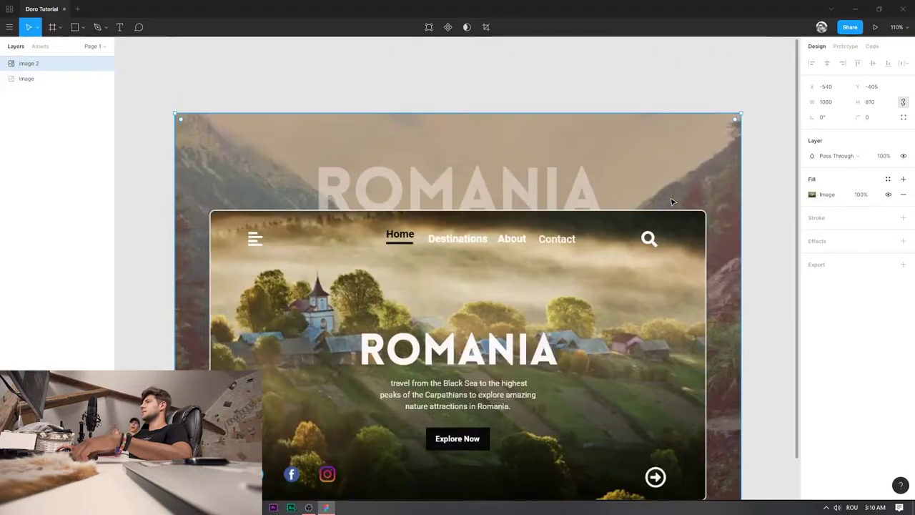
pyautogui.scroll(-2, 673, 201)
pyautogui.scroll(-1, 673, 202)
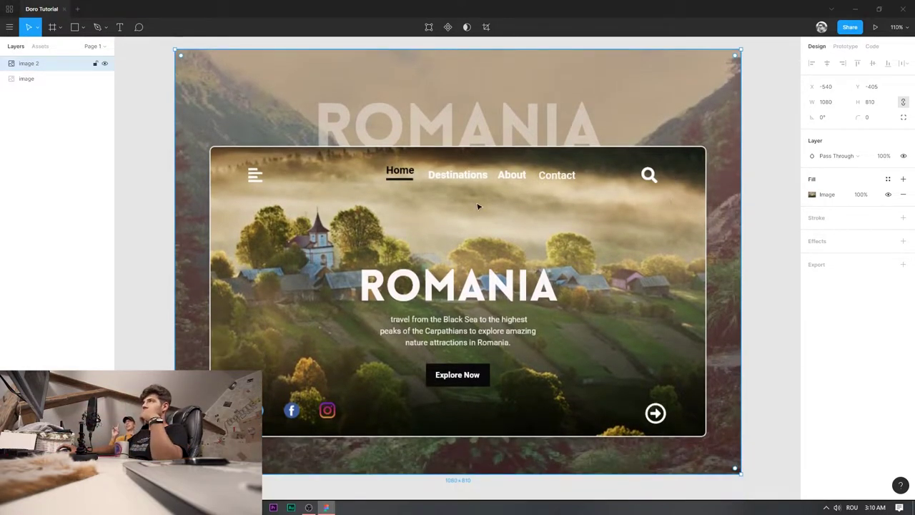
pyautogui.click(774, 112)
pyautogui.click(671, 123)
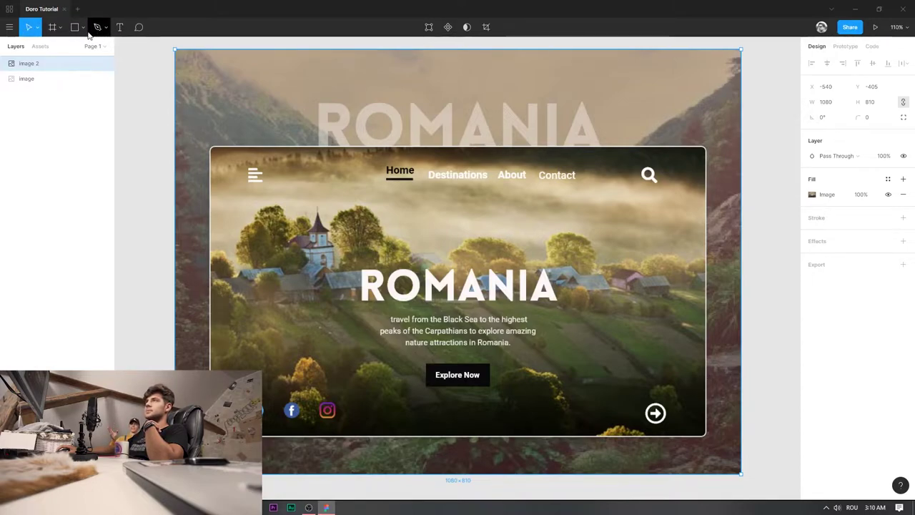
pyautogui.click(10, 28)
pyautogui.click(11, 28)
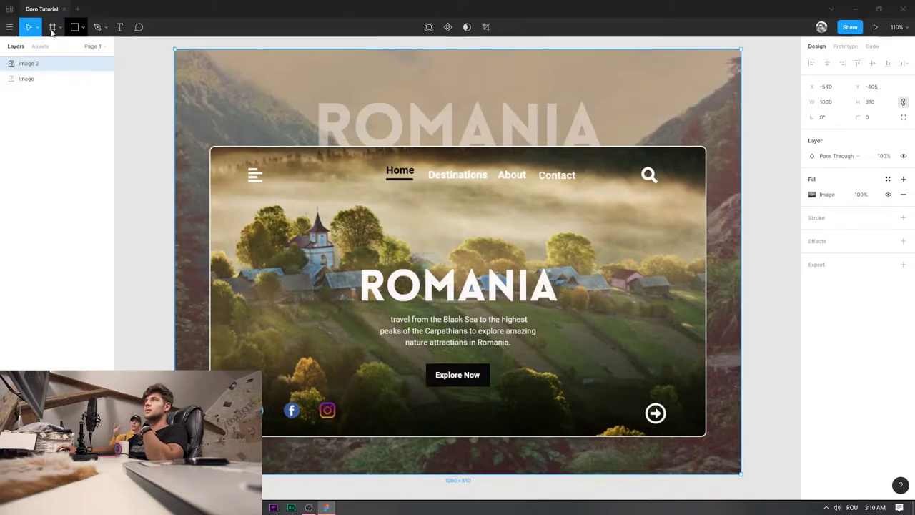
# Add a new frame beside the pasted reference image using the Desktop 1440×1024 preset.
pyautogui.click(55, 29)
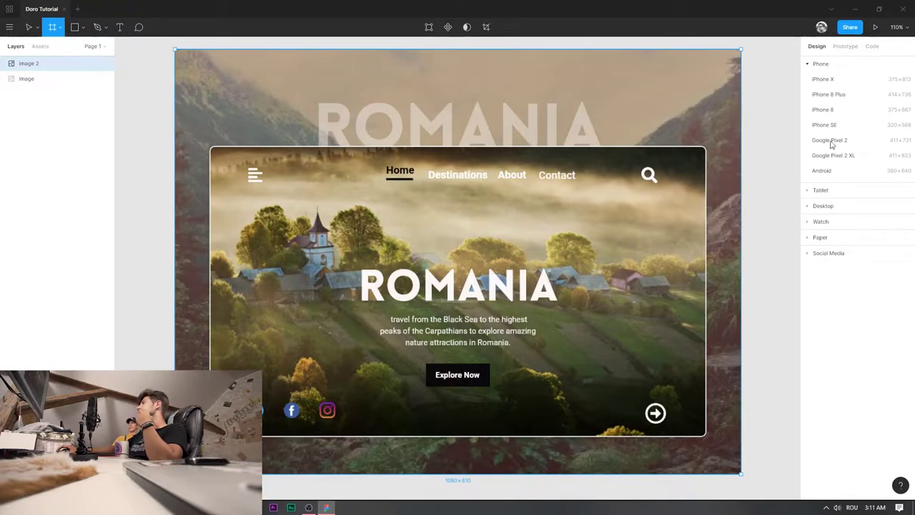
pyautogui.click(846, 49)
pyautogui.click(869, 49)
pyautogui.click(823, 48)
pyautogui.click(846, 47)
pyautogui.click(871, 48)
pyautogui.click(819, 47)
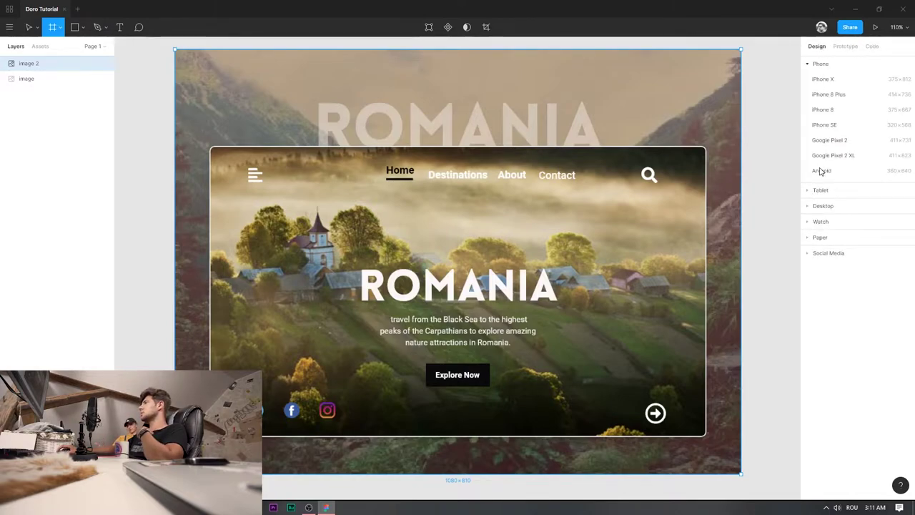
pyautogui.click(828, 208)
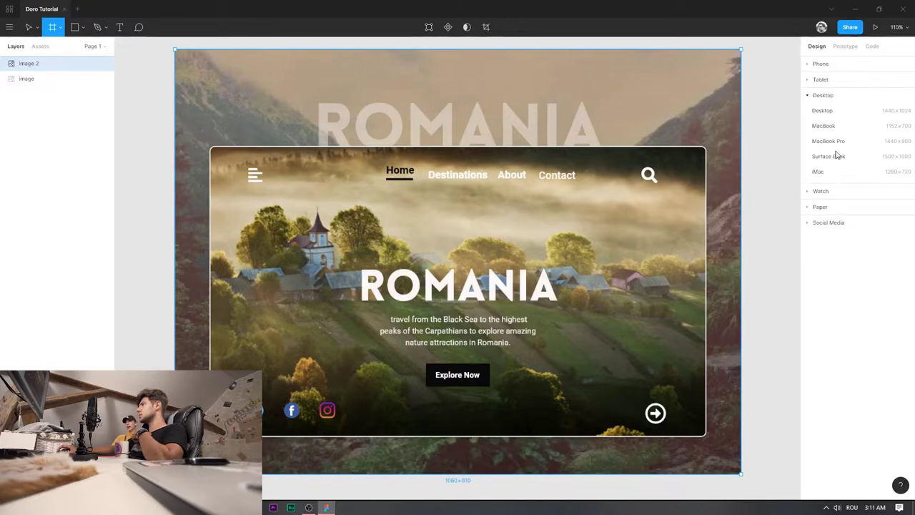
pyautogui.click(822, 111)
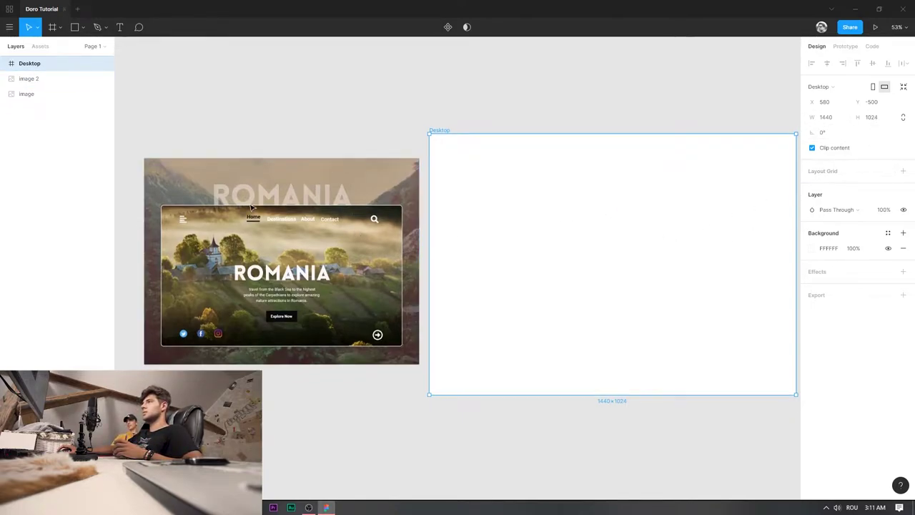
# Resize the Desktop frame to a width of 1920 and a height of 1080.
pyautogui.scroll(1, 253, 208)
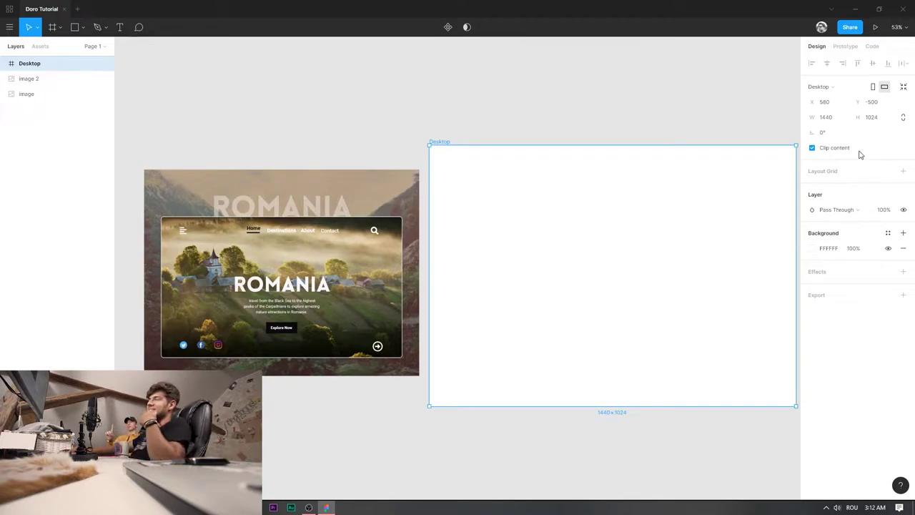
pyautogui.click(831, 118)
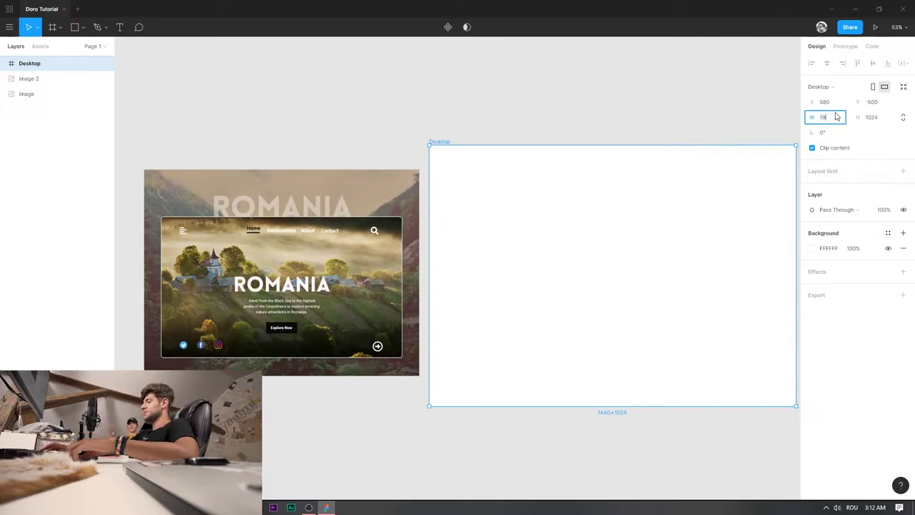
pyautogui.press('Return')
pyautogui.click(872, 118)
pyautogui.write('1080')
pyautogui.press('Return')
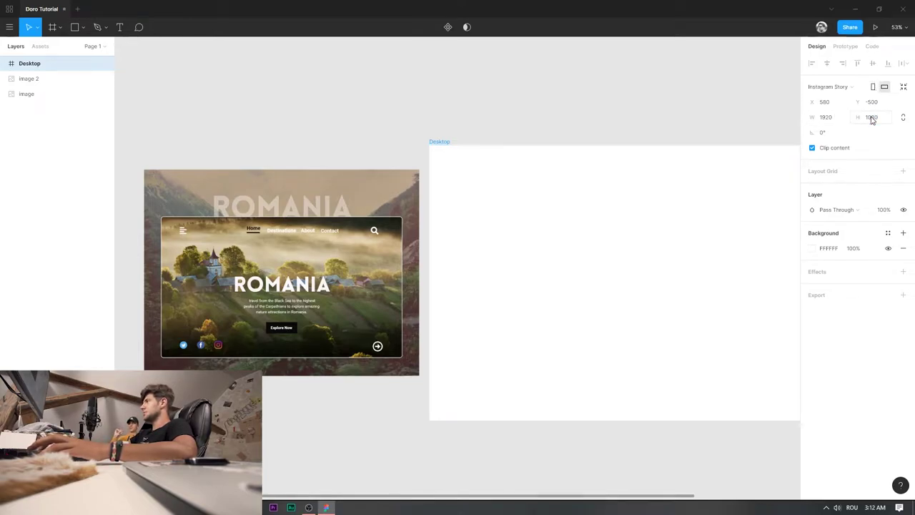
pyautogui.moveTo(560, 135); pyautogui.dragTo(340, 90)
pyautogui.moveTo(364, 126); pyautogui.dragTo(408, 99)
pyautogui.click(451, 90)
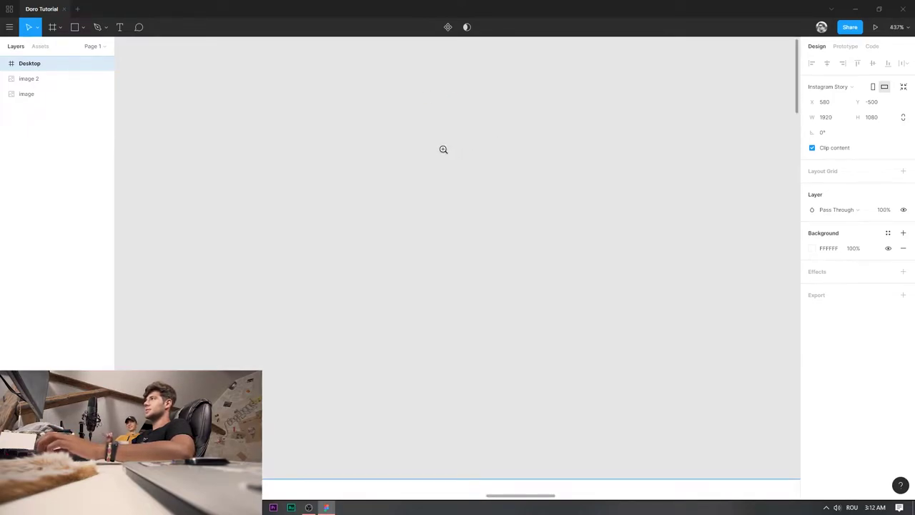
pyautogui.scroll(-7, 441, 149)
pyautogui.scroll(8, 500, 143)
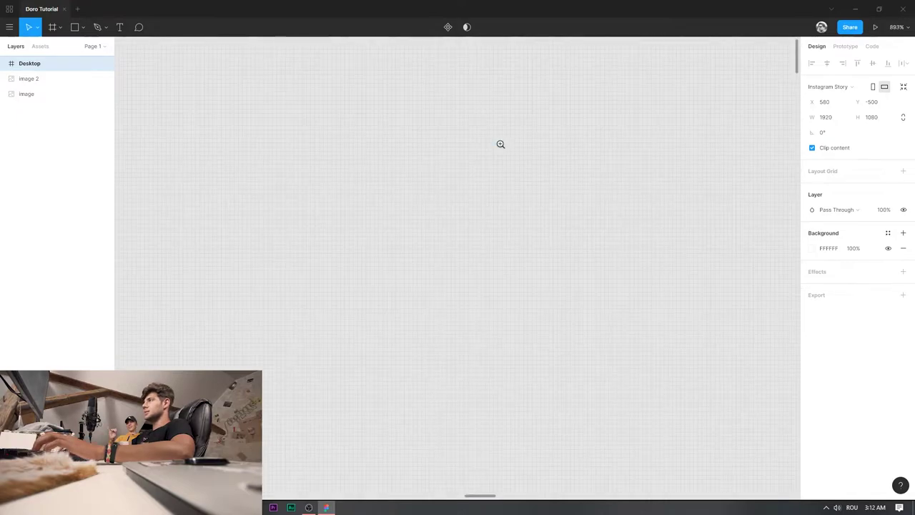
pyautogui.scroll(-10, 496, 144)
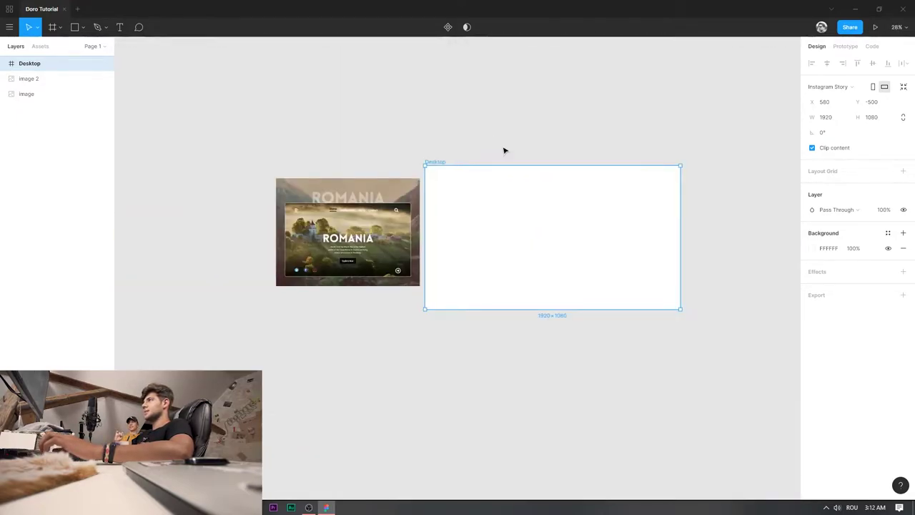
pyautogui.click(589, 155)
pyautogui.moveTo(572, 141); pyautogui.dragTo(519, 135)
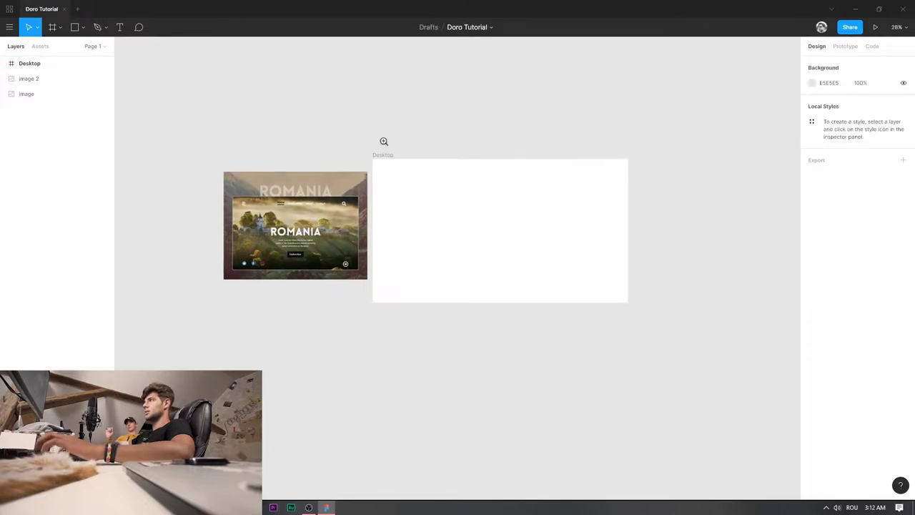
pyautogui.click(412, 141)
pyautogui.rightClick(412, 138)
pyautogui.moveTo(354, 138); pyautogui.dragTo(251, 138)
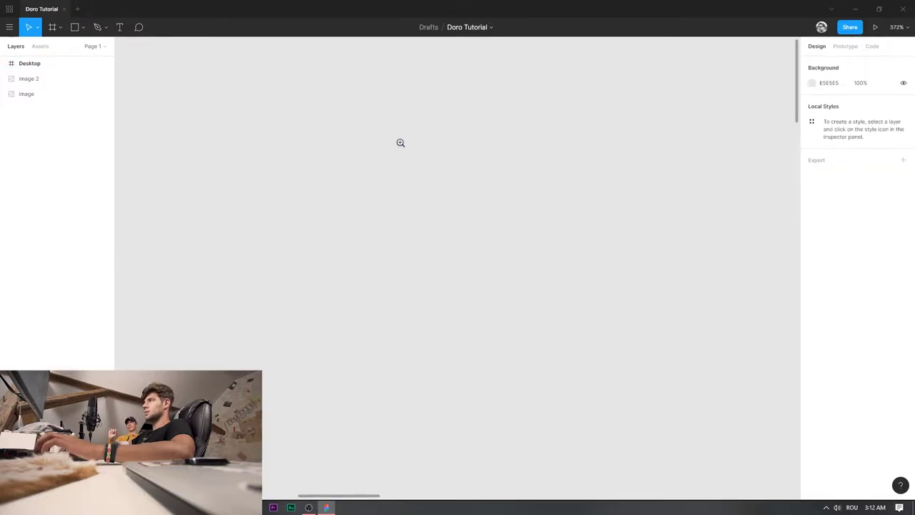
pyautogui.moveTo(422, 140); pyautogui.dragTo(421, 260)
pyautogui.moveTo(531, 93); pyautogui.dragTo(478, 183)
pyautogui.moveTo(468, 192); pyautogui.dragTo(415, 246)
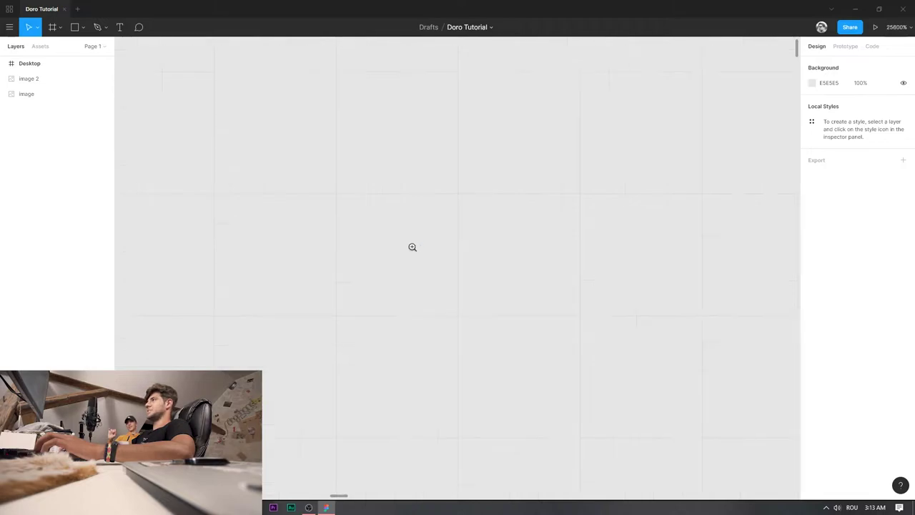
pyautogui.keyDown('alt'); pyautogui.click(516, 157); pyautogui.keyUp('alt')
pyautogui.keyDown('alt'); pyautogui.click(521, 158); pyautogui.keyUp('alt')
pyautogui.keyDown('alt'); pyautogui.click(521, 159); pyautogui.keyUp('alt')
pyautogui.keyDown('alt'); pyautogui.click(521, 158); pyautogui.keyUp('alt')
pyautogui.keyDown('alt'); pyautogui.click(521, 158); pyautogui.keyUp('alt')
pyautogui.keyDown('alt'); pyautogui.click(520, 158); pyautogui.keyUp('alt')
pyautogui.keyDown('alt'); pyautogui.click(521, 158); pyautogui.keyUp('alt')
pyautogui.keyDown('alt'); pyautogui.click(520, 158); pyautogui.keyUp('alt')
pyautogui.keyDown('alt'); pyautogui.click(521, 159); pyautogui.keyUp('alt')
pyautogui.keyDown('alt'); pyautogui.click(520, 158); pyautogui.keyUp('alt')
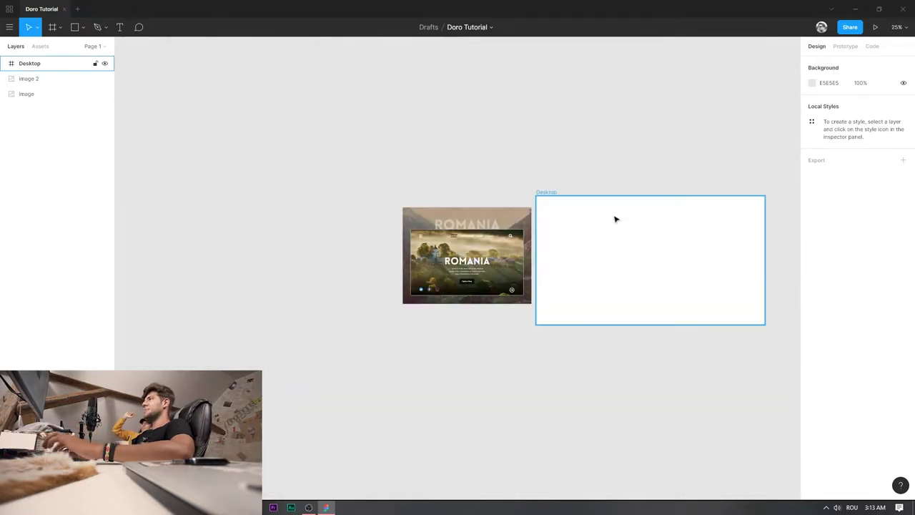
pyautogui.moveTo(643, 201); pyautogui.dragTo(523, 186)
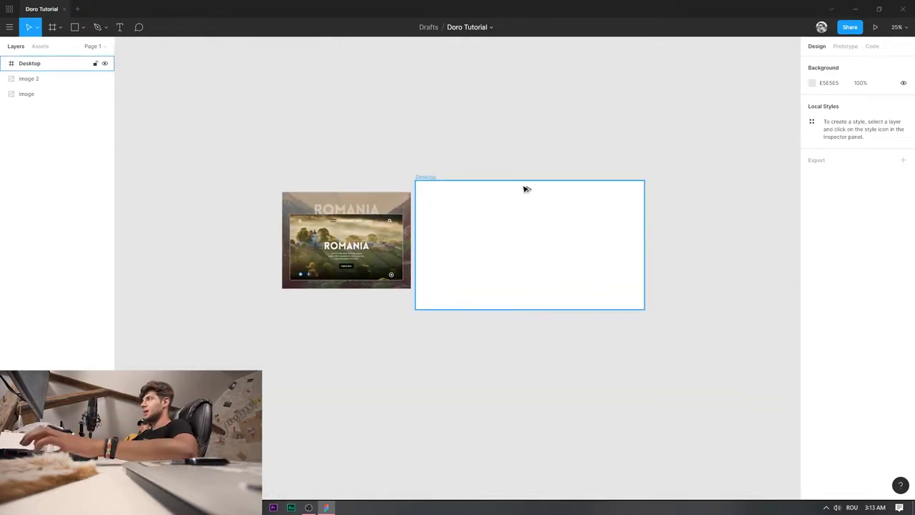
pyautogui.scroll(1, 525, 172)
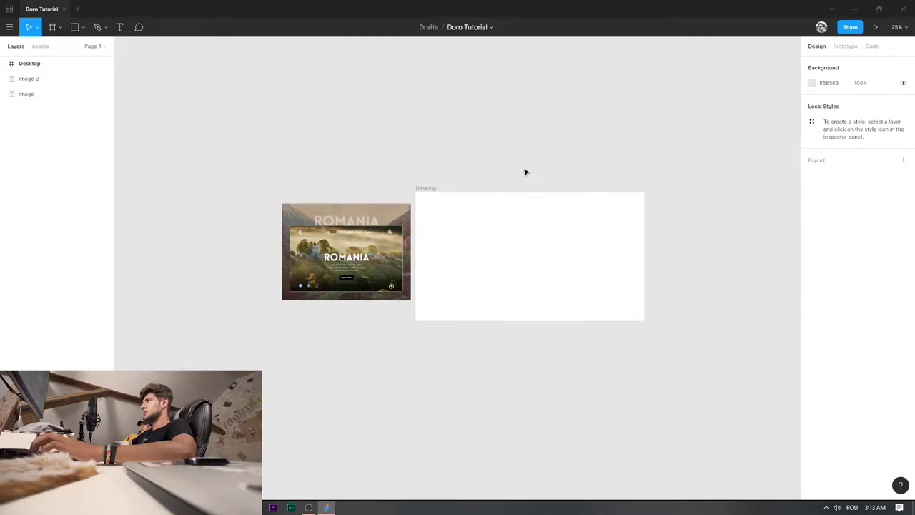
pyautogui.scroll(-3, 525, 170)
pyautogui.scroll(3, 525, 172)
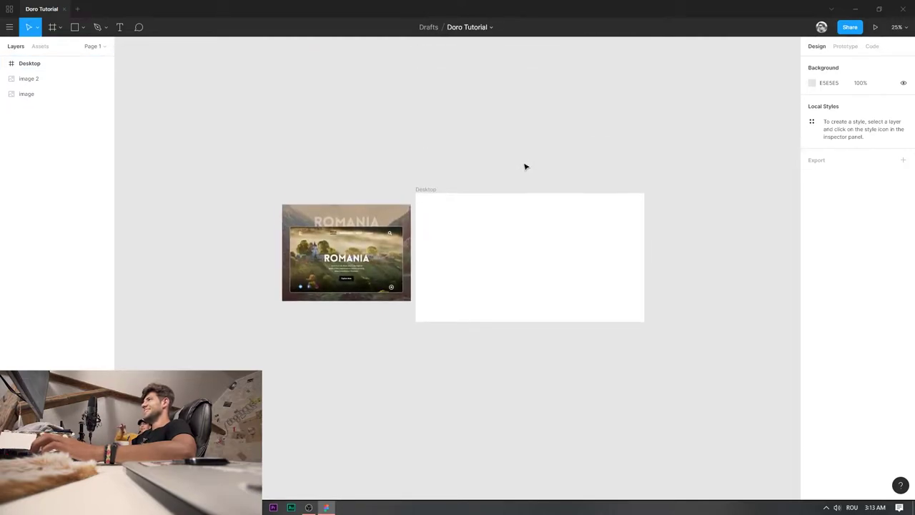
pyautogui.scroll(-1, 525, 166)
pyautogui.scroll(1, 506, 173)
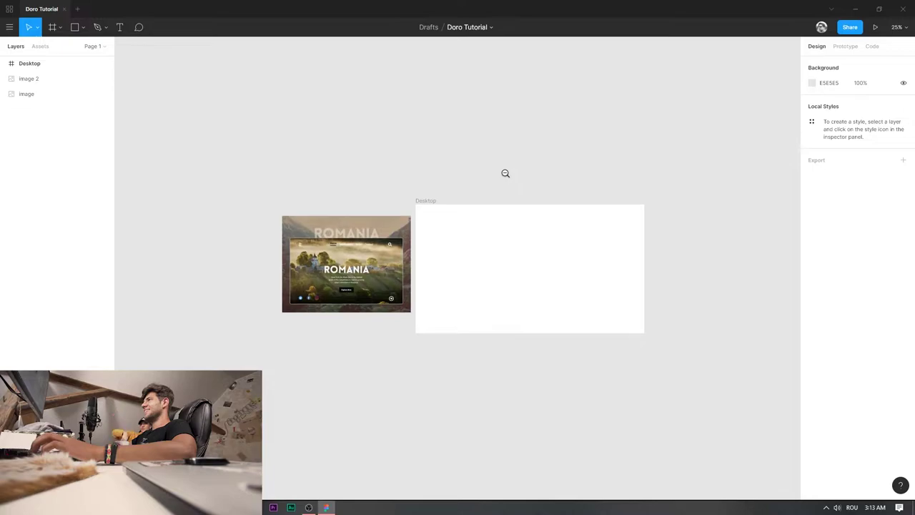
pyautogui.scroll(-5, 505, 173)
pyautogui.scroll(5, 505, 174)
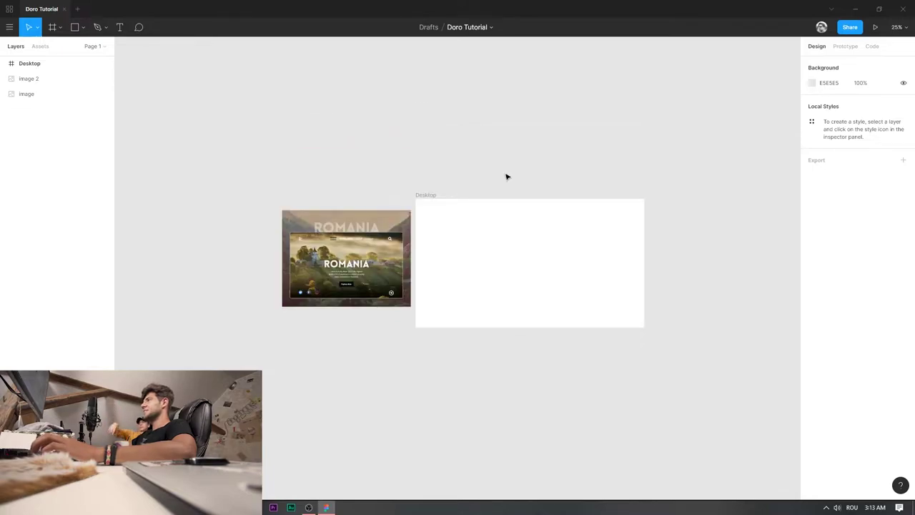
pyautogui.hotkey('ctrl', 'a')
pyautogui.press('Delete')
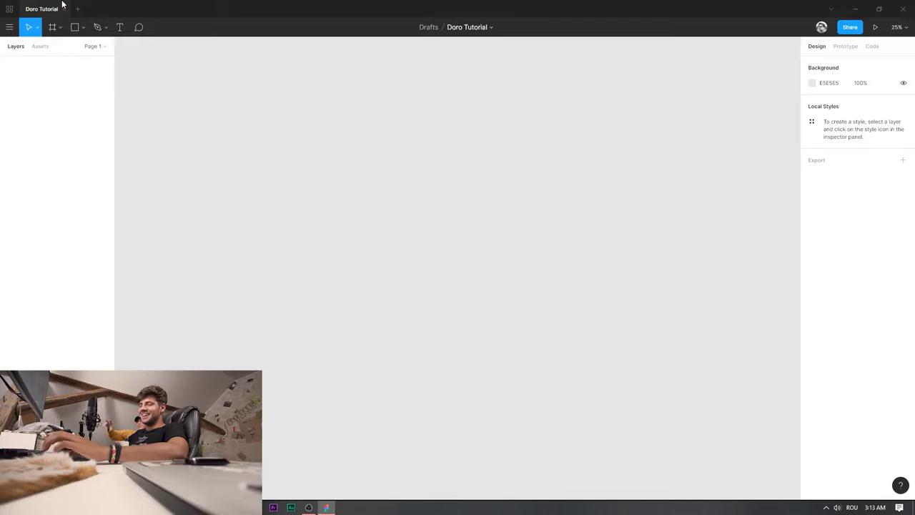
pyautogui.hotkey('ctrl', 'z')
pyautogui.hotkey('ctrl', 'z')
pyautogui.hotkey('ctrl', 'z')
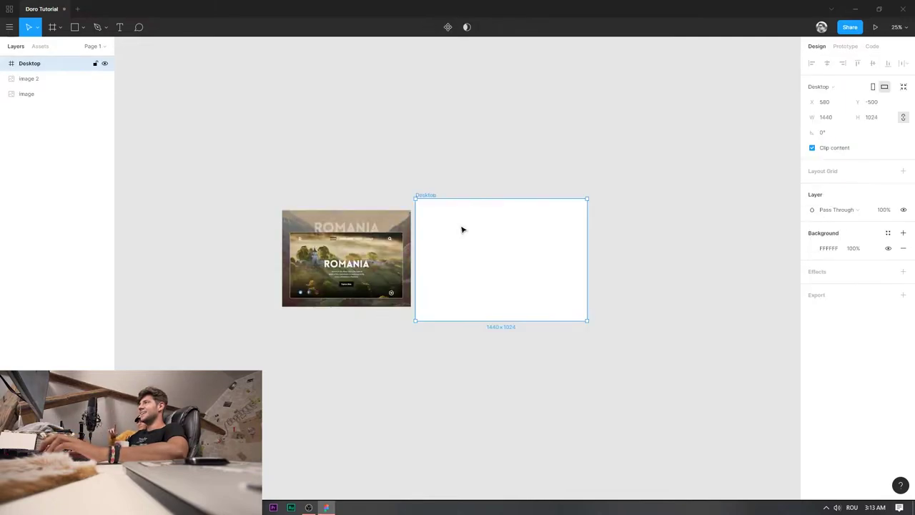
pyautogui.click(443, 185)
pyautogui.moveTo(243, 126); pyautogui.dragTo(739, 390)
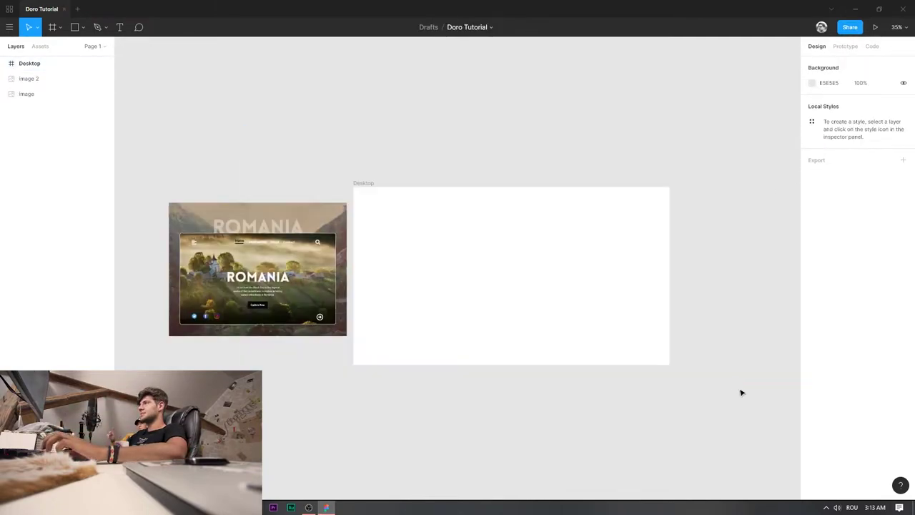
pyautogui.hotkey('ctrl', 'z')
pyautogui.hotkey('ctrl', 'z')
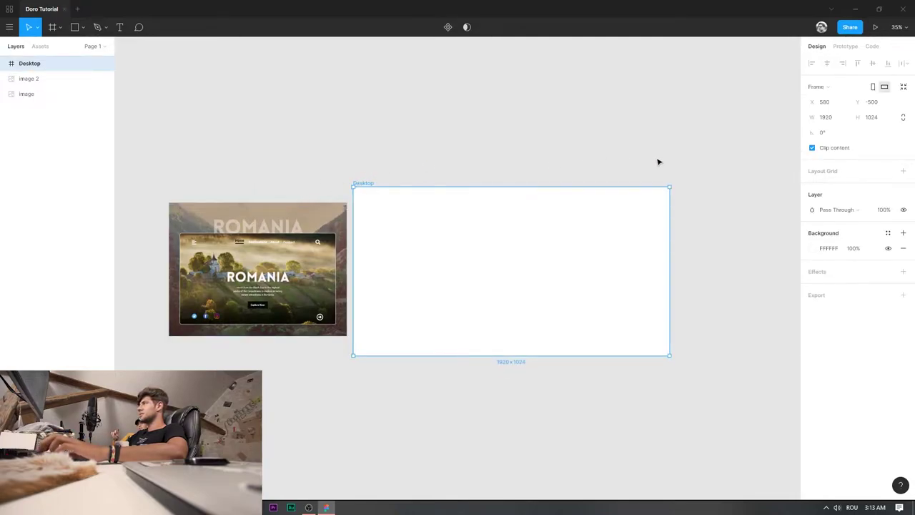
pyautogui.hotkey('ctrl', 'z')
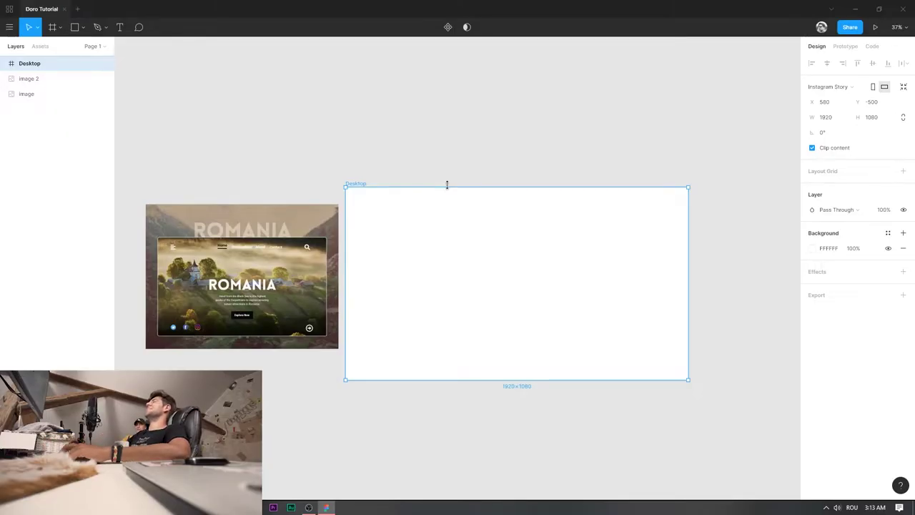
# Crop the pasted reference image to the inner ROMANIA landing-page mockup and remove the duplicate image behind it.
pyautogui.keyDown('ctrl'); pyautogui.scroll(1, 439, 186); pyautogui.keyUp('ctrl')
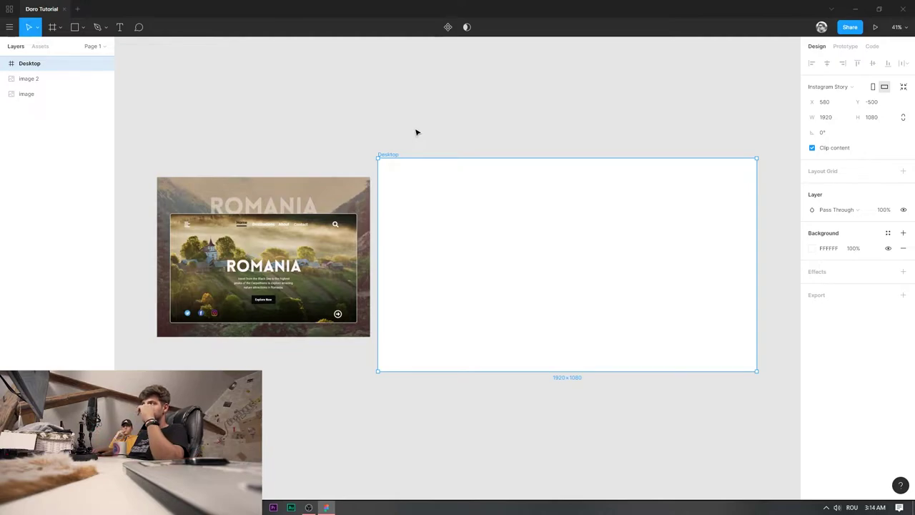
pyautogui.press('Tab')
pyautogui.click(812, 199)
pyautogui.click(708, 219)
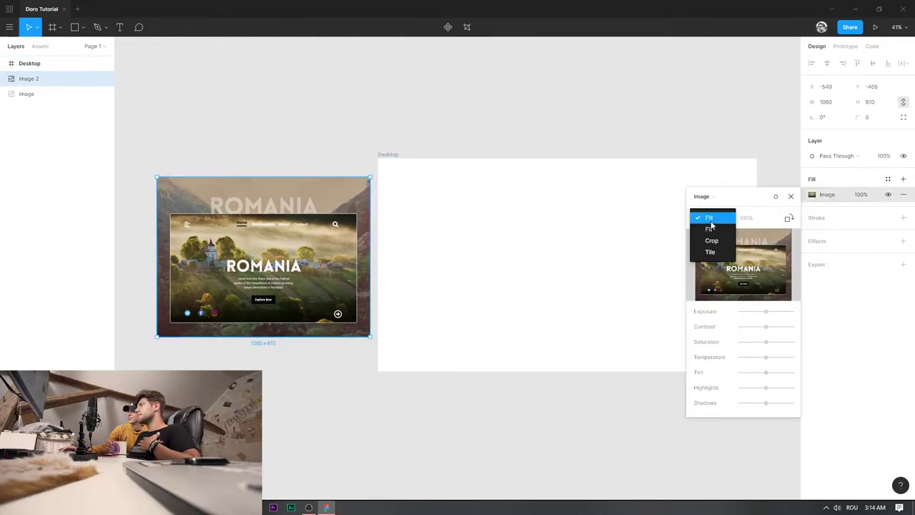
pyautogui.click(712, 241)
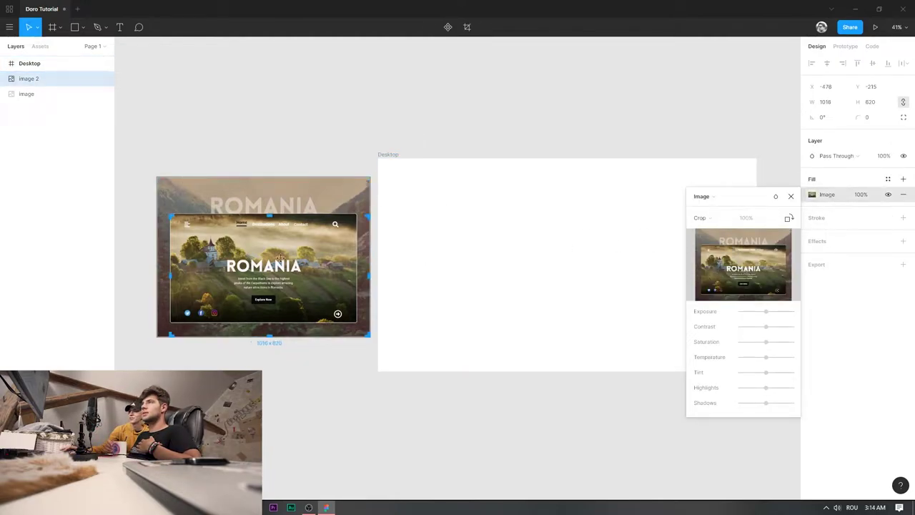
pyautogui.moveTo(369, 335); pyautogui.dragTo(356, 322)
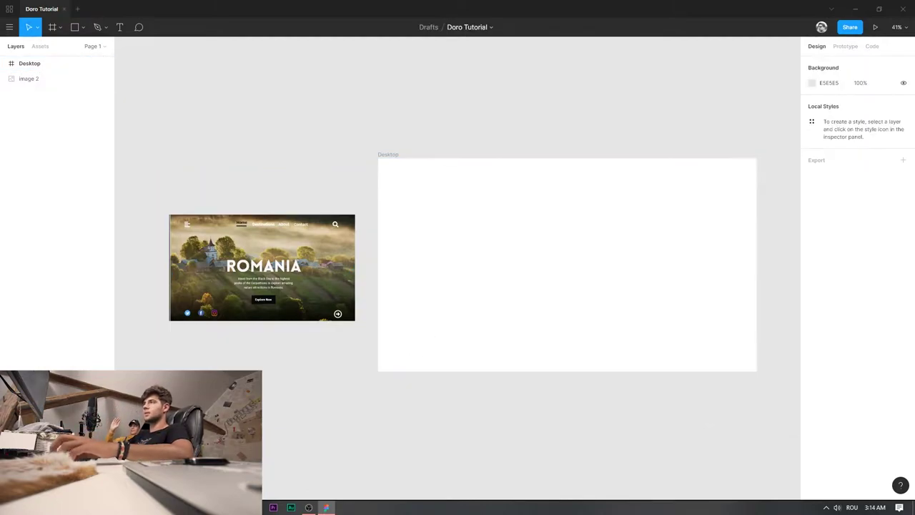
# Examine the cropped reference's navigation bar, ROMANIA title, description text, Explore Now button and background photo.
pyautogui.scroll(1, 304, 279)
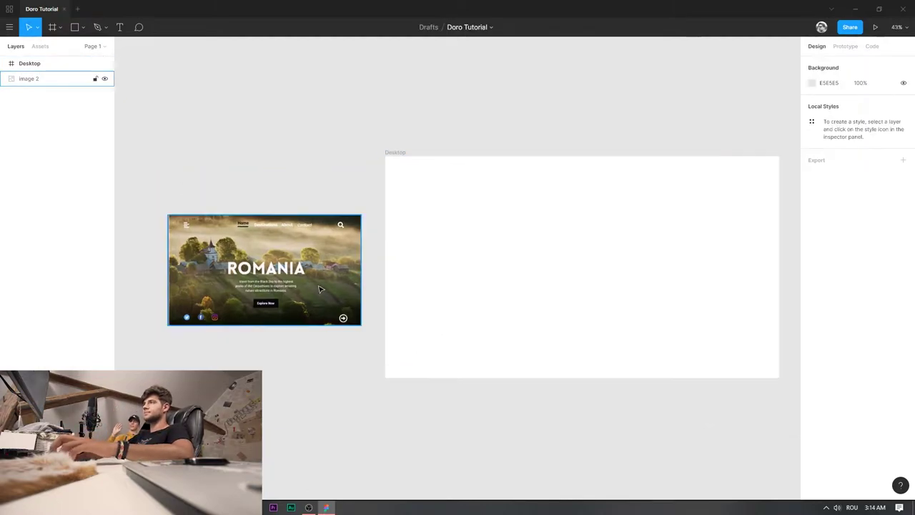
pyautogui.scroll(6, 304, 279)
pyautogui.moveTo(230, 230); pyautogui.dragTo(474, 242)
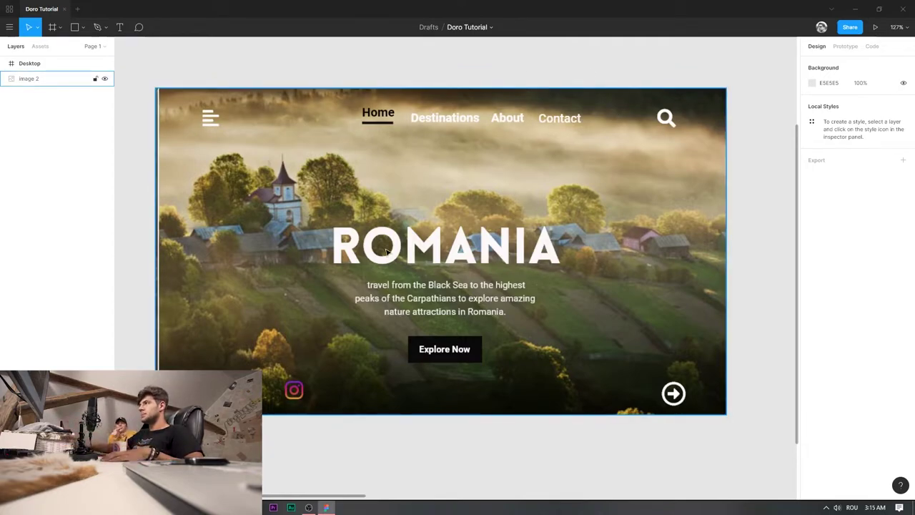
pyautogui.scroll(-1, 583, 309)
pyautogui.hscroll(1, 583, 309)
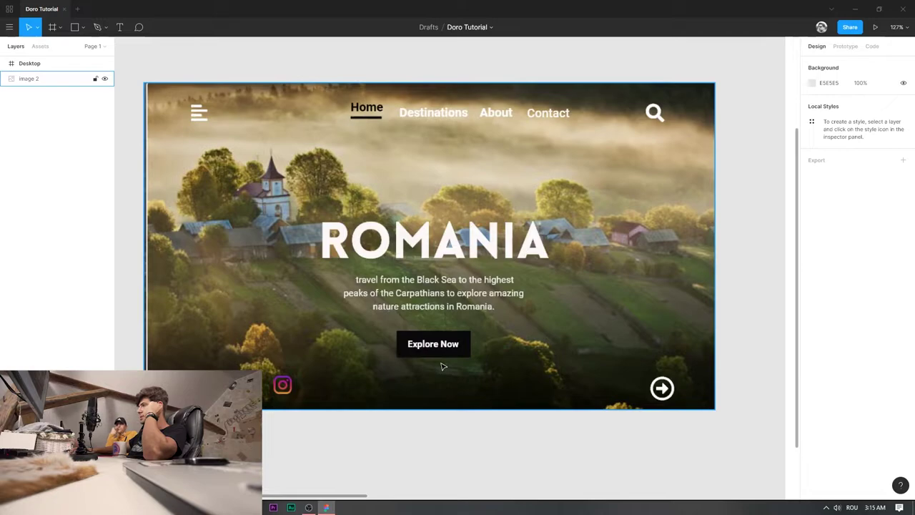
pyautogui.click(314, 429)
pyautogui.click(411, 382)
pyautogui.moveTo(511, 330); pyautogui.dragTo(532, 379)
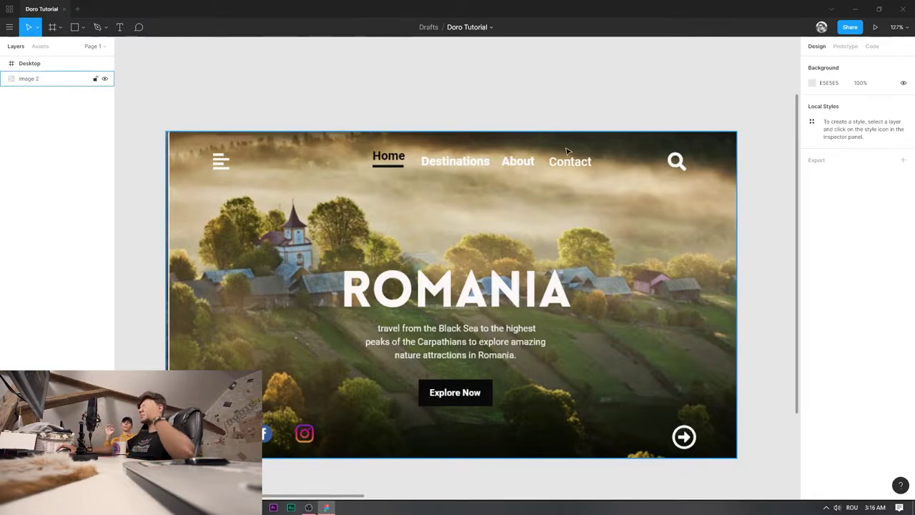
pyautogui.click(757, 243)
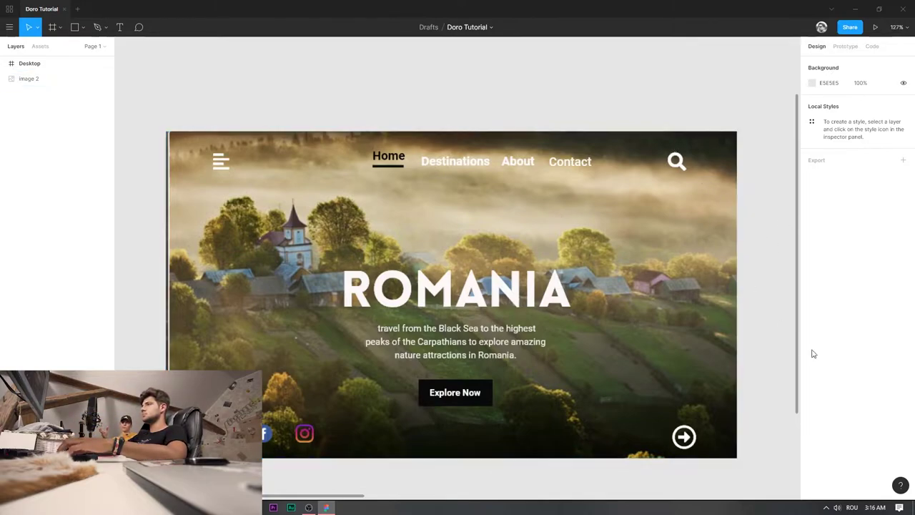
pyautogui.scroll(-1, 781, 267)
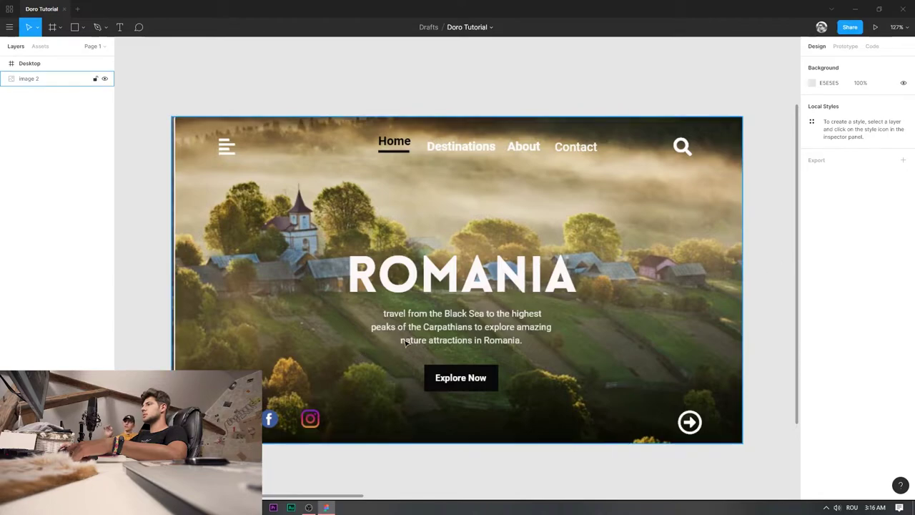
pyautogui.hscroll(-3, 746, 250)
pyautogui.hscroll(2, 744, 292)
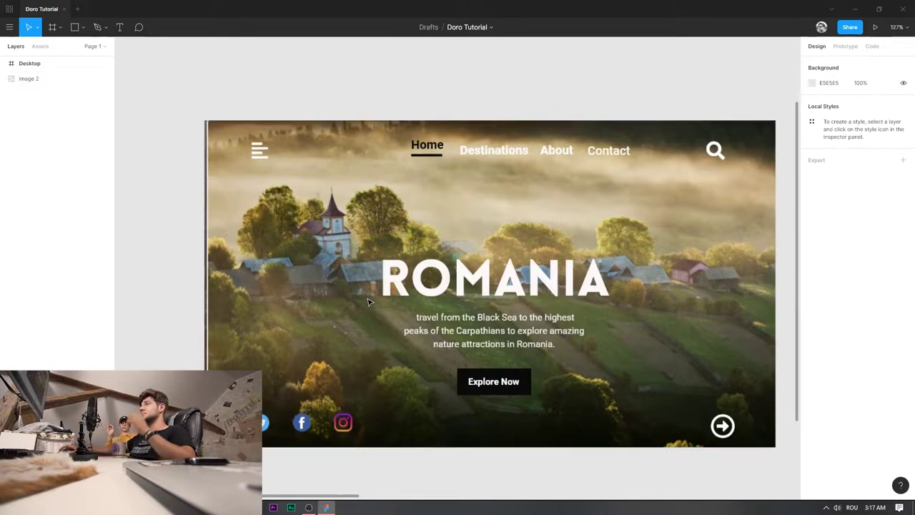
pyautogui.scroll(1, 627, 254)
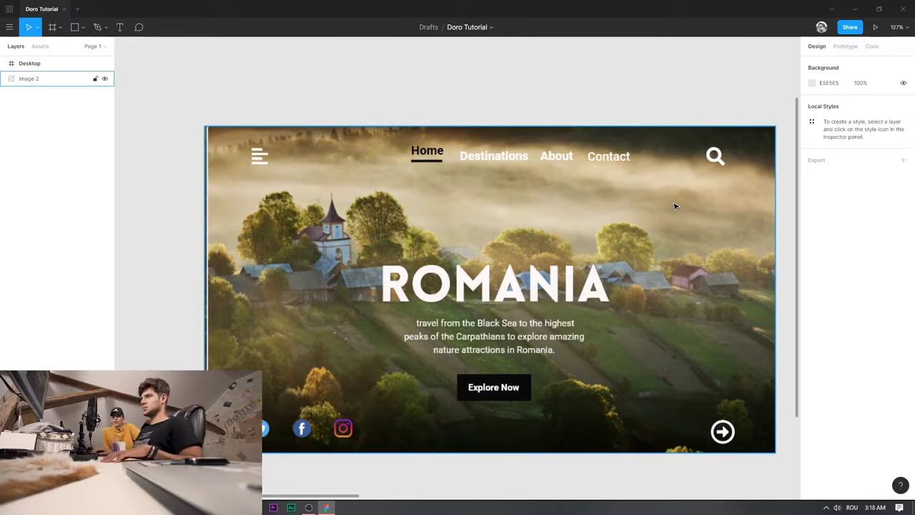
# Inspect the Twitter, Facebook and Instagram icons in the reference up close, and review the page layout again.
pyautogui.click(335, 466)
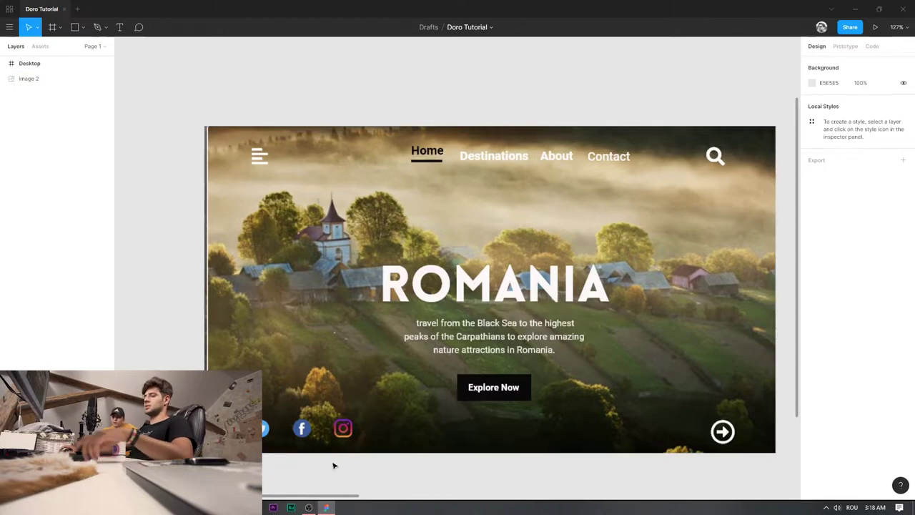
pyautogui.scroll(5, 340, 444)
pyautogui.moveTo(339, 379); pyautogui.dragTo(538, 326)
pyautogui.click(565, 380)
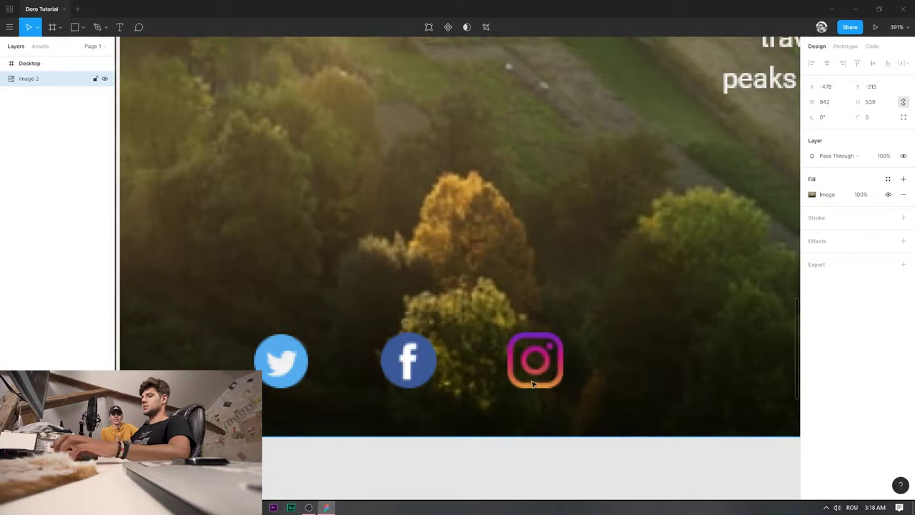
pyautogui.scroll(-3, 544, 361)
pyautogui.scroll(-6, 589, 336)
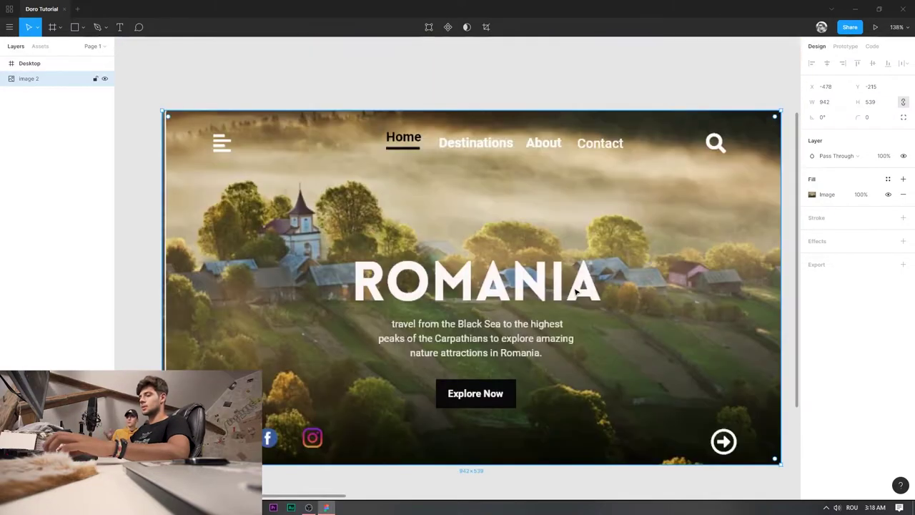
pyautogui.scroll(3, 597, 256)
pyautogui.scroll(2, 598, 256)
pyautogui.scroll(-1, 598, 256)
pyautogui.moveTo(653, 203); pyautogui.dragTo(642, 140)
# Switch to the browser, search Google for unsplash in a new tab and open the Unsplash website.
pyautogui.hotkey('alt', 'Tab')
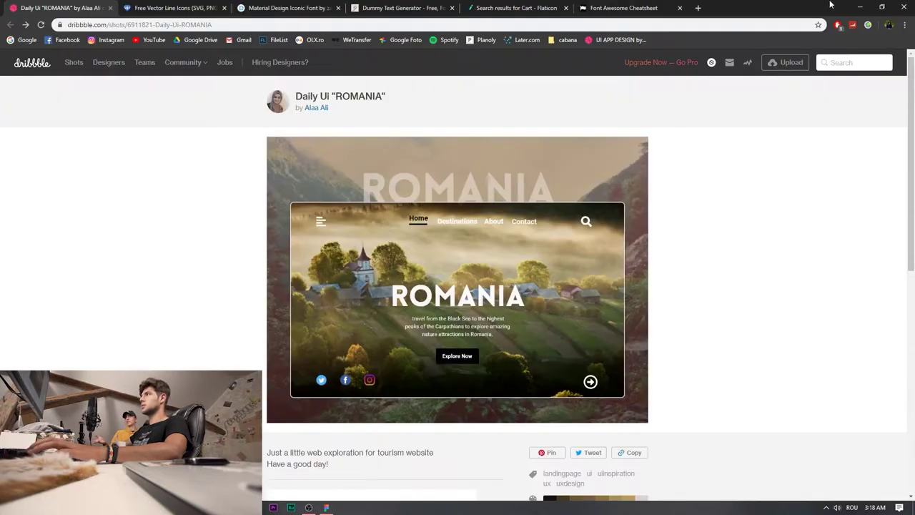
pyautogui.hotkey('ctrl', 't')
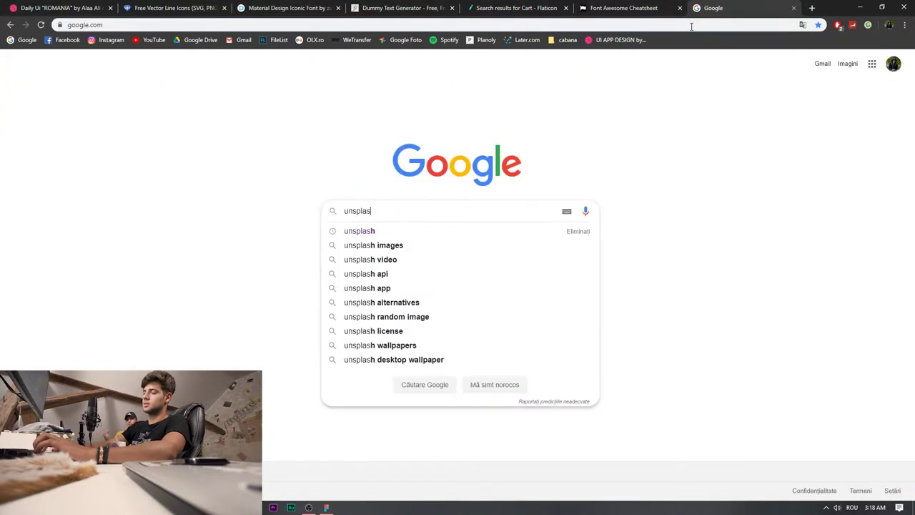
pyautogui.write('h')
pyautogui.press('Return')
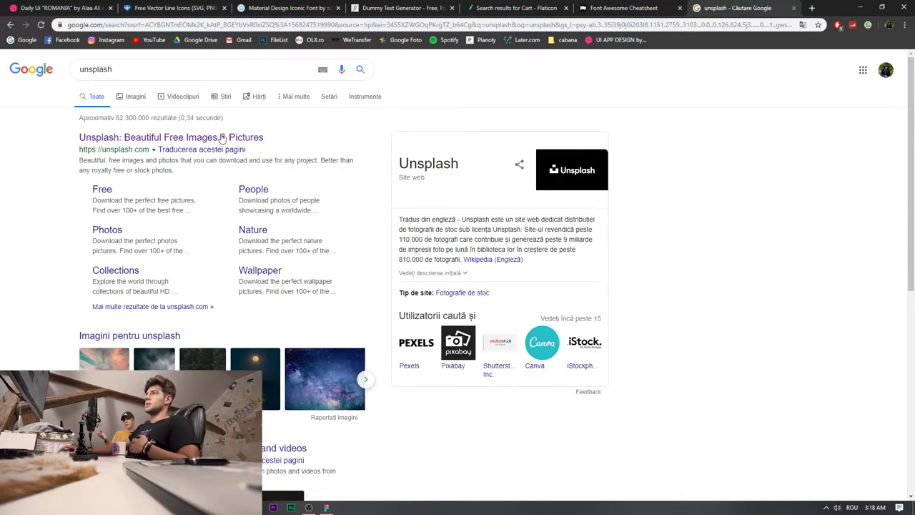
pyautogui.click(164, 137)
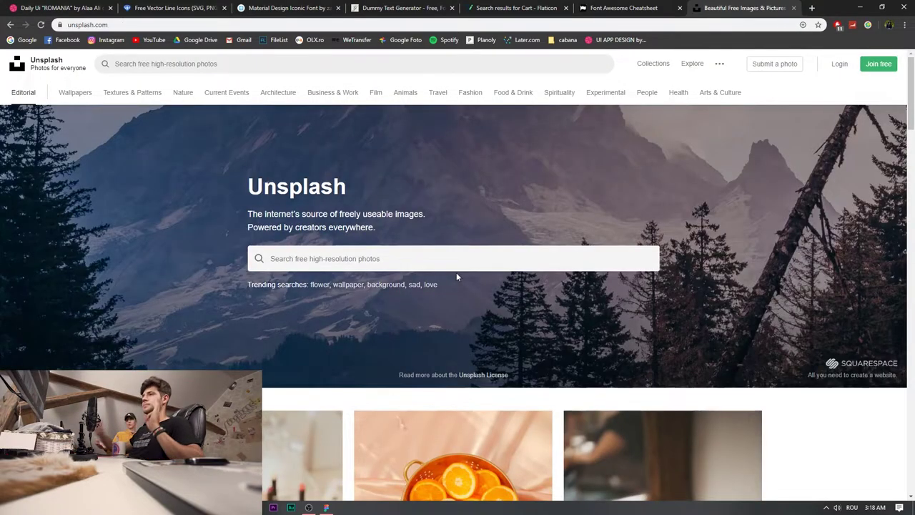
# Browse Unsplash's editorial photos and preview the photographer silhouette on a hilltop, closing the preview again.
pyautogui.scroll(-10, 404, 258)
pyautogui.scroll(-3, 375, 332)
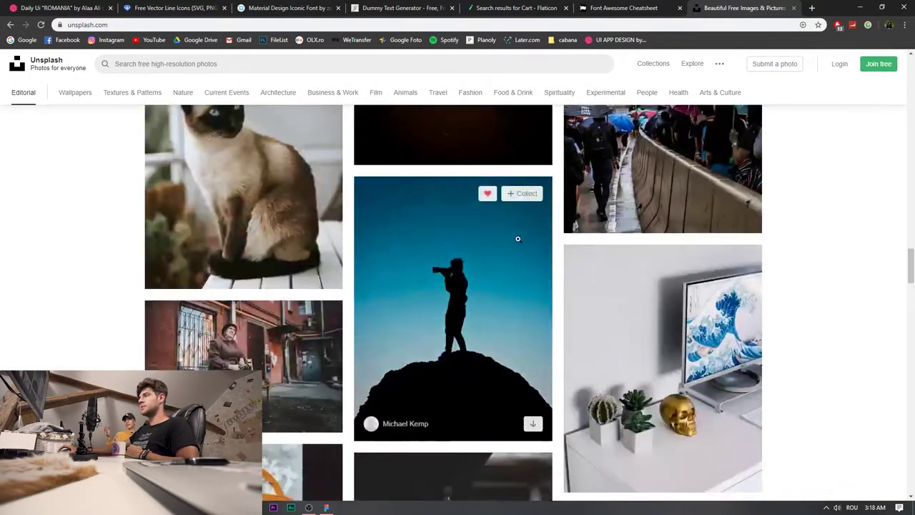
pyautogui.click(517, 241)
pyautogui.scroll(-3, 532, 290)
pyautogui.scroll(4, 532, 291)
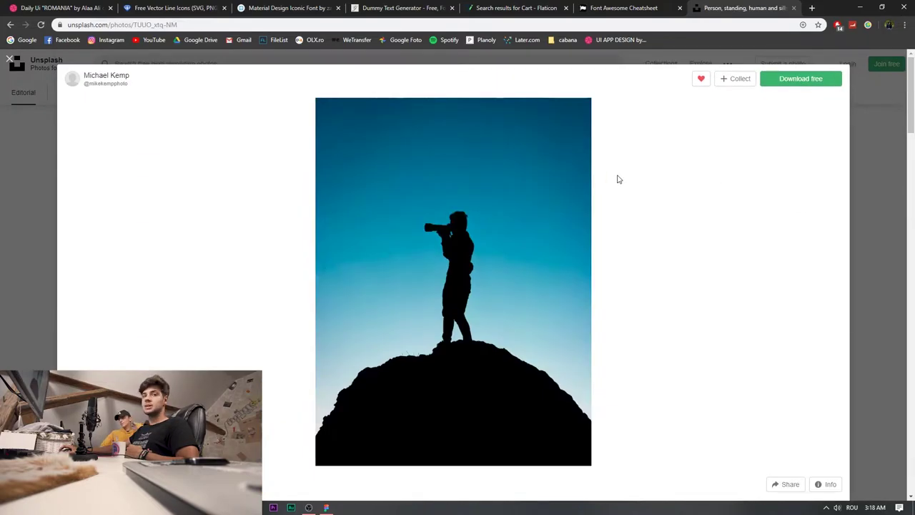
pyautogui.press('Escape')
pyautogui.click(531, 405)
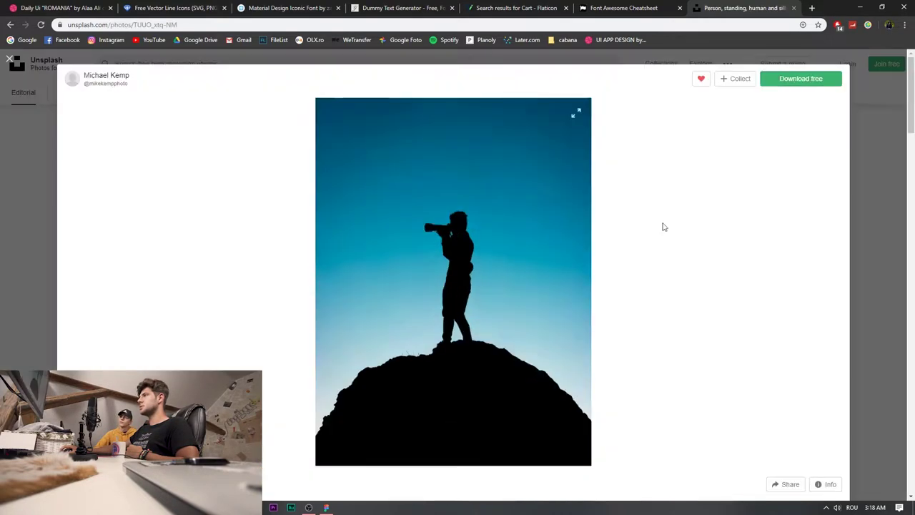
pyautogui.click(904, 122)
# Look through more of the Unsplash editorial feed and the photo results for coffee.
pyautogui.scroll(-10, 526, 248)
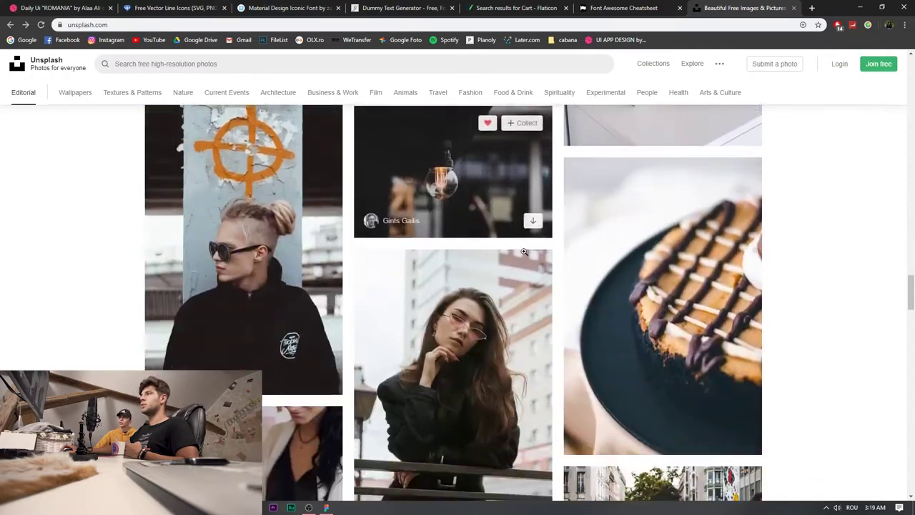
pyautogui.scroll(15, 526, 254)
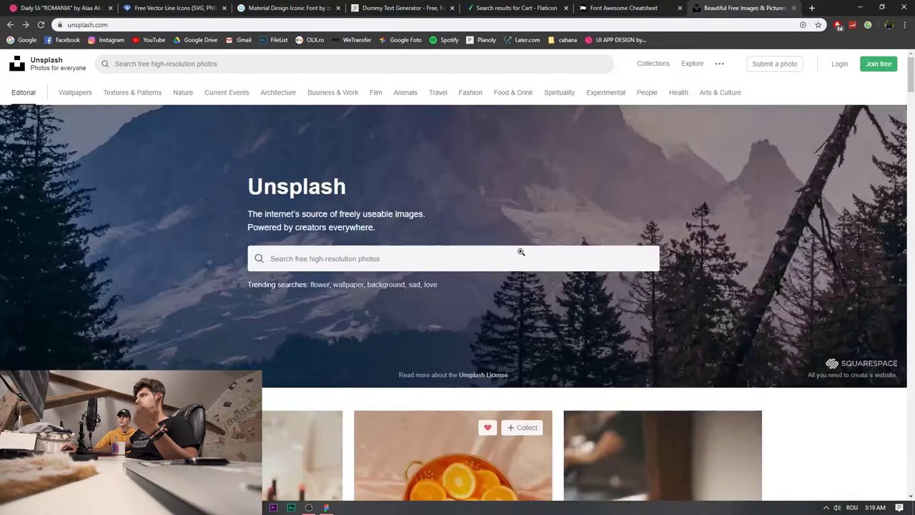
pyautogui.scroll(-4, 519, 247)
pyautogui.scroll(-20, 519, 247)
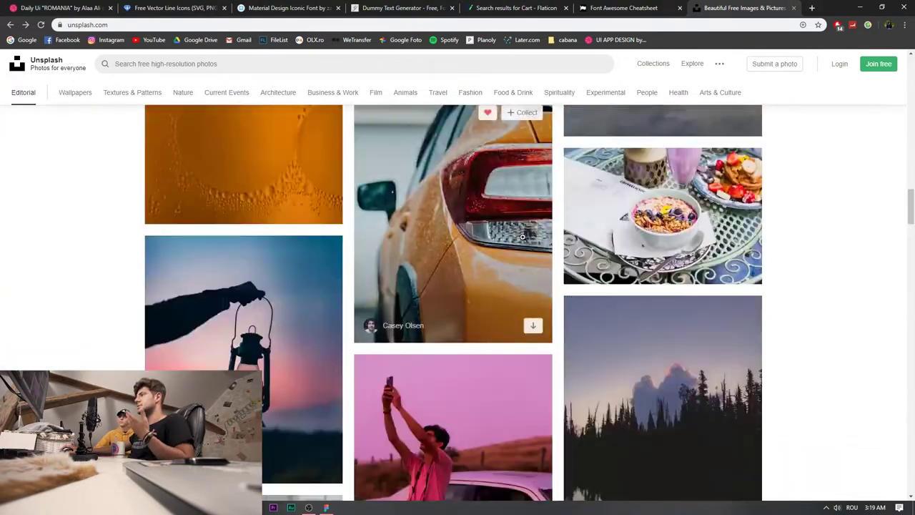
pyautogui.scroll(-10, 522, 235)
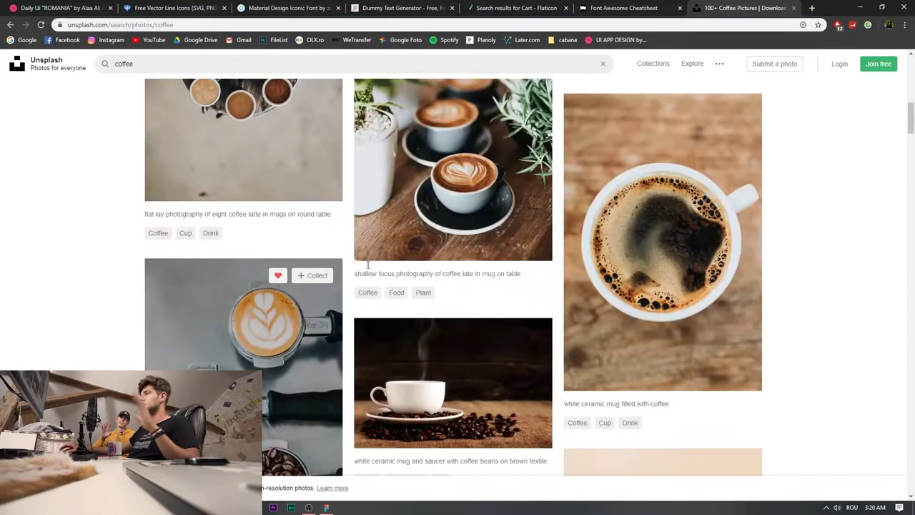
pyautogui.scroll(5, 457, 215)
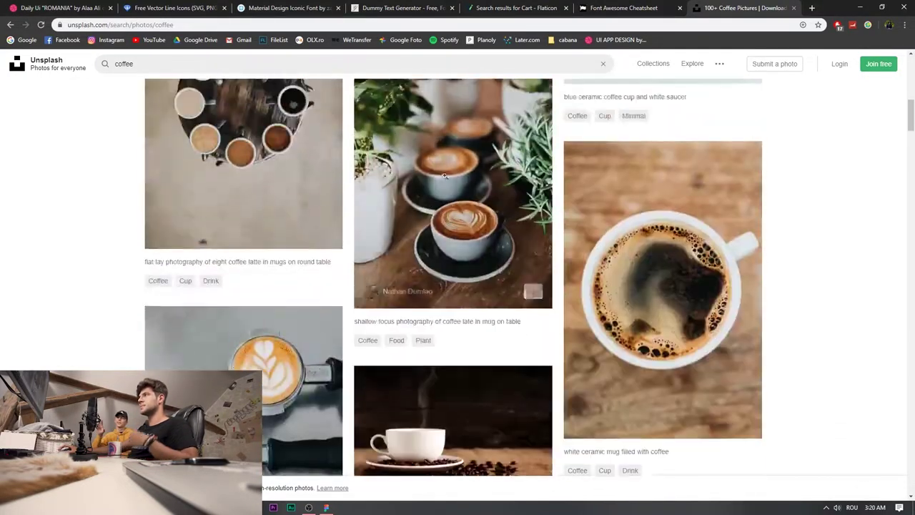
# Search Unsplash for romania and look through the photo results.
pyautogui.doubleClick(253, 64)
pyautogui.press('BackSpace')
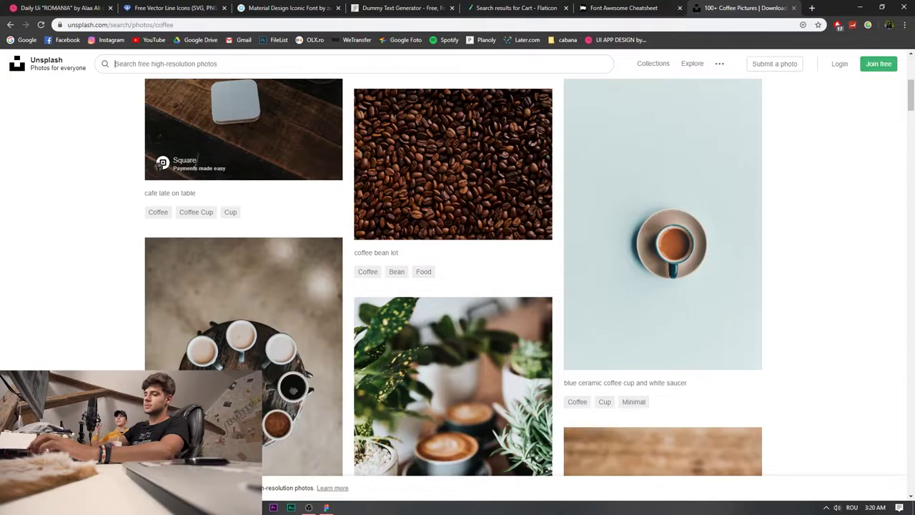
pyautogui.write('romania')
pyautogui.press('Return')
pyautogui.scroll(-4, 642, 213)
pyautogui.scroll(3, 642, 213)
pyautogui.scroll(-2, 641, 214)
pyautogui.scroll(2, 641, 213)
pyautogui.scroll(-10, 645, 296)
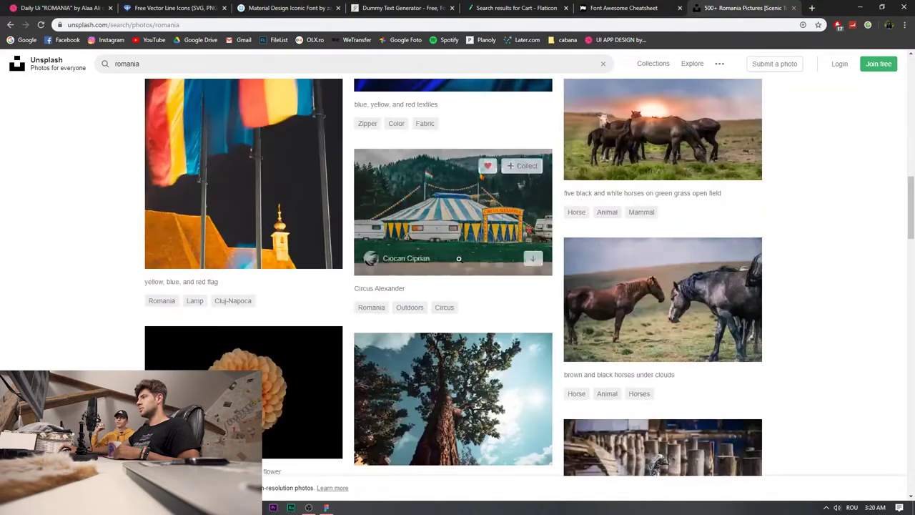
pyautogui.scroll(-15, 644, 296)
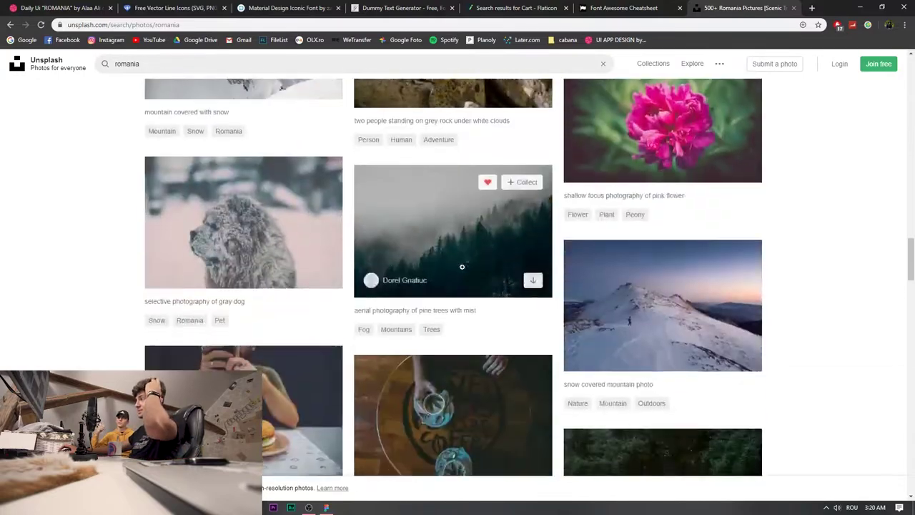
pyautogui.scroll(20, 462, 264)
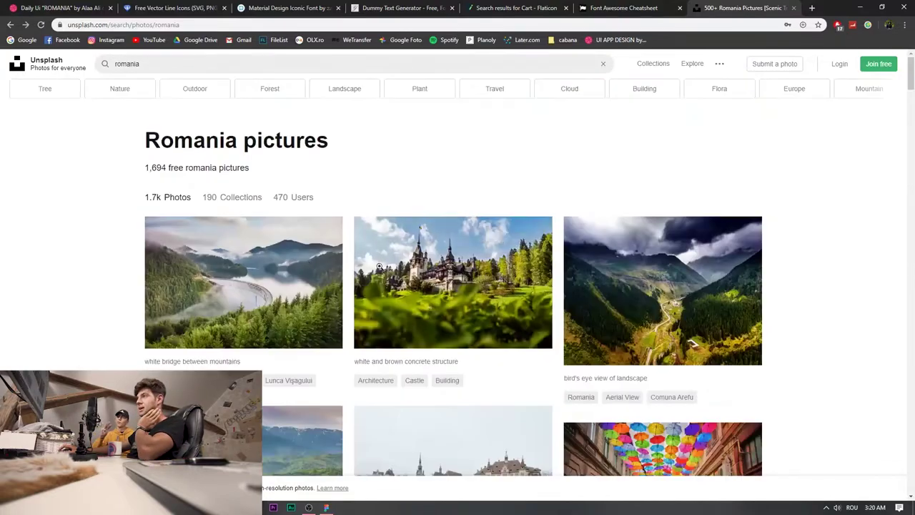
# Open the photo of the white bridge between mountains, check its location details and download it for free.
pyautogui.click(306, 264)
pyautogui.scroll(-5, 758, 241)
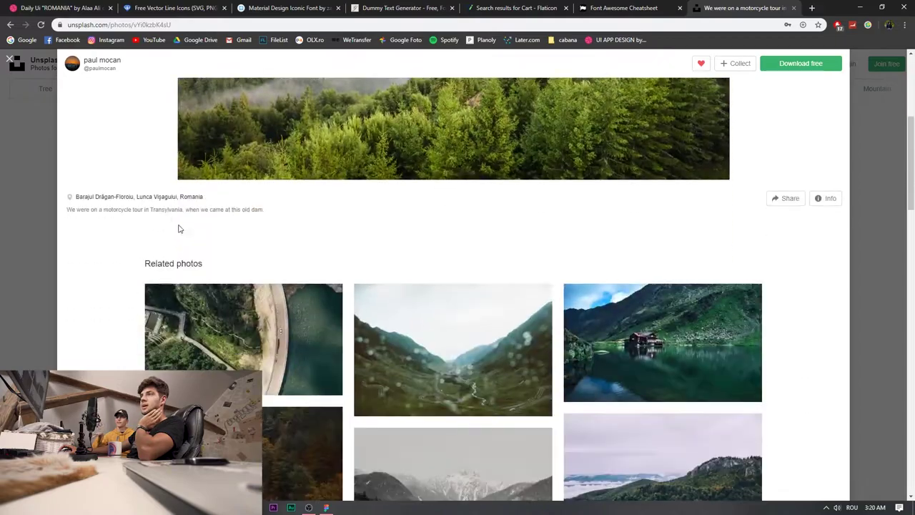
pyautogui.moveTo(205, 197); pyautogui.dragTo(98, 195)
pyautogui.scroll(4, 97, 195)
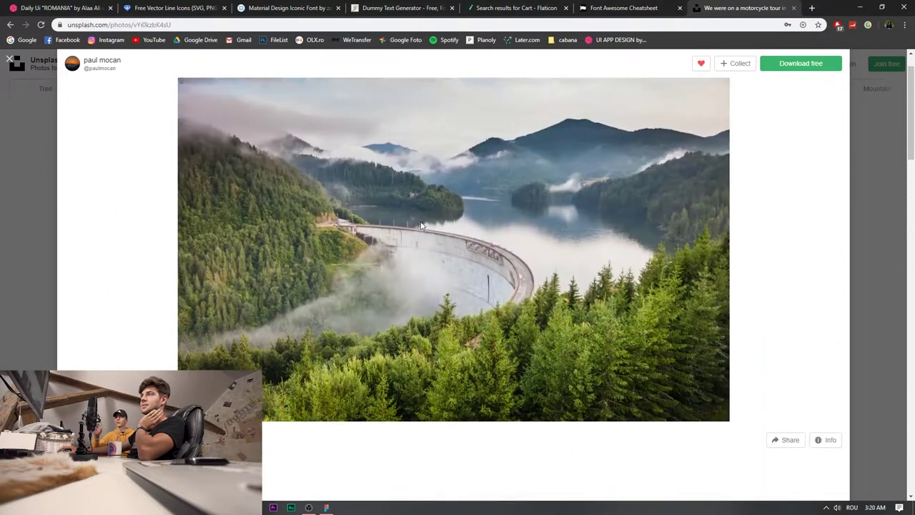
pyautogui.click(801, 79)
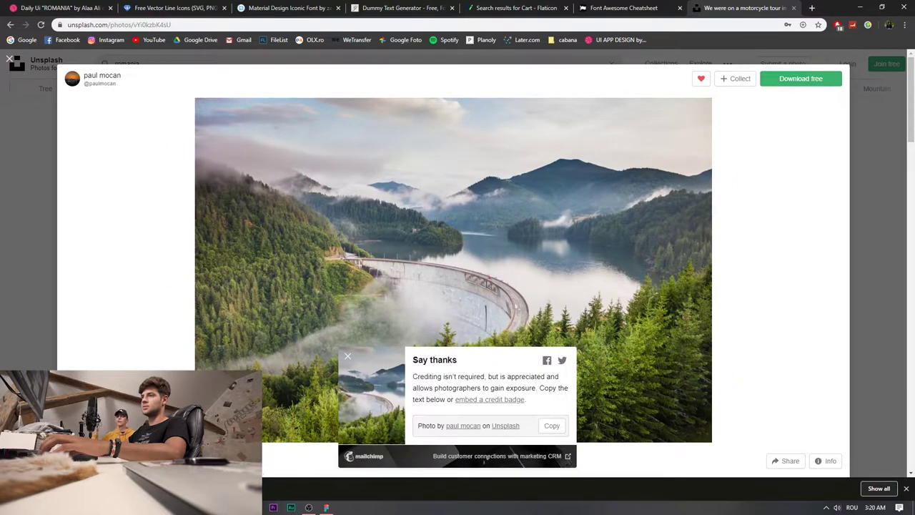
# Bring the downloaded dam photo into the Figma canvas, move it beside the Desktop frame and resize it.
pyautogui.moveTo(850, 507); pyautogui.dragTo(471, 182)
pyautogui.moveTo(567, 192); pyautogui.dragTo(665, 231)
pyautogui.moveTo(711, 294); pyautogui.dragTo(662, 256)
pyautogui.scroll(5, 674, 246)
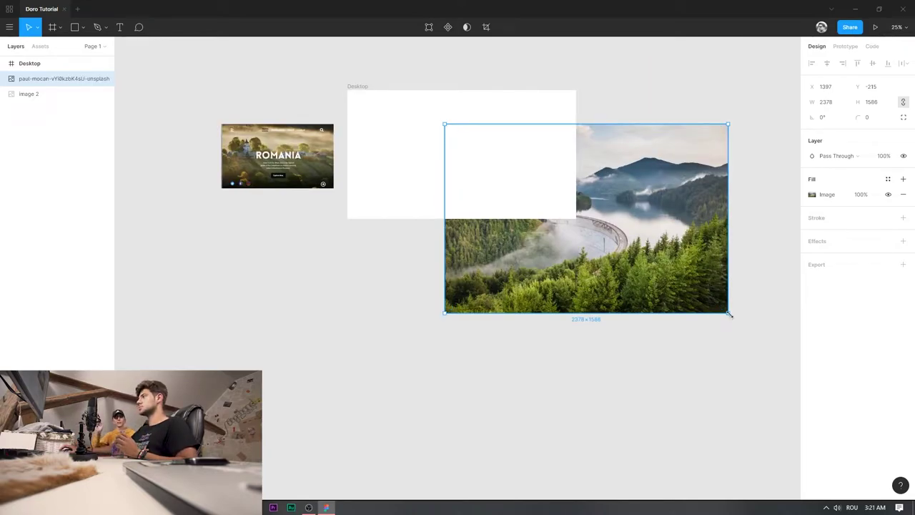
# Stretch the dam photo to other proportions and fit it inside the Desktop frame at 1920×1080.
pyautogui.moveTo(723, 310); pyautogui.dragTo(633, 339)
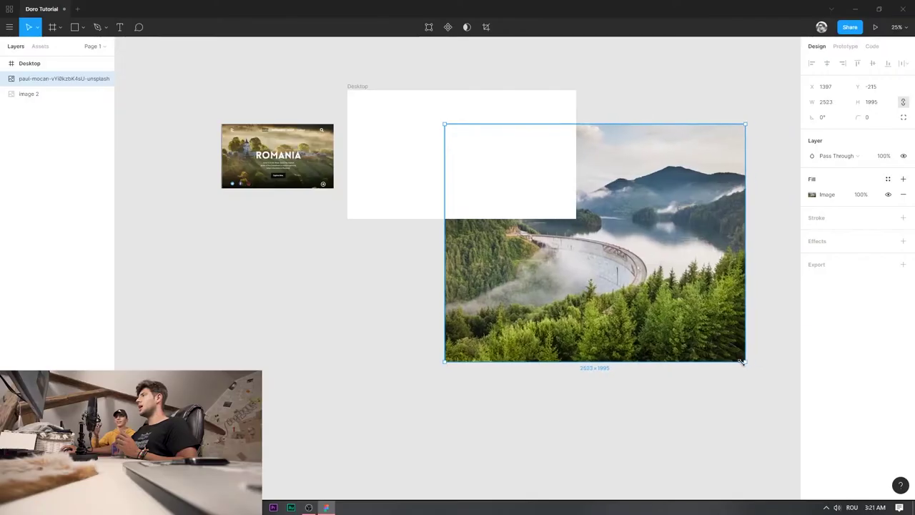
pyautogui.moveTo(742, 362); pyautogui.dragTo(723, 450)
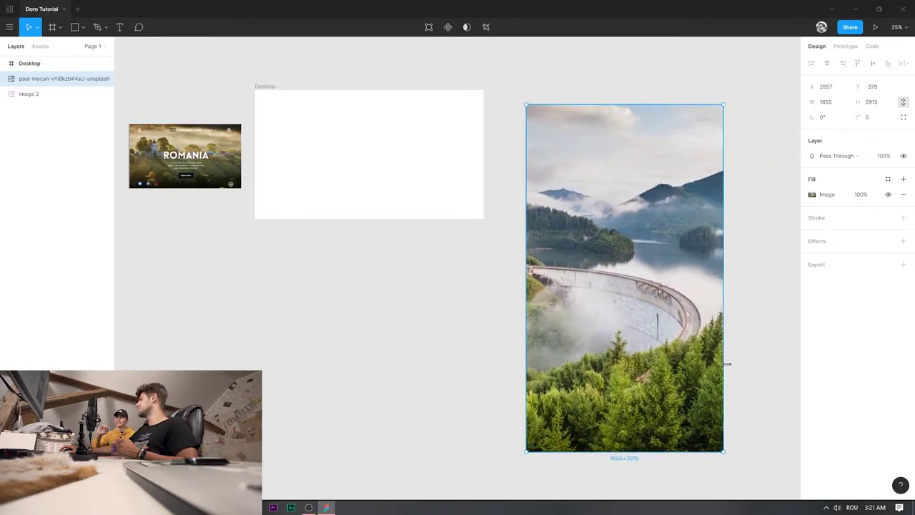
pyautogui.moveTo(515, 150); pyautogui.dragTo(552, 218)
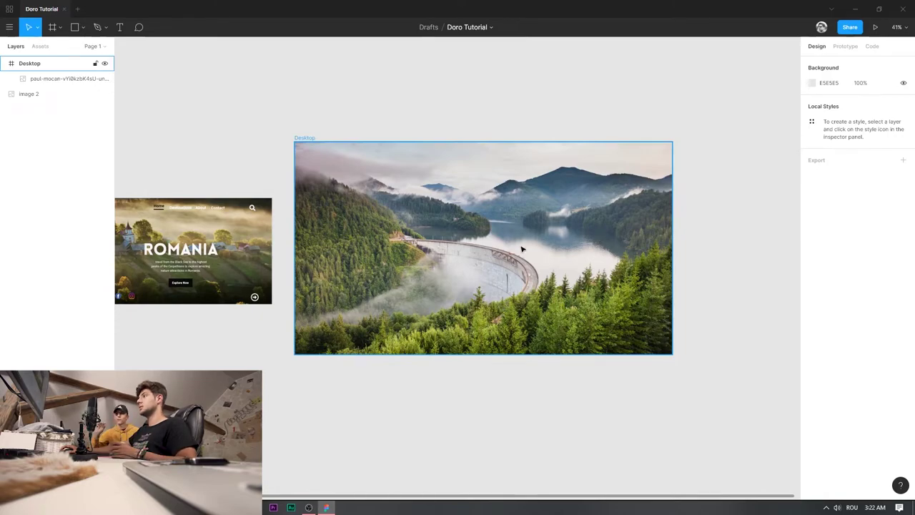
pyautogui.scroll(4, 615, 300)
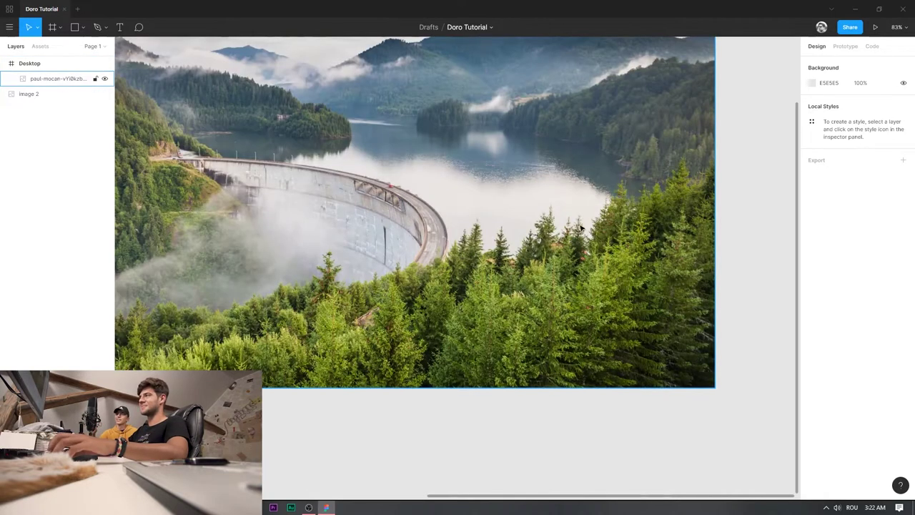
pyautogui.scroll(-5, 575, 215)
pyautogui.scroll(1, 522, 166)
# Select the dam photo in the Desktop frame and add a second fill above its image fill.
pyautogui.moveTo(522, 157); pyautogui.dragTo(582, 205)
pyautogui.click(582, 205)
pyautogui.click(864, 288)
pyautogui.press('Escape')
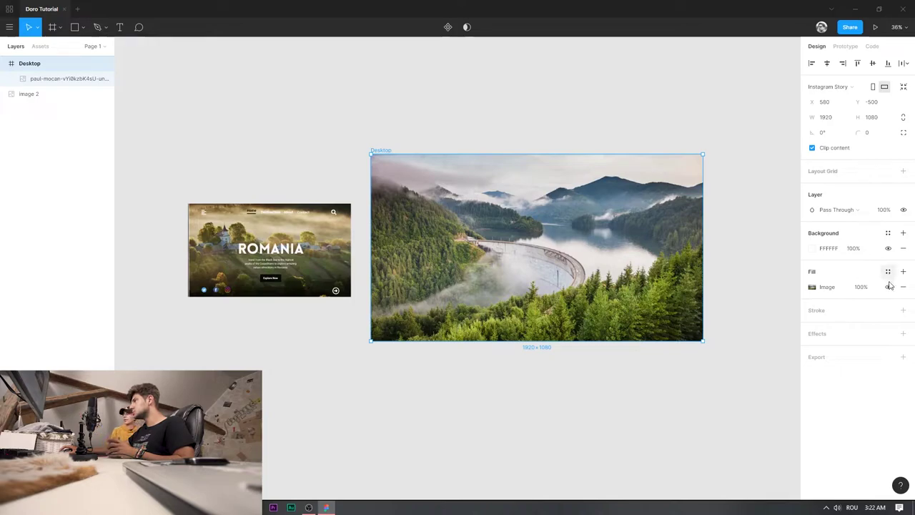
pyautogui.click(903, 233)
pyautogui.click(904, 248)
pyautogui.click(904, 272)
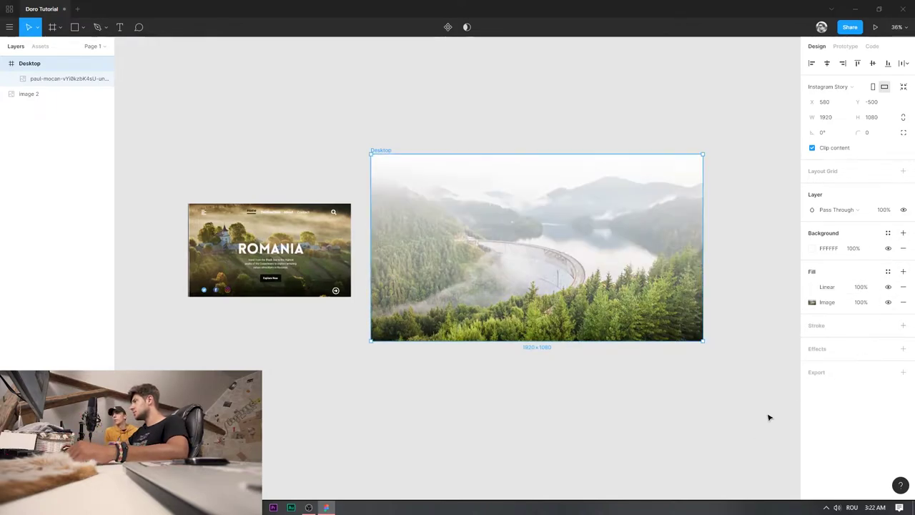
# Darken the start colour of the photo's linear gradient fill to 554545.
pyautogui.click(830, 290)
pyautogui.moveTo(712, 358); pyautogui.dragTo(708, 339)
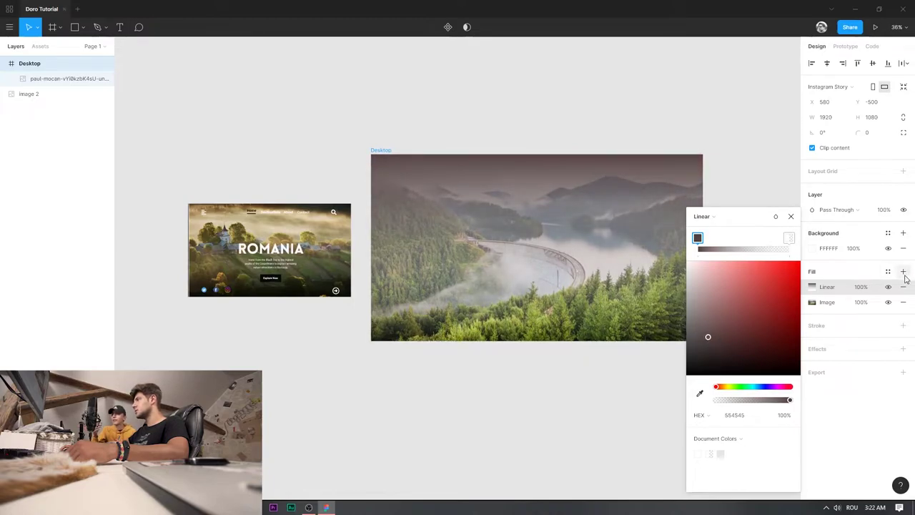
pyautogui.click(830, 290)
pyautogui.click(830, 291)
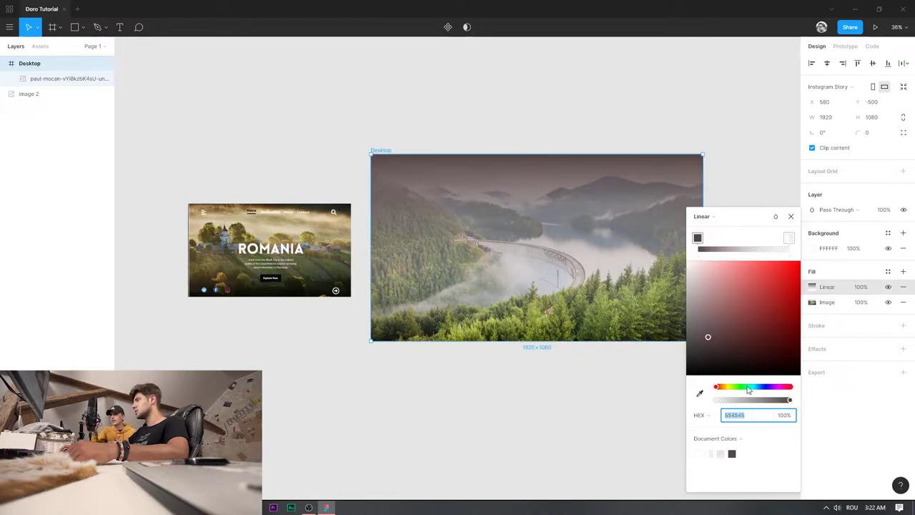
# Change the photo's gradient overlay to a solid fill in black 000000.
pyautogui.click(706, 218)
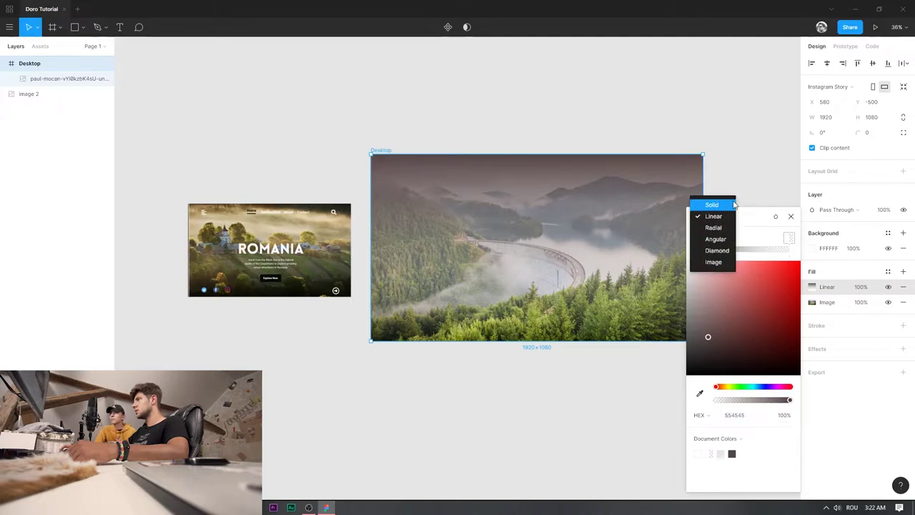
pyautogui.click(705, 205)
pyautogui.moveTo(708, 302); pyautogui.dragTo(883, 377)
# Set the black overlay fill's opacity to 40% and check the darkened photo beside the reference.
pyautogui.click(871, 289)
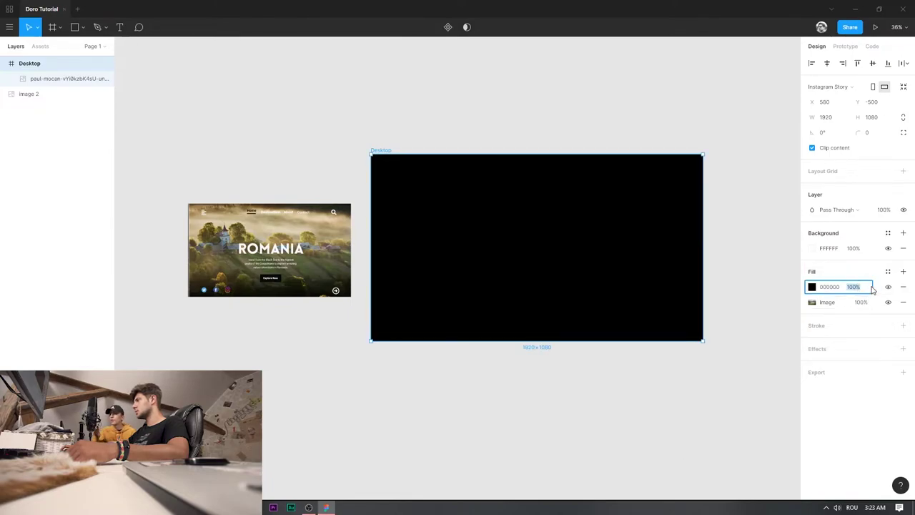
pyautogui.click(861, 287)
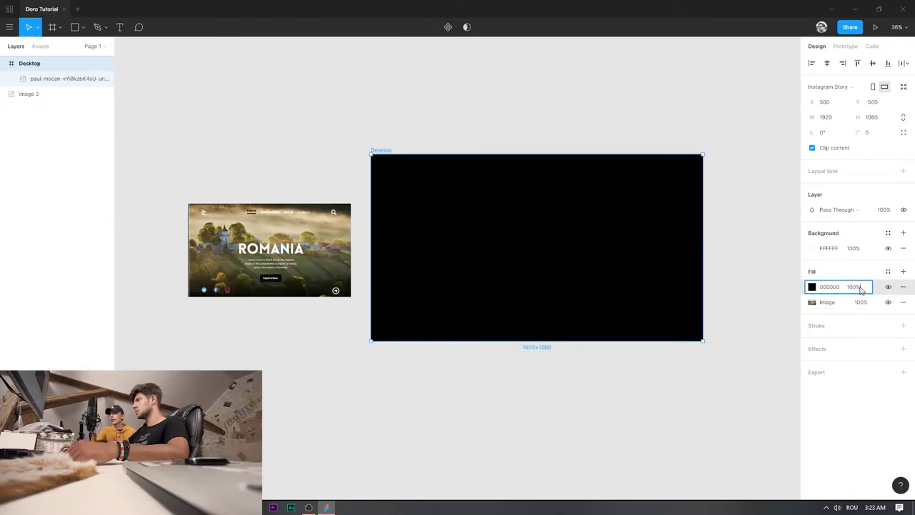
pyautogui.click(842, 286)
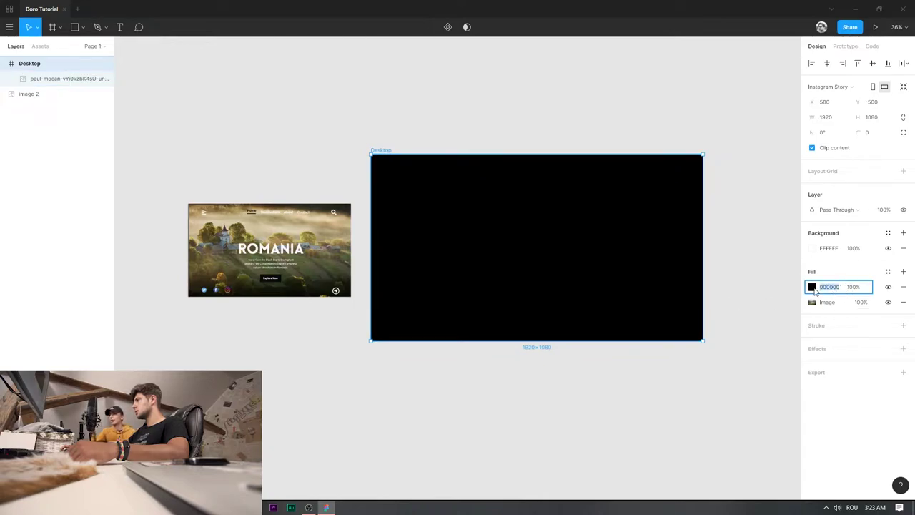
pyautogui.click(813, 287)
pyautogui.click(785, 416)
pyautogui.write('0')
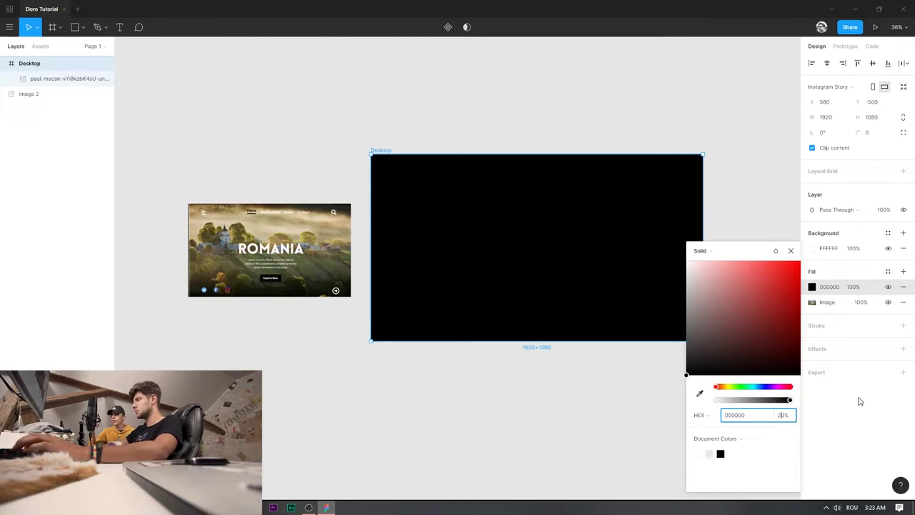
pyautogui.press('Return')
pyautogui.press('Return')
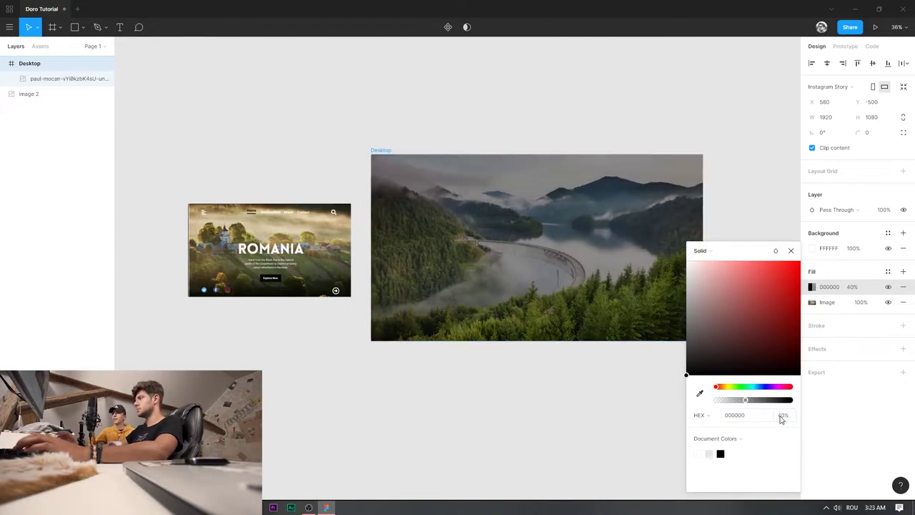
pyautogui.click(620, 393)
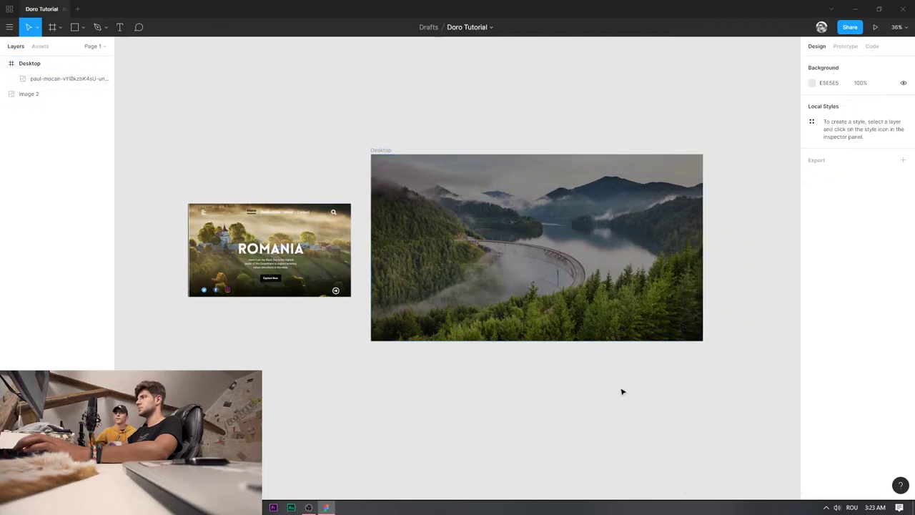
pyautogui.click(627, 341)
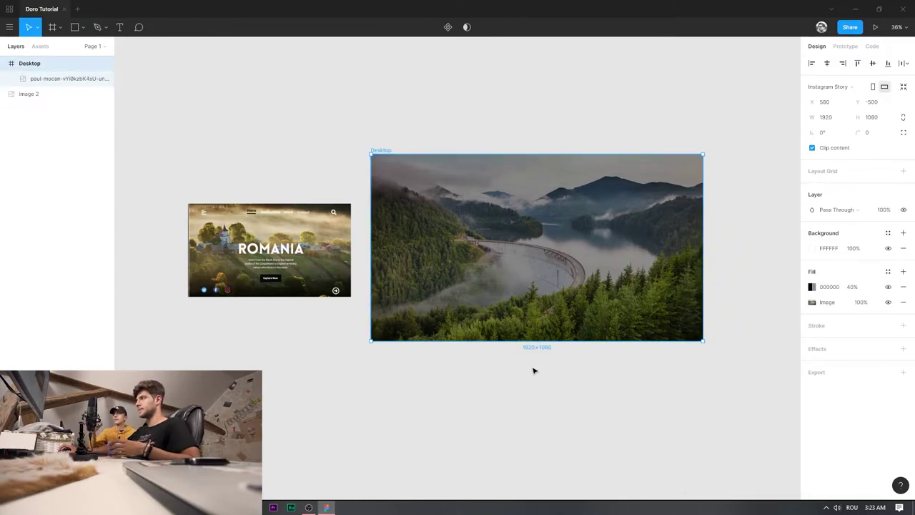
pyautogui.click(731, 180)
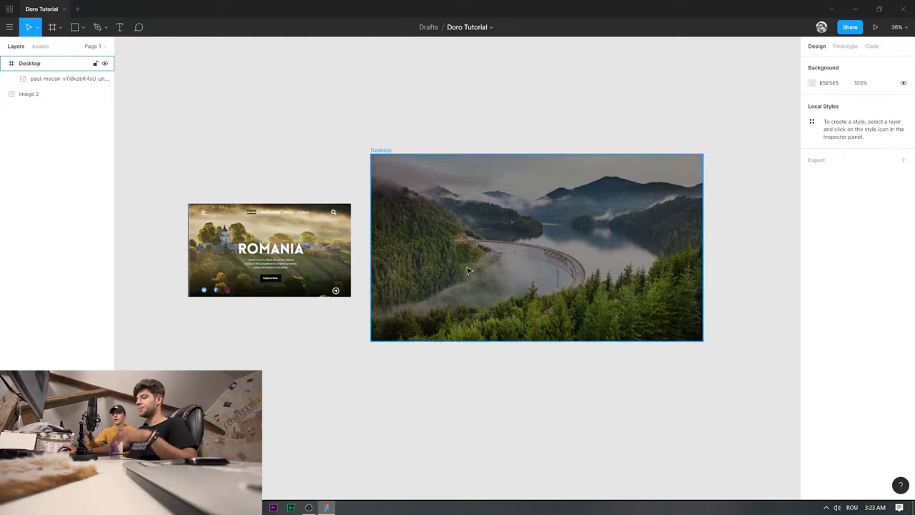
# Examine the reference's navigation links, ROMANIA heading, description and Explore Now button up close.
pyautogui.hotkey('shift', '0')
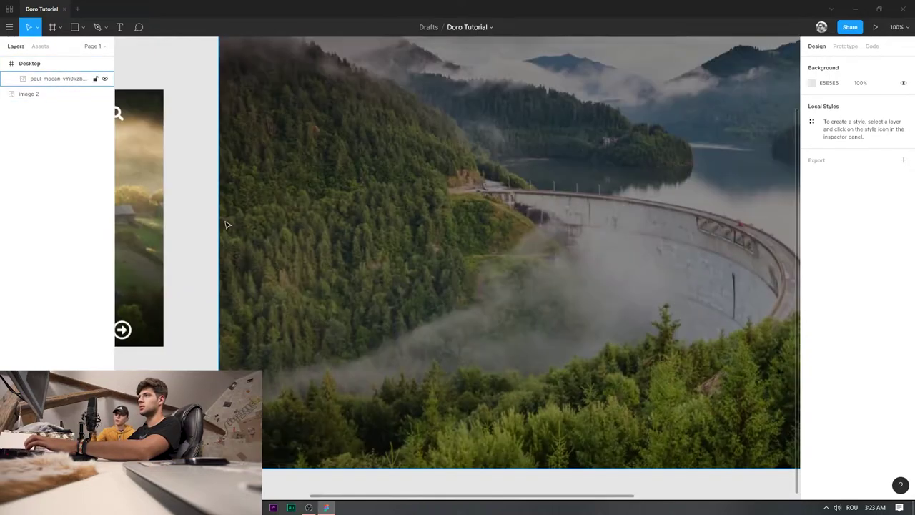
pyautogui.click(322, 171)
pyautogui.moveTo(321, 170); pyautogui.dragTo(861, 213)
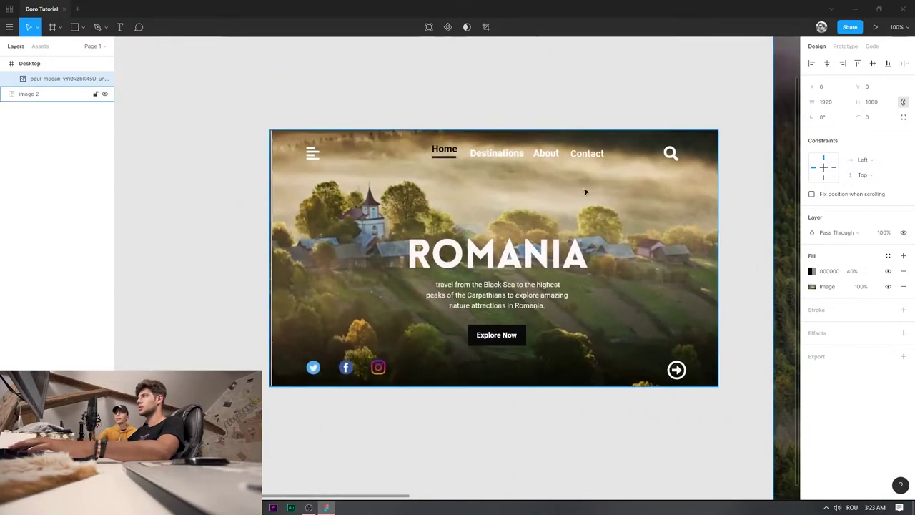
pyautogui.scroll(1, 533, 160)
pyautogui.scroll(3, 534, 160)
pyautogui.scroll(-2, 533, 160)
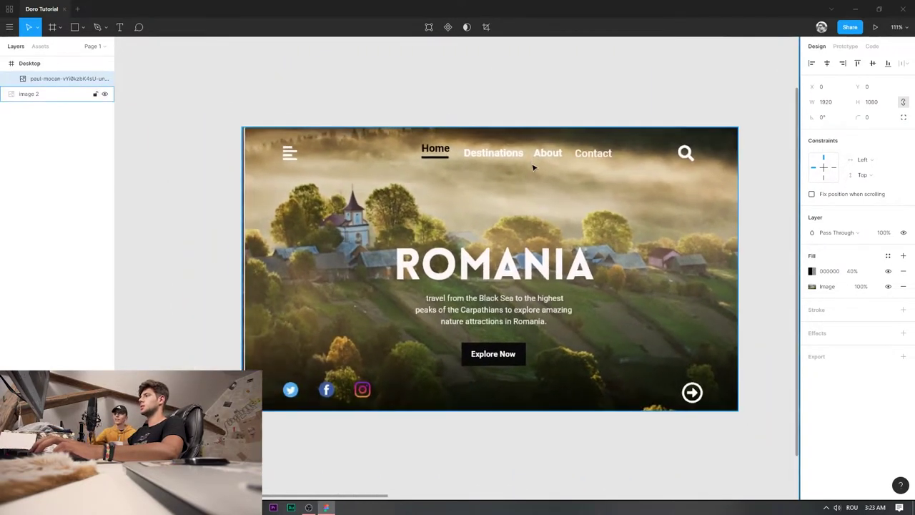
pyautogui.scroll(2, 561, 169)
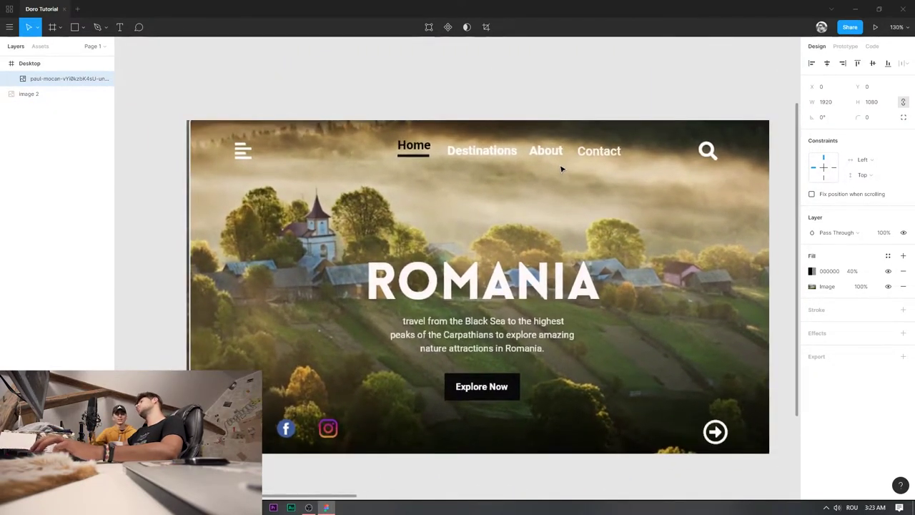
pyautogui.scroll(1, 529, 193)
pyautogui.scroll(-2, 528, 194)
pyautogui.scroll(2, 527, 195)
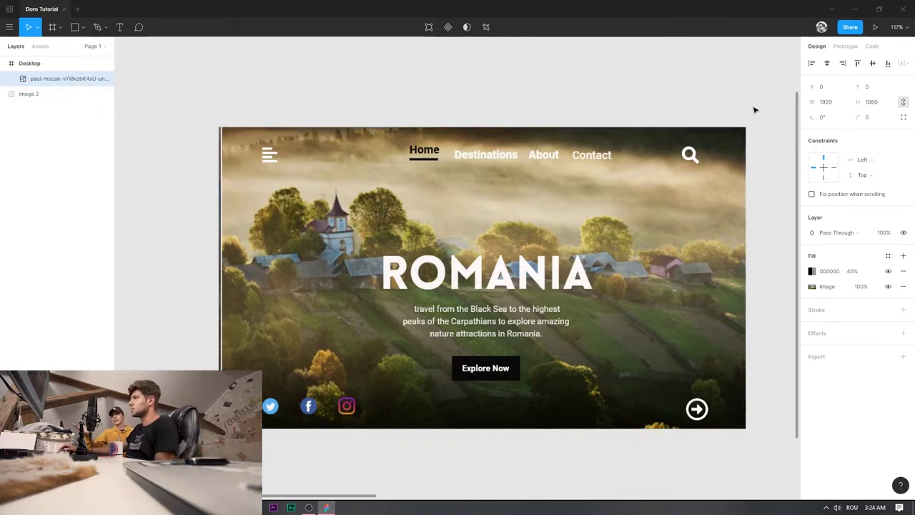
pyautogui.click(525, 5)
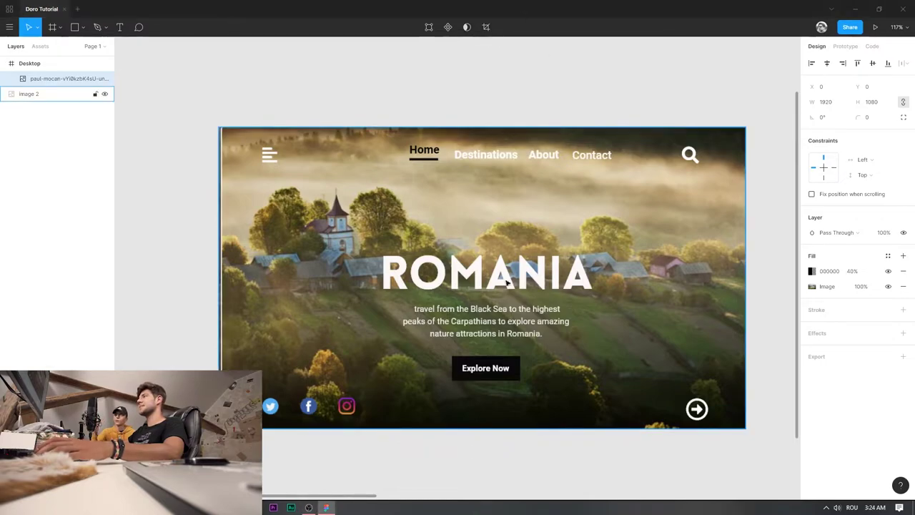
# Add a text layer reading "Home" near the top of the Desktop frame, at about X 651, Y 64.
pyautogui.moveTo(580, 229); pyautogui.dragTo(268, 249)
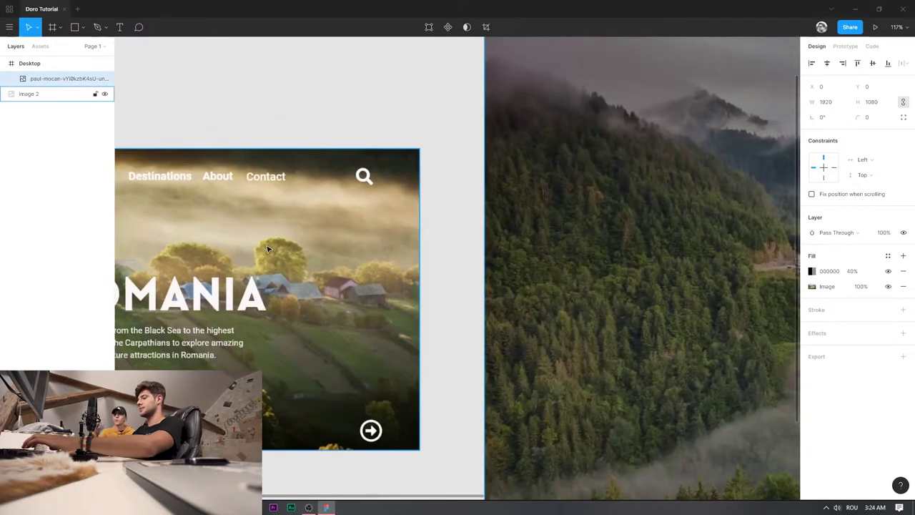
pyautogui.scroll(-5, 562, 226)
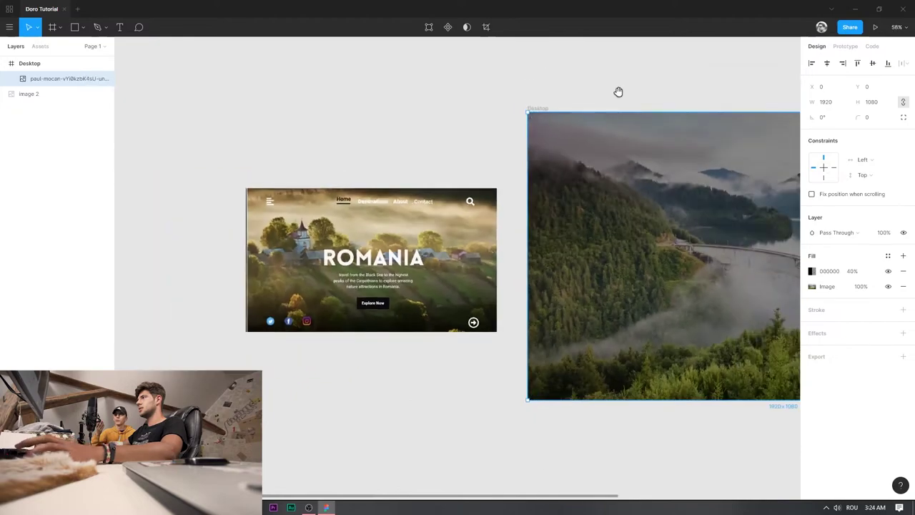
pyautogui.moveTo(678, 92); pyautogui.dragTo(465, 76)
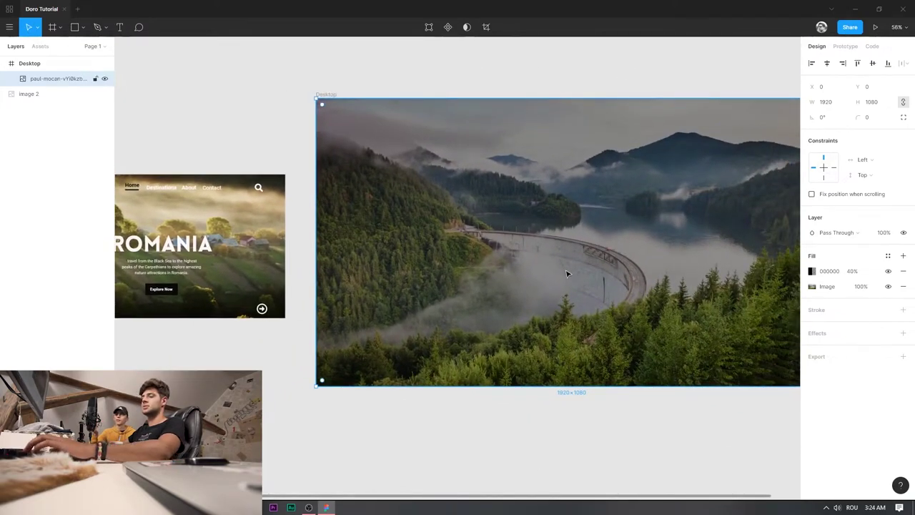
pyautogui.press('t')
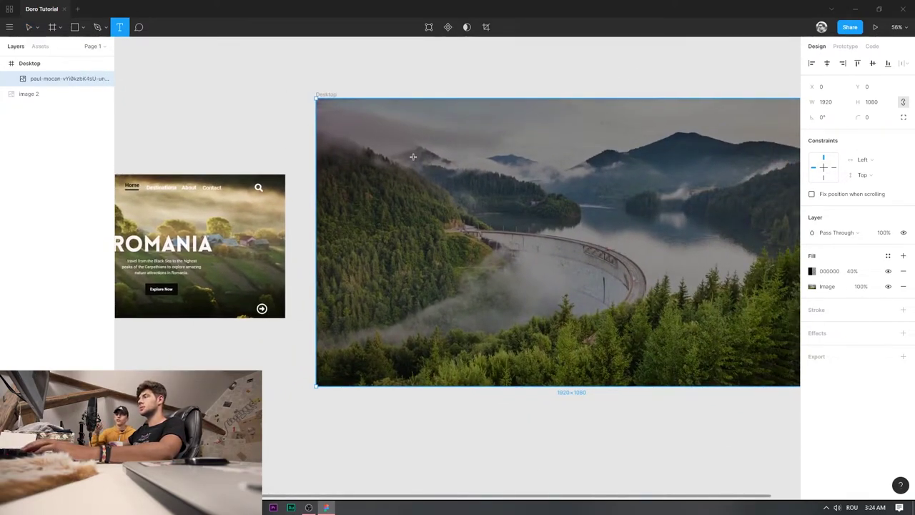
pyautogui.moveTo(239, 128); pyautogui.dragTo(393, 130)
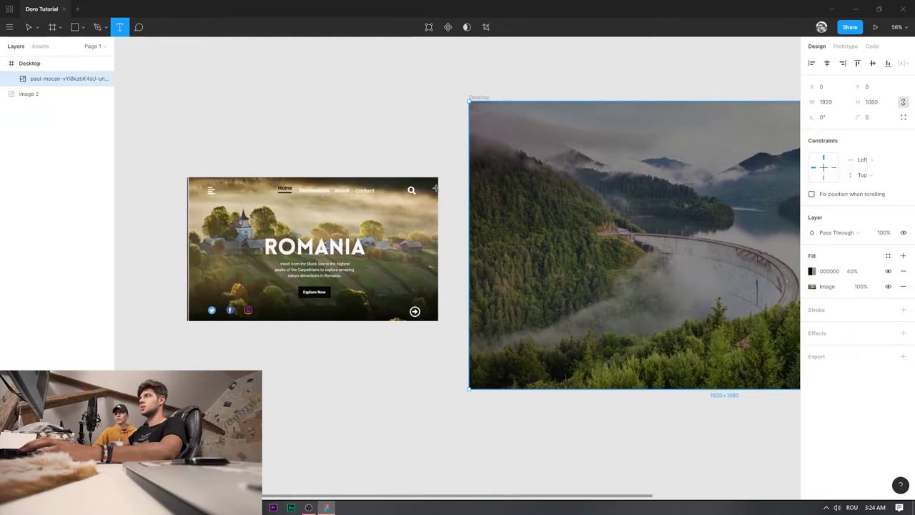
pyautogui.click(581, 111)
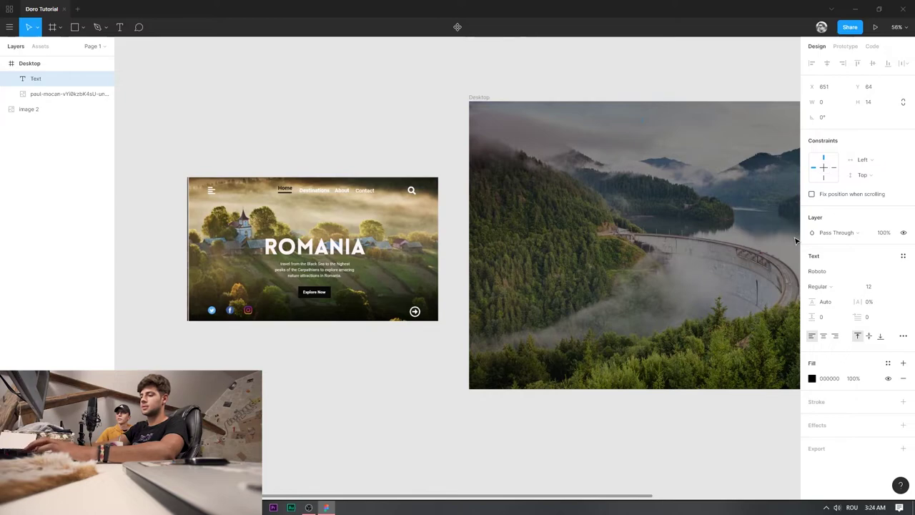
pyautogui.write('Home')
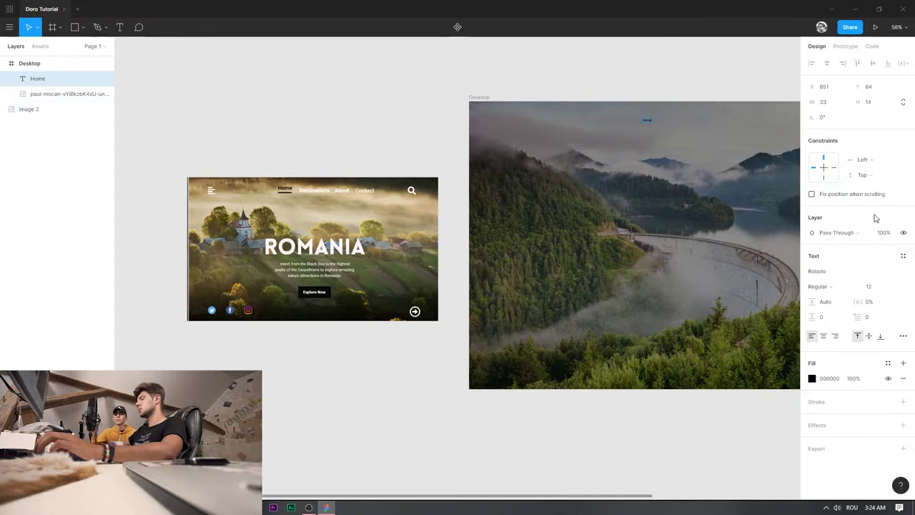
pyautogui.press('Escape')
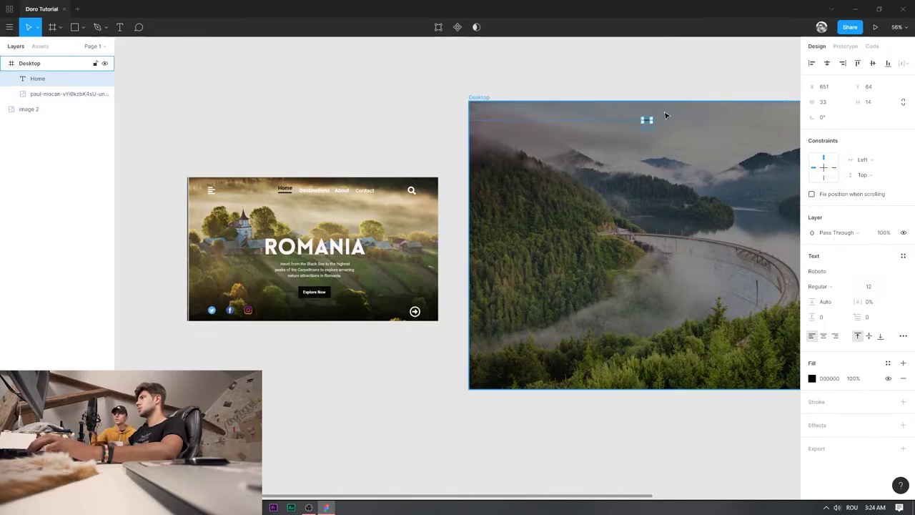
# Extend the Home text with a wide gap of spaces followed by "Destinations".
pyautogui.hotkey('ctrl', '0')
pyautogui.moveTo(745, 117); pyautogui.dragTo(465, 288)
pyautogui.doubleClick(504, 190)
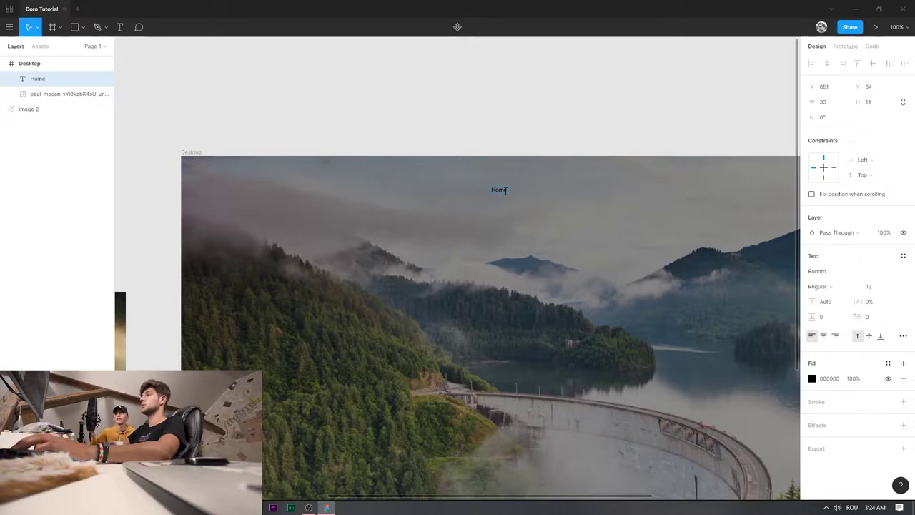
pyautogui.scroll(-2, 311, 165)
pyautogui.moveTo(361, 497); pyautogui.dragTo(381, 498)
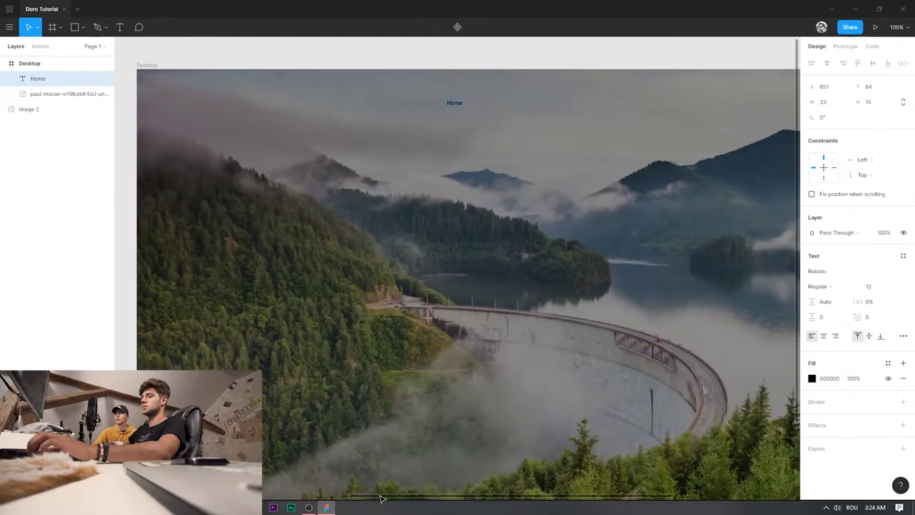
pyautogui.write('tinations')
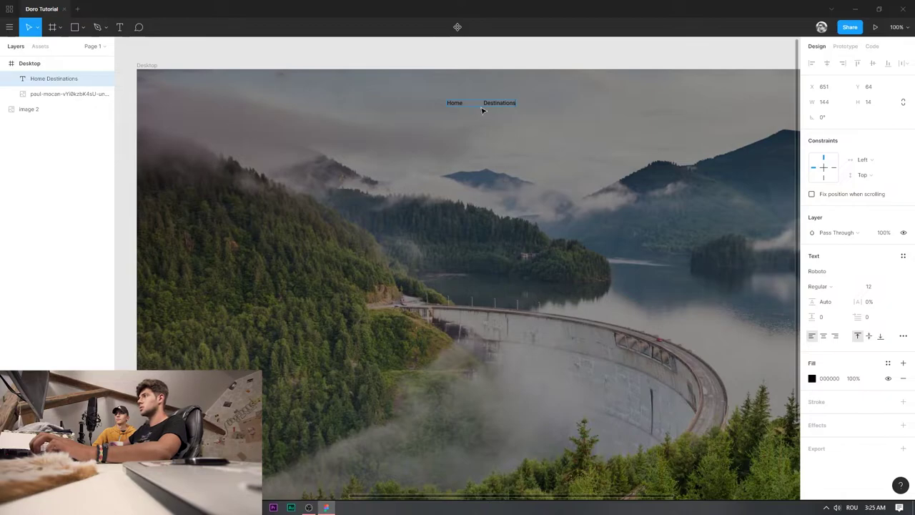
# Reuse the gap between Home and Destinations to append "About" and "Contact" to the navigation text with equal spacing.
pyautogui.moveTo(482, 105); pyautogui.dragTo(463, 103)
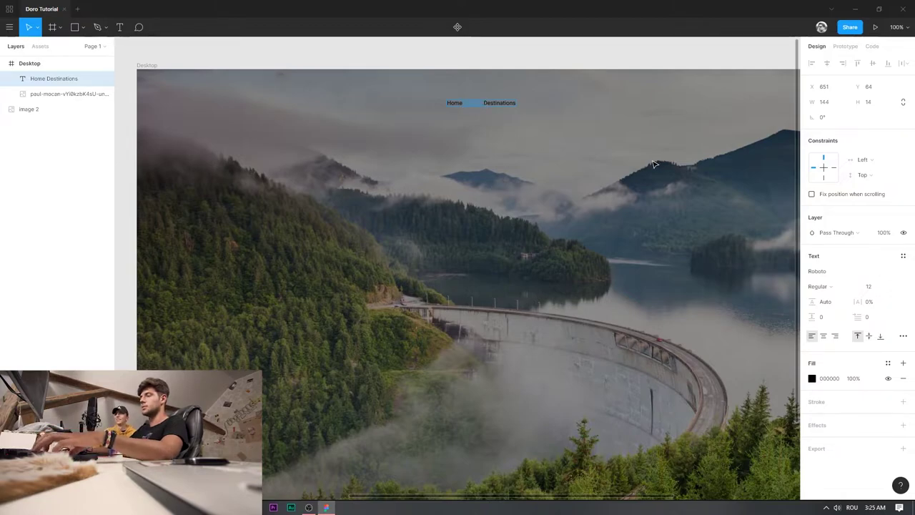
pyautogui.click(516, 103)
pyautogui.hotkey('ctrl', 'v')
pyautogui.write('Ab')
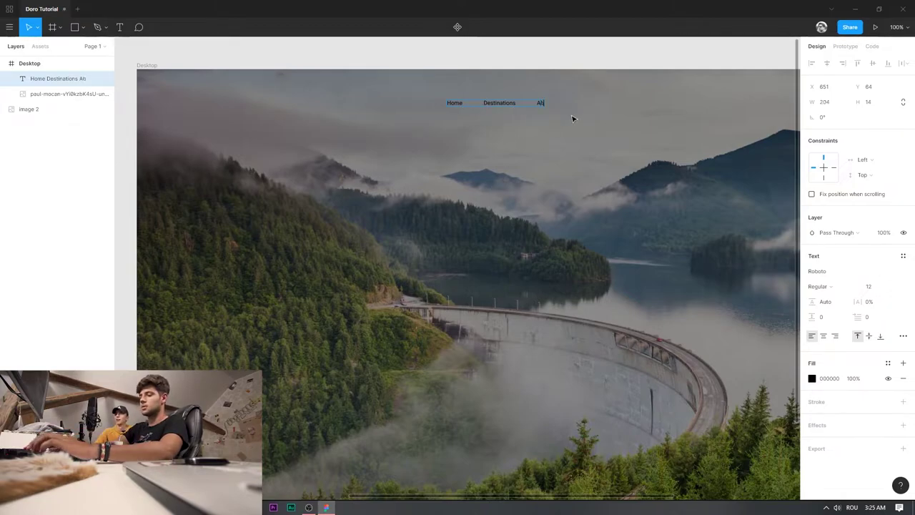
pyautogui.write('out')
pyautogui.hotkey('ctrl', 'v')
pyautogui.write('Contact')
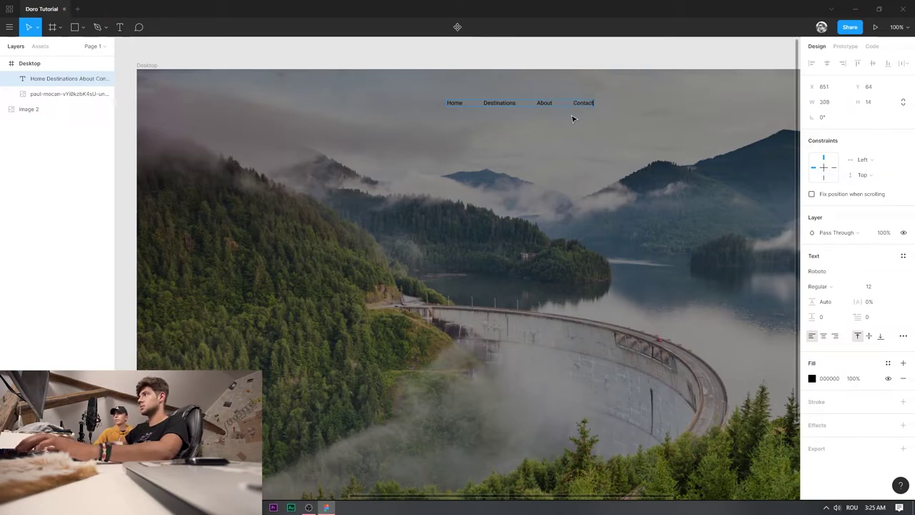
pyautogui.press('Escape')
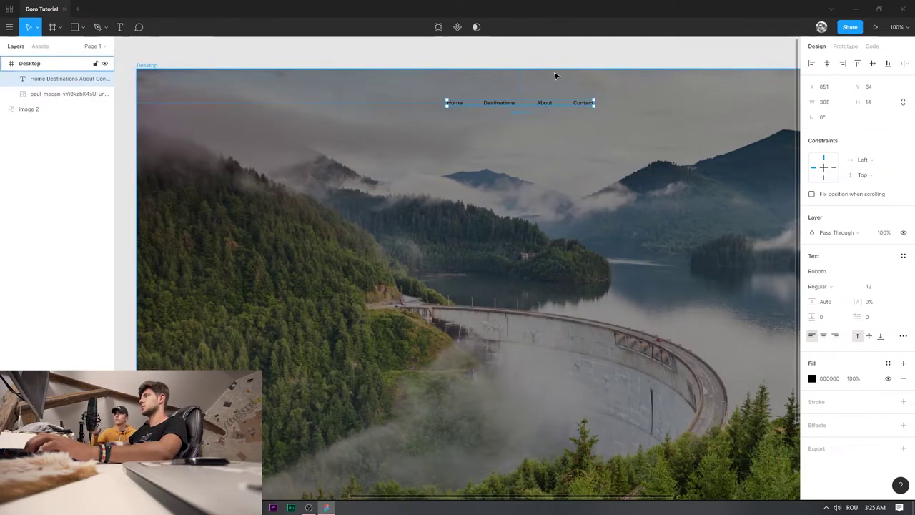
# Set the whole navigation text to font size 18 and change its font to Ubuntu.
pyautogui.press('Return')
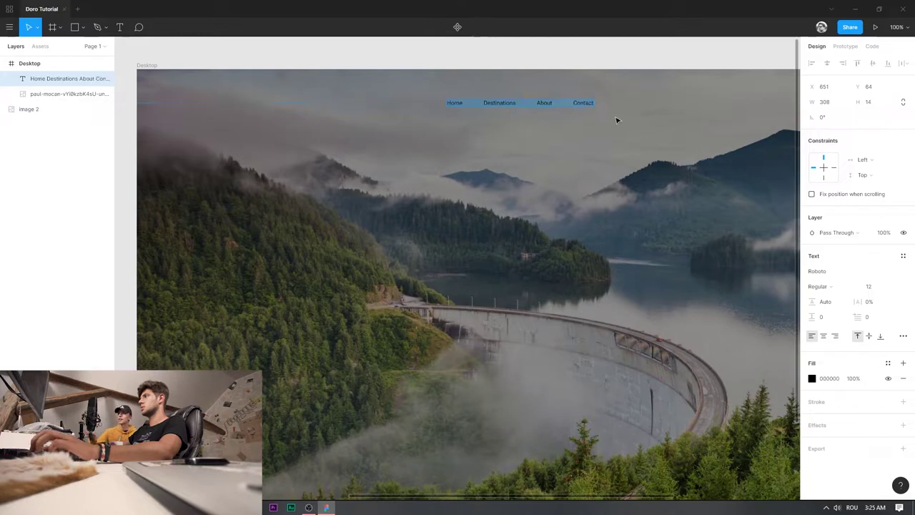
pyautogui.click(884, 290)
pyautogui.press('Return')
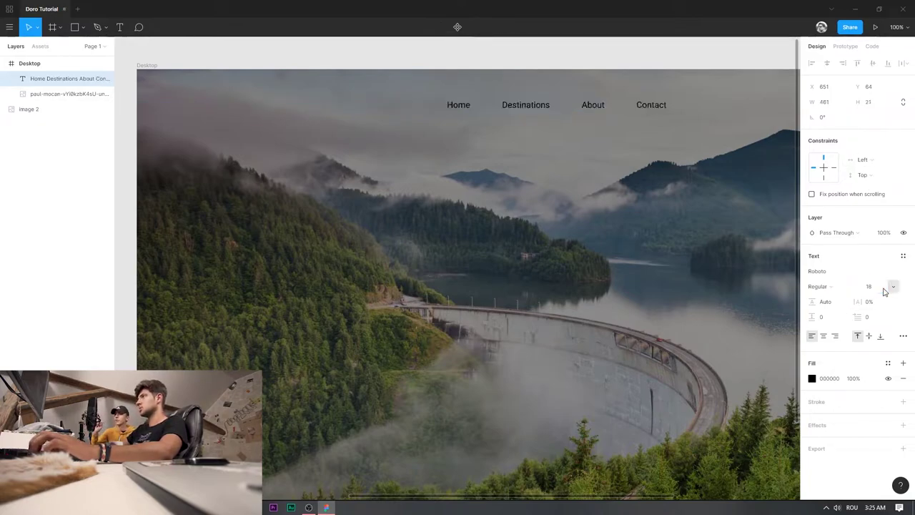
pyautogui.click(831, 275)
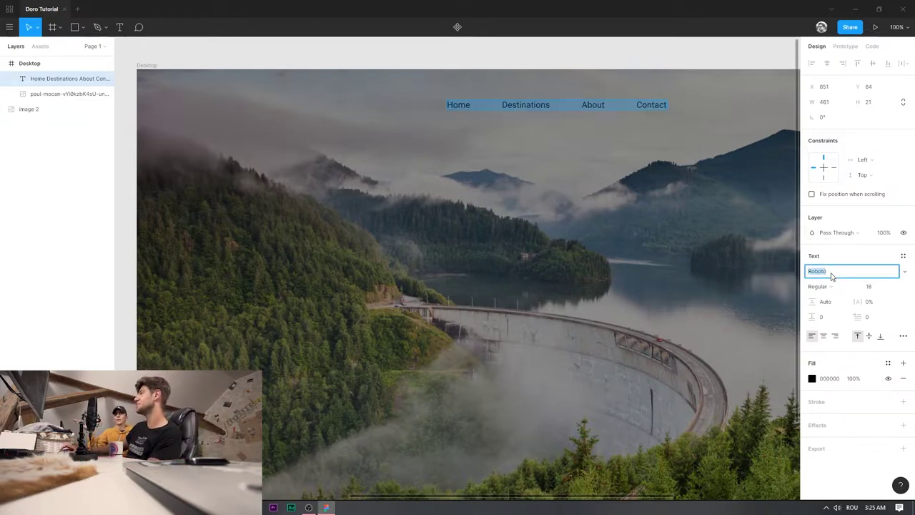
pyautogui.write('Ubuntu')
pyautogui.press('Return')
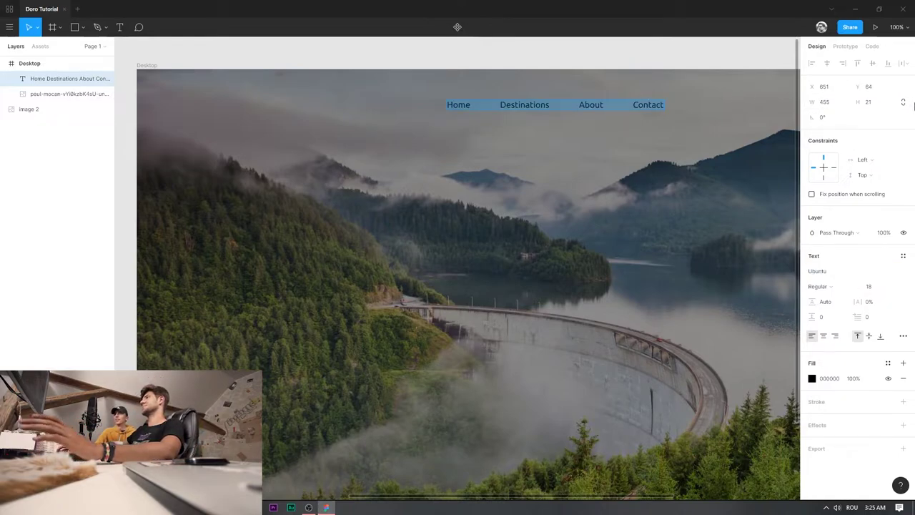
pyautogui.press('Escape')
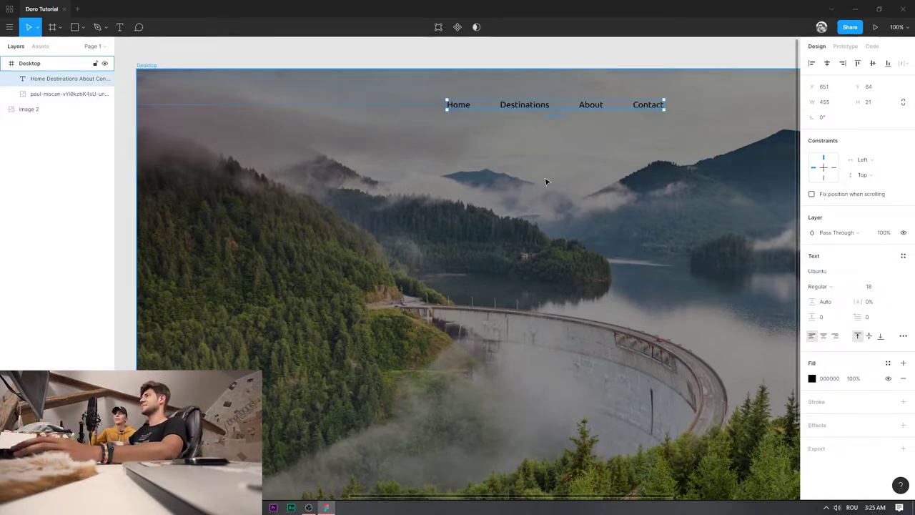
# Change the fill of the whole navigation text to white FFFFFF.
pyautogui.doubleClick(658, 106)
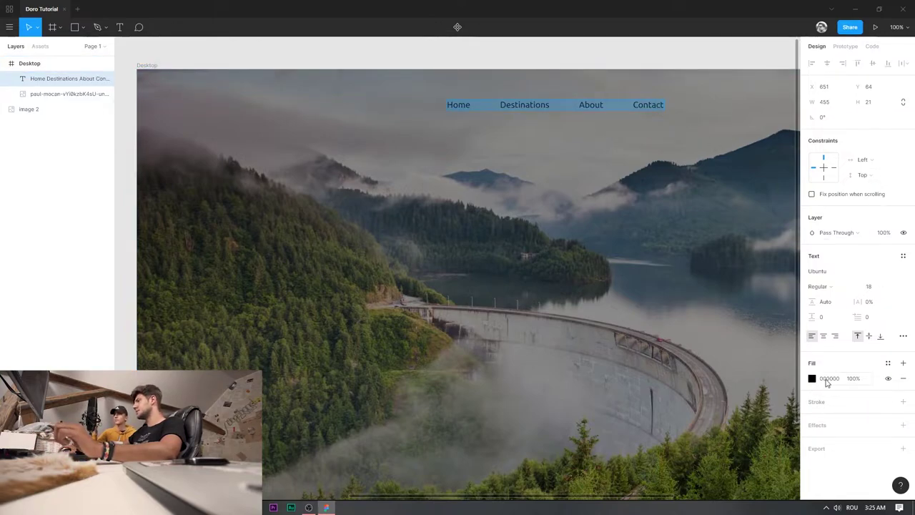
pyautogui.click(814, 379)
pyautogui.write('ffffff')
pyautogui.press('Return')
pyautogui.press('Escape')
# Move the navigation text to the frame's horizontal centre near the top, at X 732, Y 66.
pyautogui.scroll(-4, 671, 83)
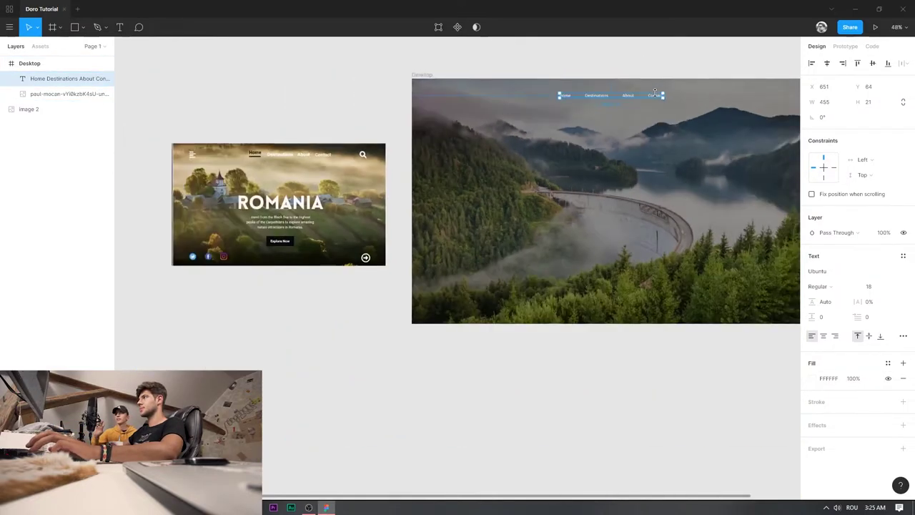
pyautogui.moveTo(694, 67); pyautogui.dragTo(565, 74)
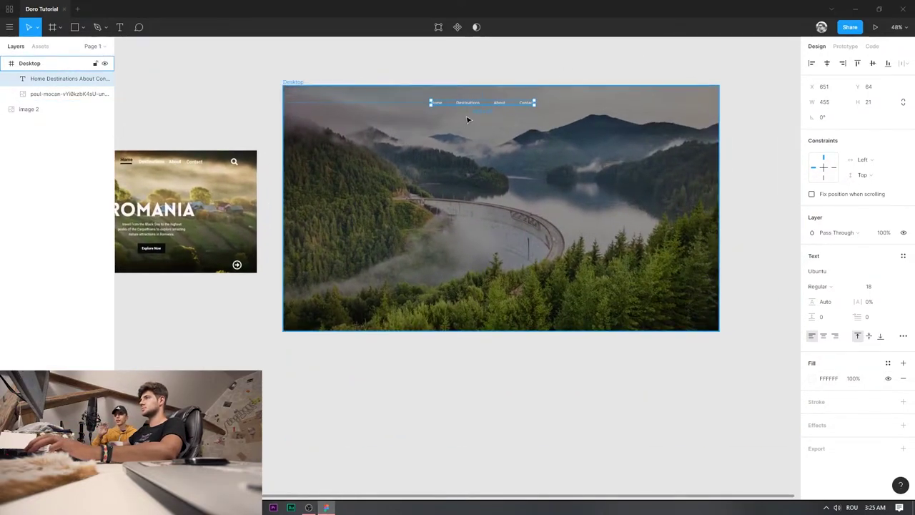
pyautogui.moveTo(529, 105); pyautogui.dragTo(548, 107)
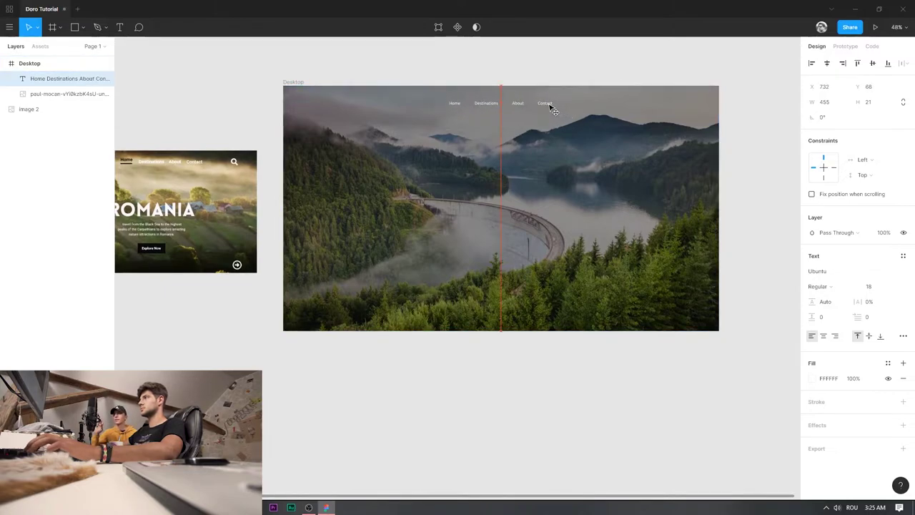
# Set the fill opacity of Destinations, About and Contact to 50%, leaving Home out of the selection.
pyautogui.moveTo(487, 102); pyautogui.dragTo(553, 103)
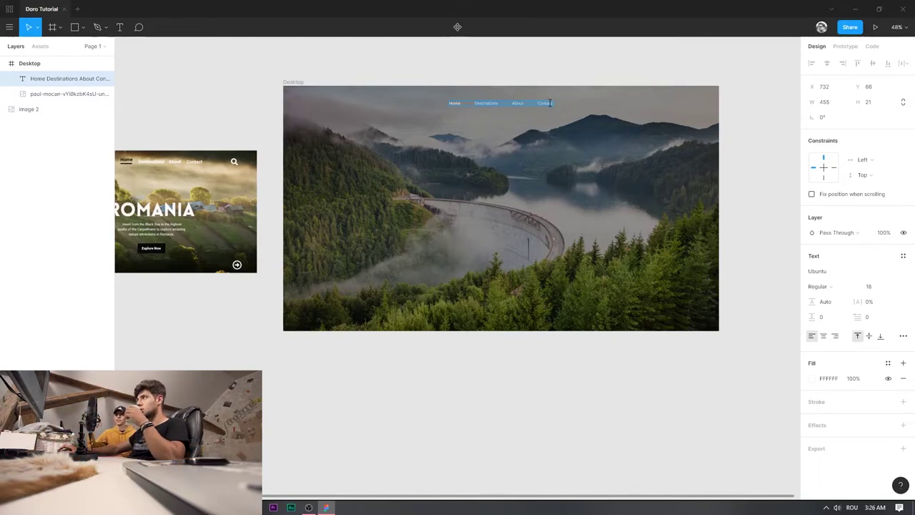
pyautogui.click(860, 379)
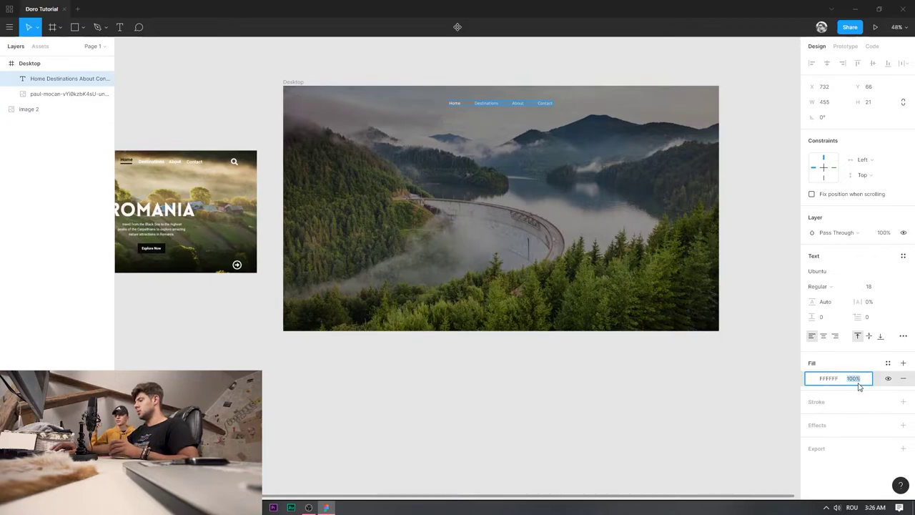
pyautogui.press('Return')
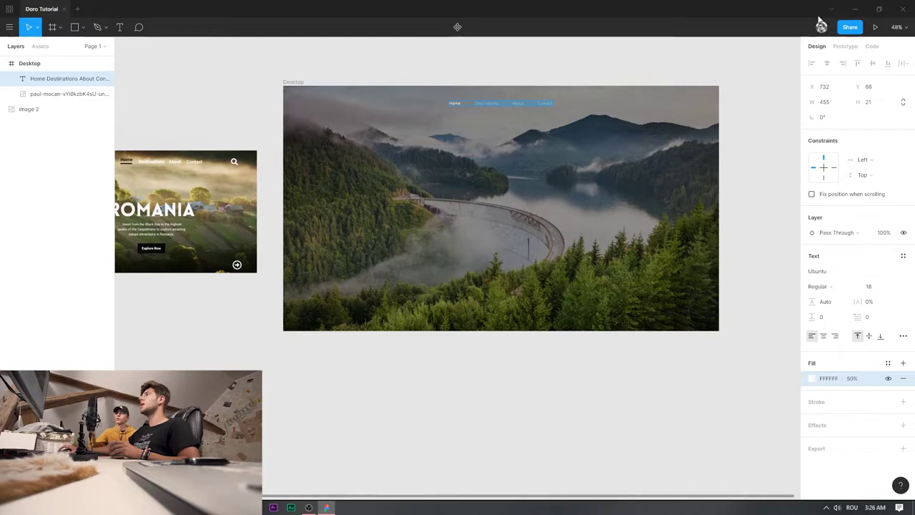
pyautogui.press('Escape')
pyautogui.press('Escape')
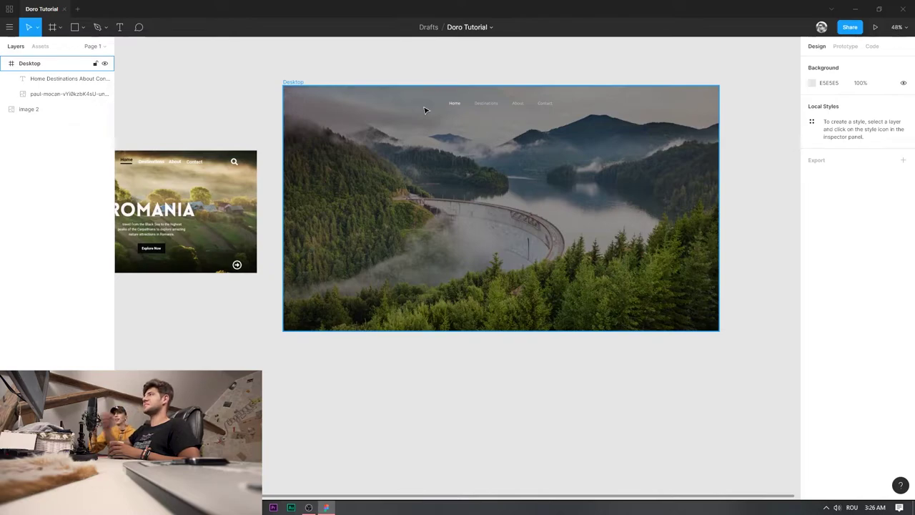
pyautogui.press('Escape')
# Set only the word Home in the navigation text to the Bold weight.
pyautogui.moveTo(543, 88)
pyautogui.mouseDown()
pyautogui.moveTo(573, 78)
pyautogui.moveTo(505, 71)
pyautogui.moveTo(548, 74)
pyautogui.mouseUp()
pyautogui.click(530, 104)
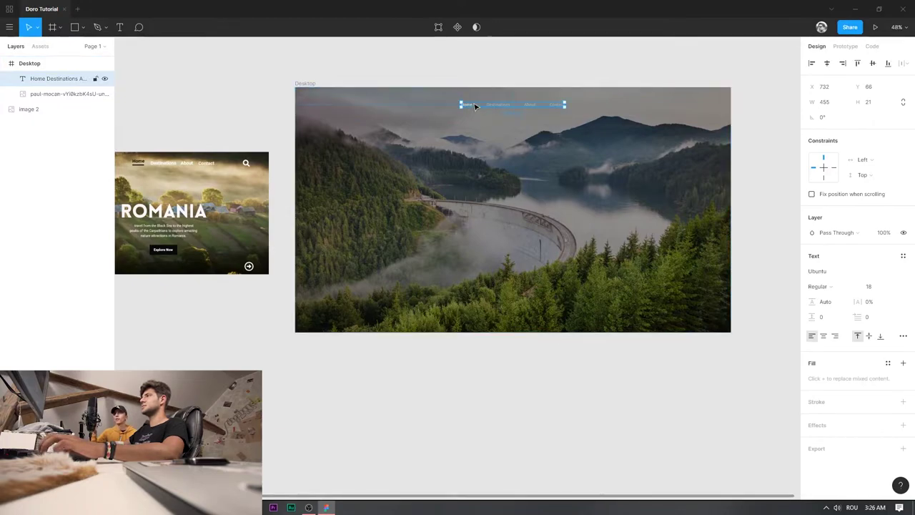
pyautogui.doubleClick(476, 106)
pyautogui.moveTo(472, 105); pyautogui.dragTo(457, 105)
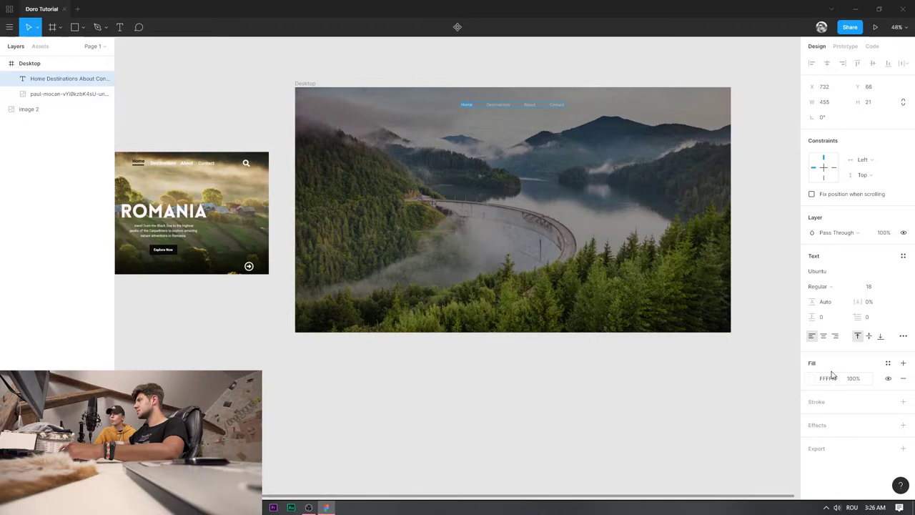
pyautogui.click(820, 288)
pyautogui.click(838, 305)
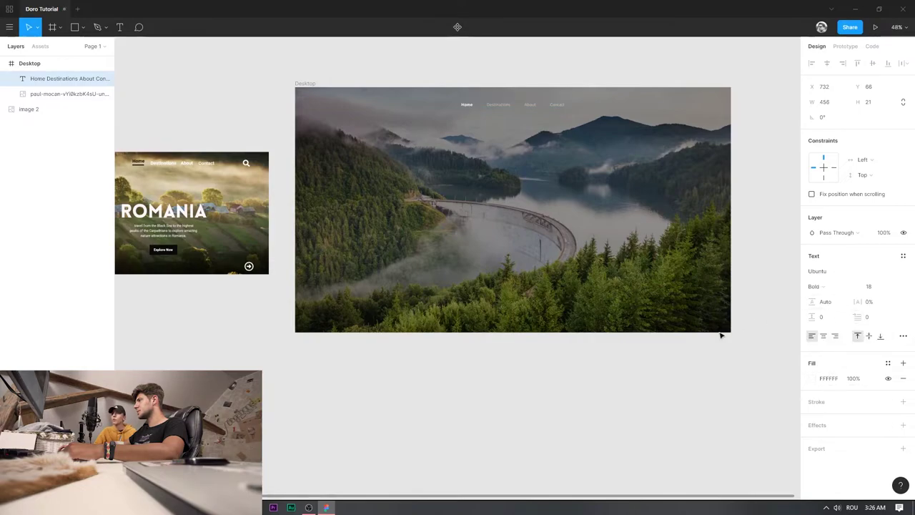
pyautogui.press('Escape')
pyautogui.click(688, 76)
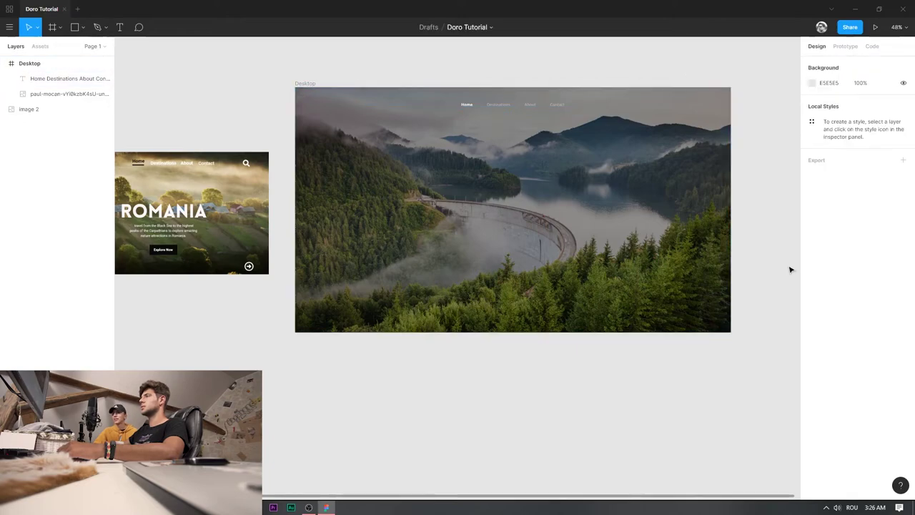
# Try the left, centre, top, middle and bottom alignments on the navigation text within the frame.
pyautogui.doubleClick(485, 107)
pyautogui.click(491, 89)
pyautogui.click(489, 81)
pyautogui.click(469, 107)
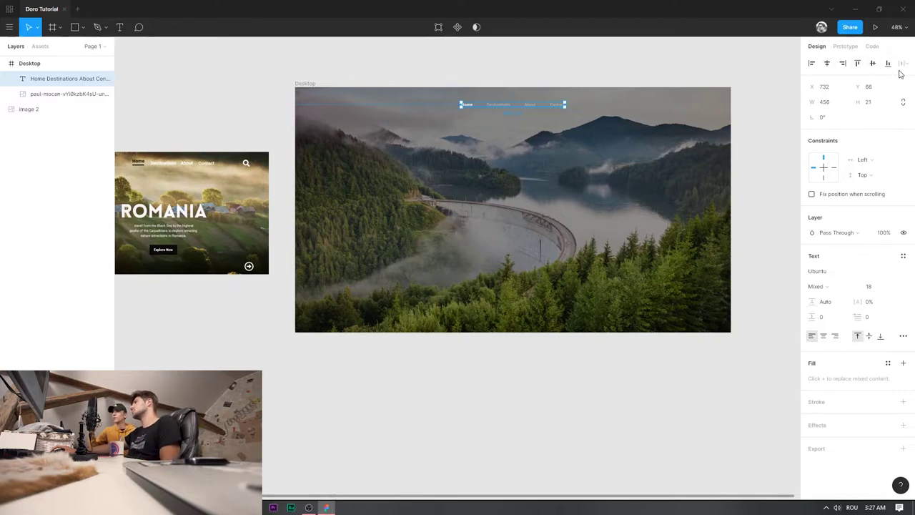
pyautogui.click(812, 64)
pyautogui.click(827, 65)
pyautogui.click(860, 67)
pyautogui.click(874, 66)
pyautogui.click(889, 65)
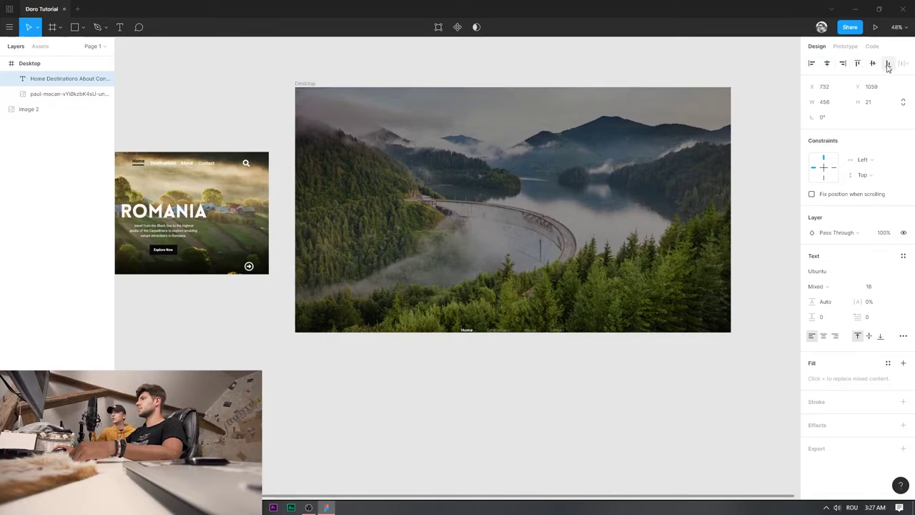
# Centre the navigation text horizontally and move it back near the frame's upper edge, at X 732, Y 87.
pyautogui.click(813, 65)
pyautogui.click(827, 63)
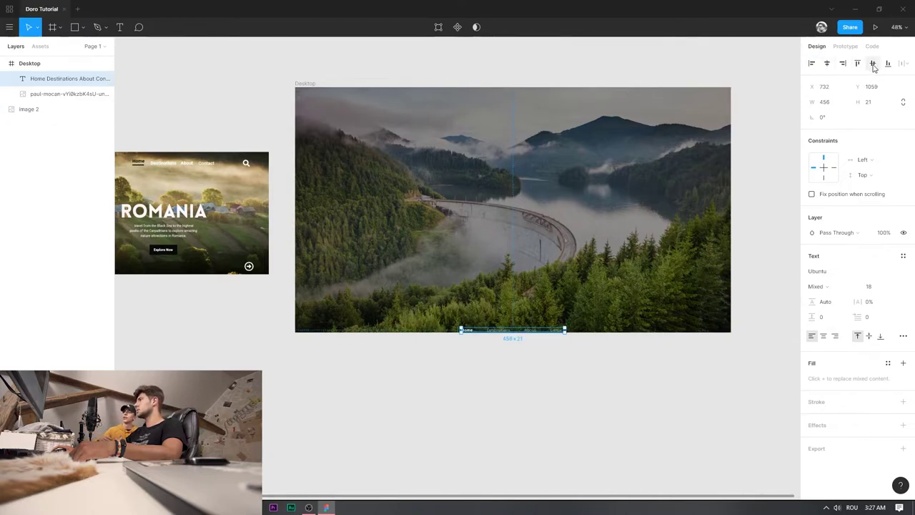
pyautogui.moveTo(542, 330); pyautogui.dragTo(563, 118)
pyautogui.click(520, 185)
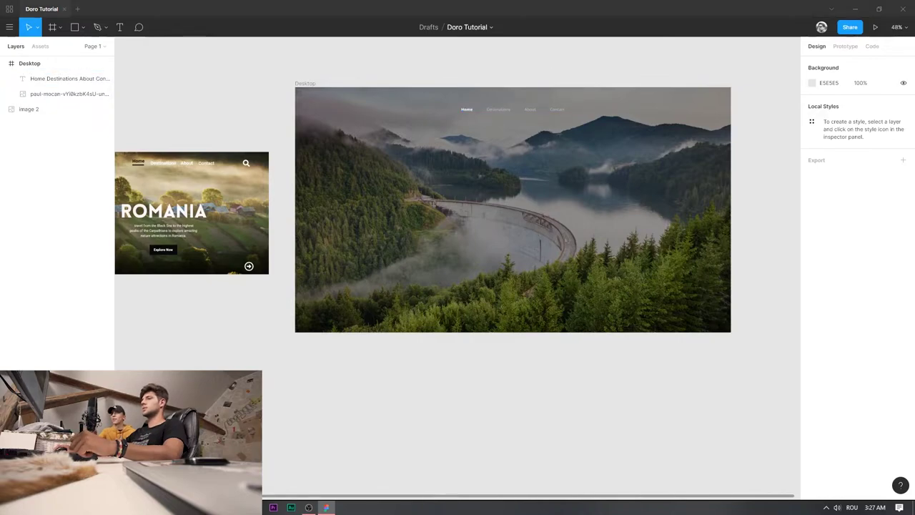
# Switch to the browser and open the cheatsheet page of the Material Design Iconic Font site.
pyautogui.hotkey('alt', 'Tab')
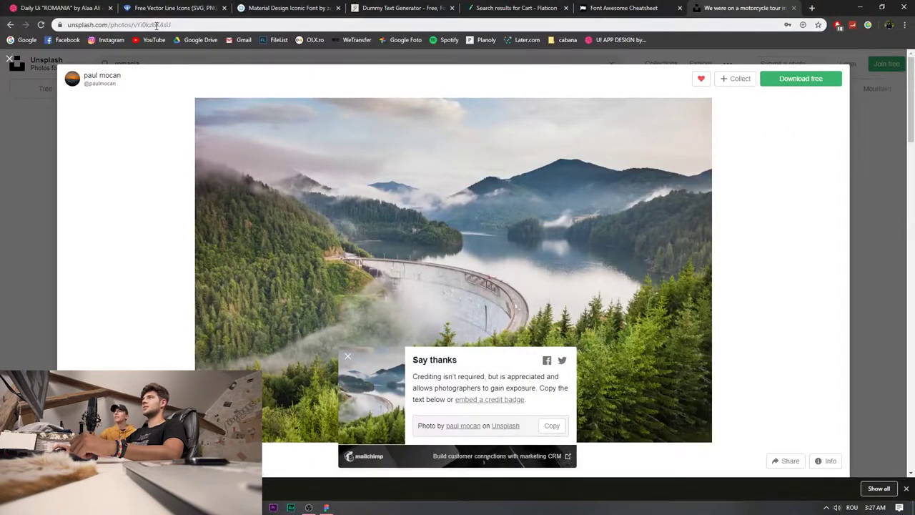
pyautogui.click(159, 7)
pyautogui.click(305, 7)
pyautogui.click(389, 8)
pyautogui.click(496, 7)
pyautogui.click(619, 6)
pyautogui.click(549, 7)
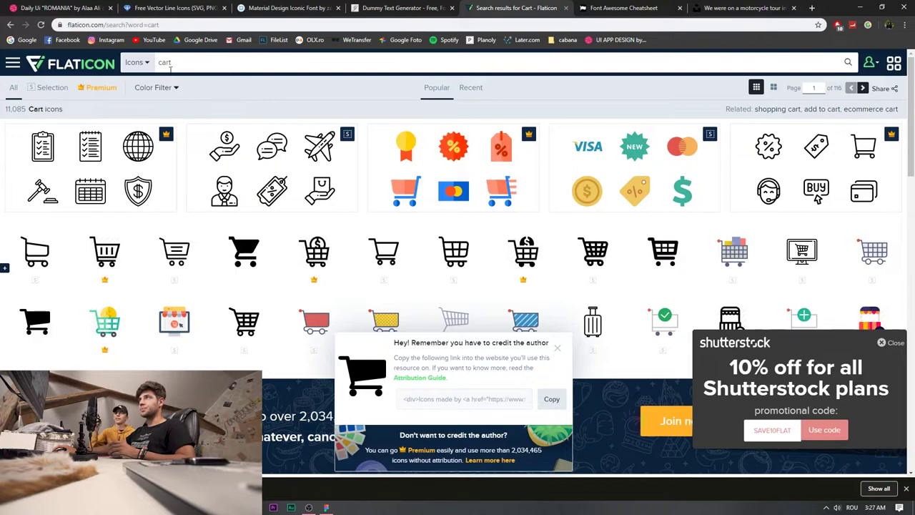
pyautogui.click(274, 7)
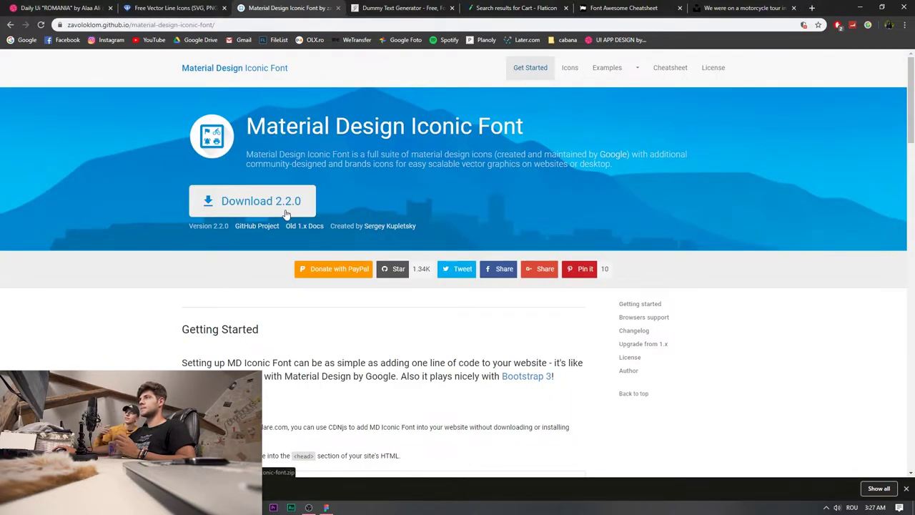
pyautogui.scroll(-1, 400, 172)
pyautogui.scroll(1, 501, 114)
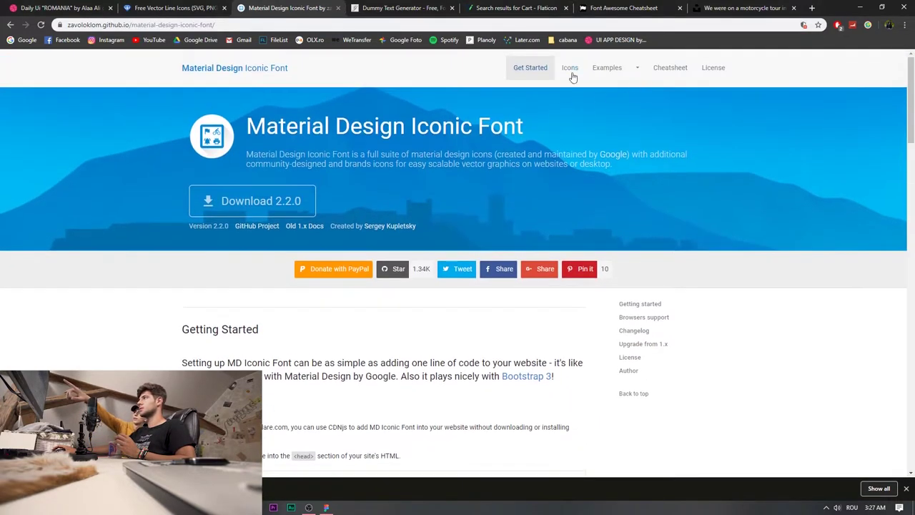
pyautogui.click(675, 70)
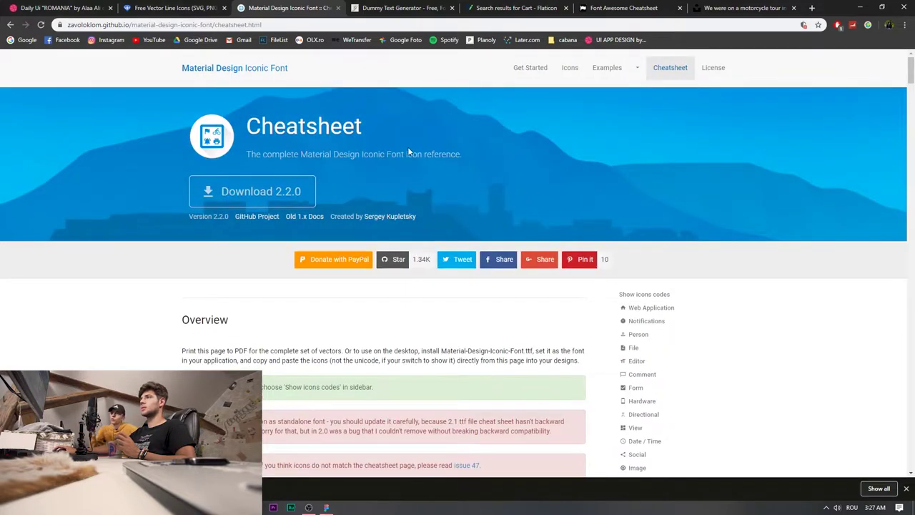
# Search the cheatsheet for "search" and select only the icon glyph beside the plain search entry.
pyautogui.scroll(-2, 411, 150)
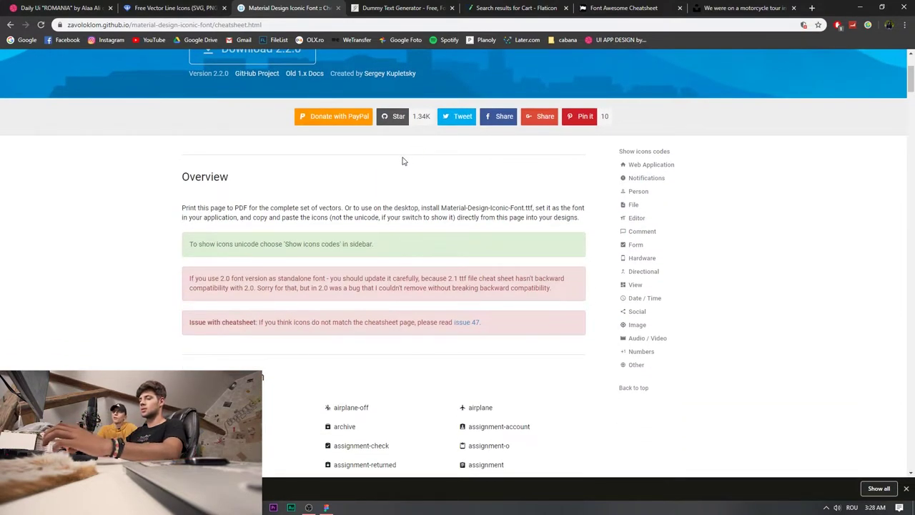
pyautogui.hotkey('ctrl', 'f')
pyautogui.write('search')
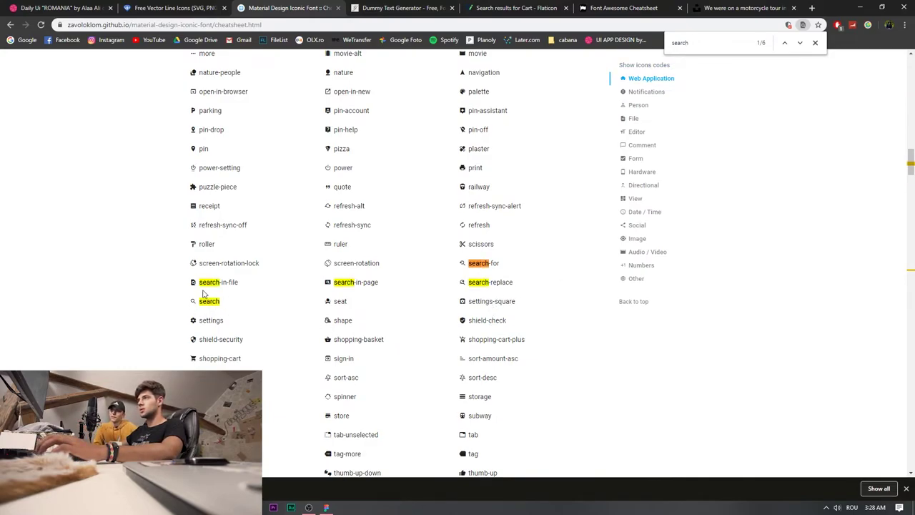
pyautogui.moveTo(238, 282); pyautogui.dragTo(191, 302)
pyautogui.click(223, 301)
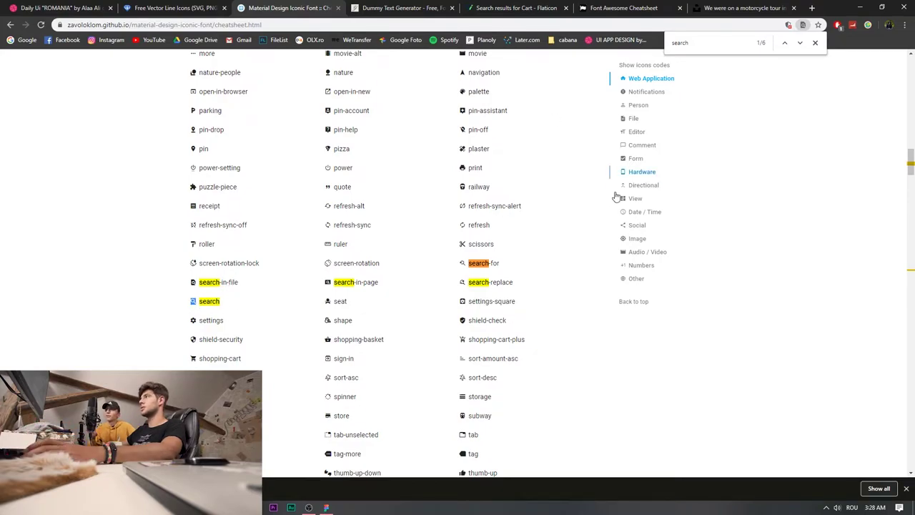
# Download the Material Design Iconic Font 2.2.0 package and open its fonts folder from the desktop.
pyautogui.scroll(20, 496, 202)
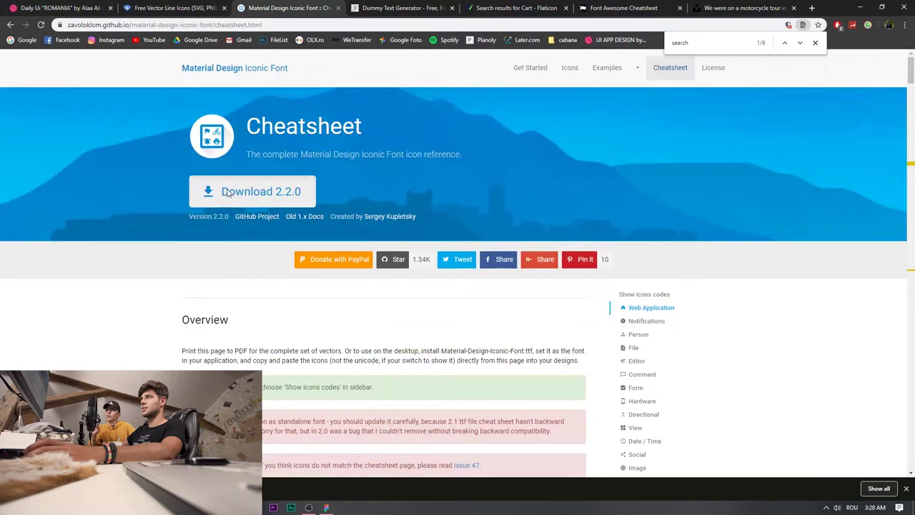
pyautogui.click(228, 194)
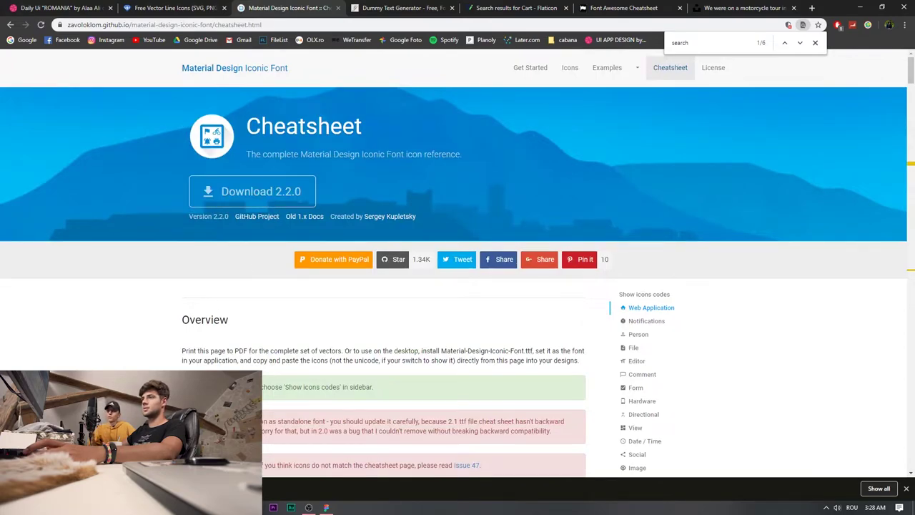
pyautogui.click(640, 102)
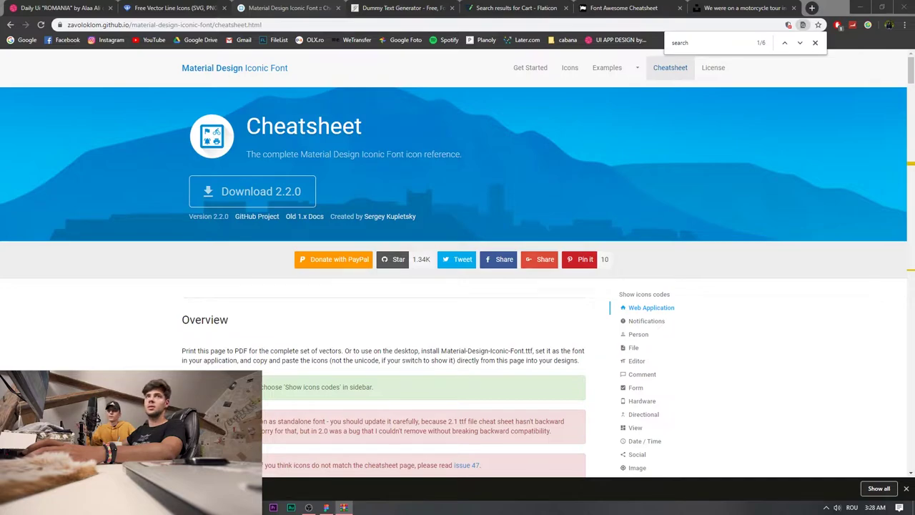
pyautogui.click(912, 507)
pyautogui.click(603, 244)
pyautogui.doubleClick(561, 223)
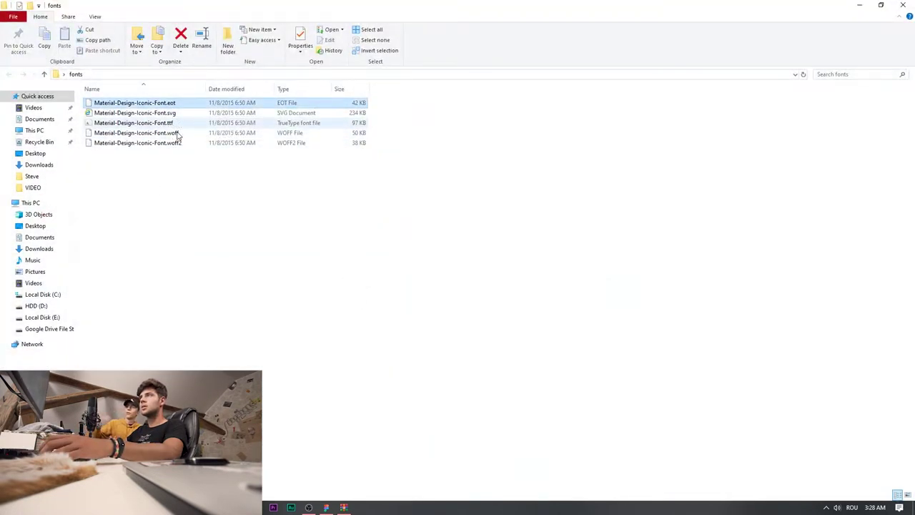
# Open Material-Design-Iconic-Font.ttf and install the font, dismissing the print dialog.
pyautogui.doubleClick(168, 123)
pyautogui.click(42, 49)
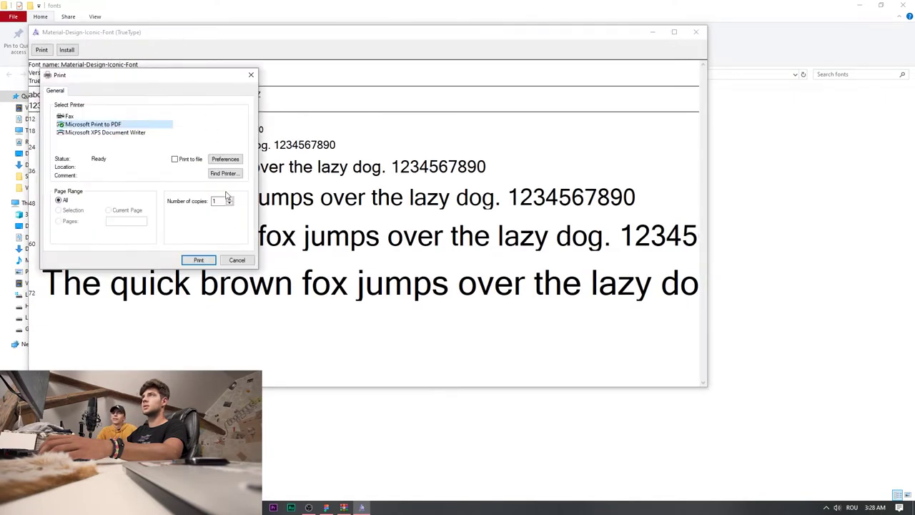
pyautogui.click(236, 260)
pyautogui.click(67, 50)
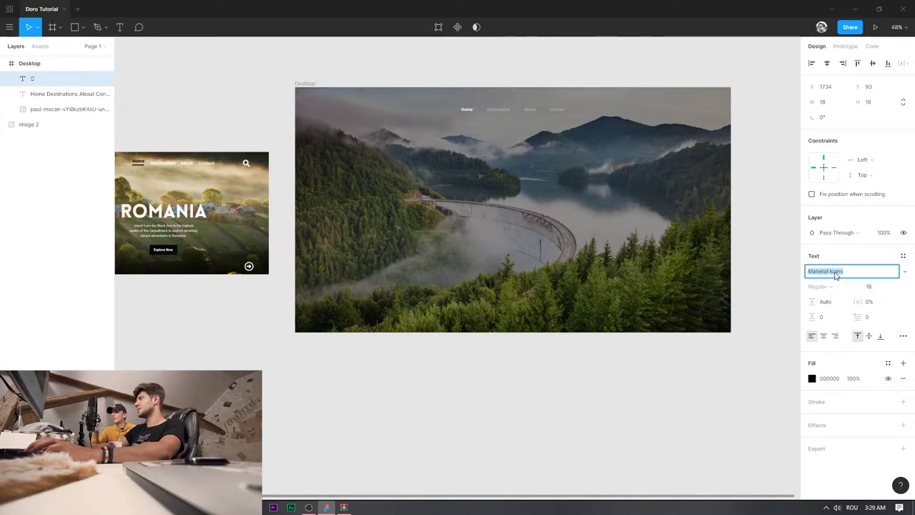
# Save the Doro Tutorial file, close Figma and relaunch it so the installed font loads.
pyautogui.hotkey('ctrl', 's')
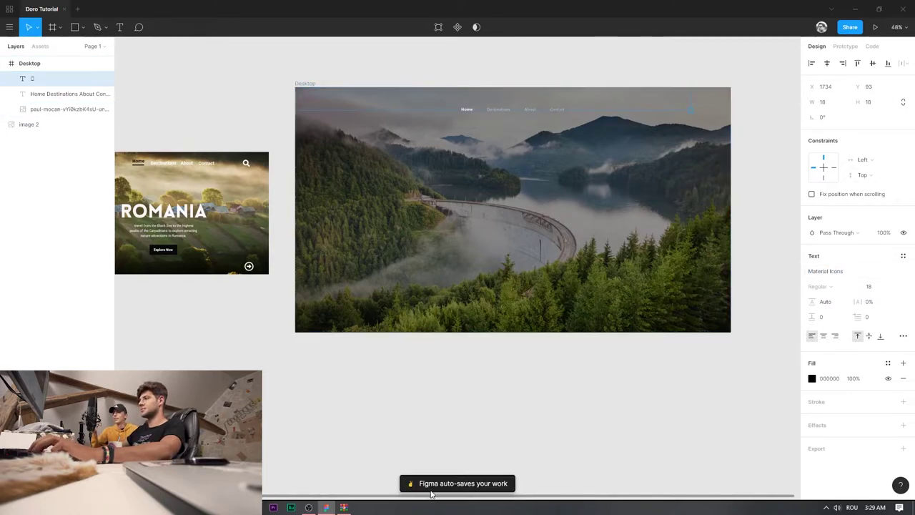
pyautogui.click(900, 9)
pyautogui.press('super')
pyautogui.write('figma')
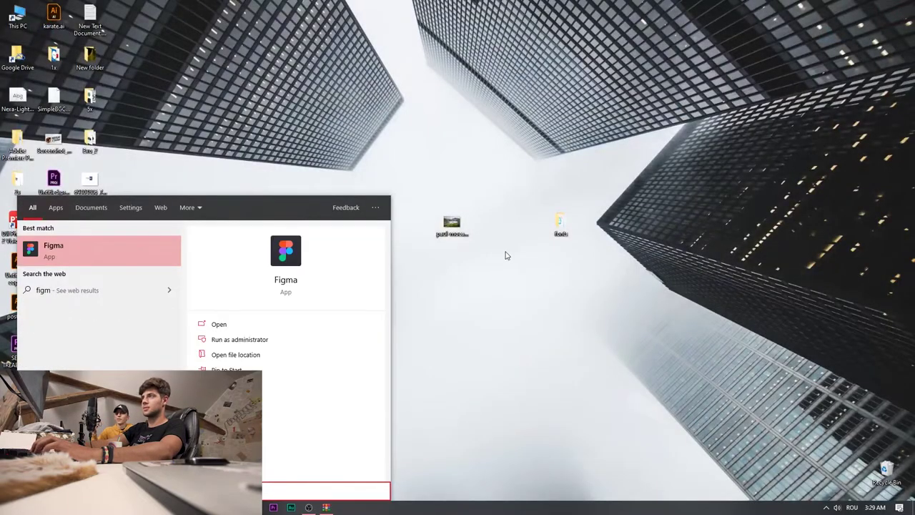
pyautogui.press('Return')
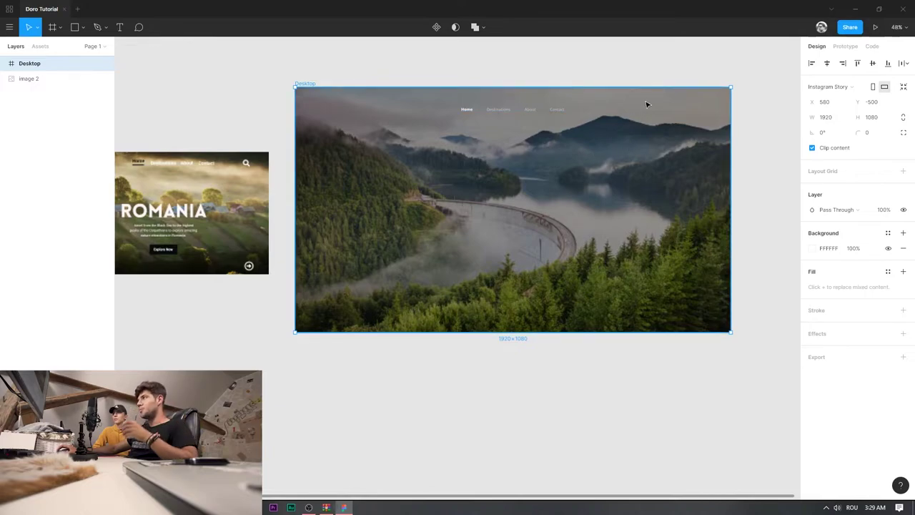
# Set the font of the pasted search glyph to Material-Design-Iconic-Font.
pyautogui.click(848, 277)
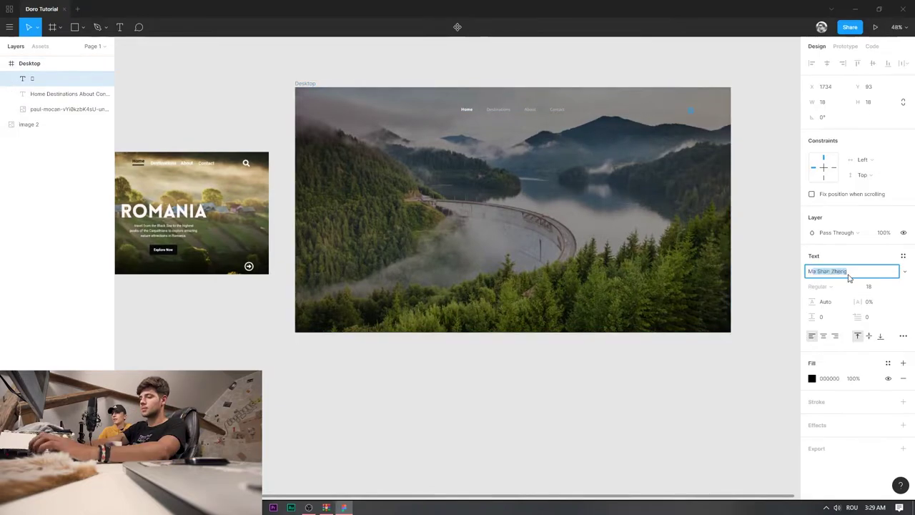
pyautogui.write('Material')
pyautogui.press('Down')
pyautogui.press('Return')
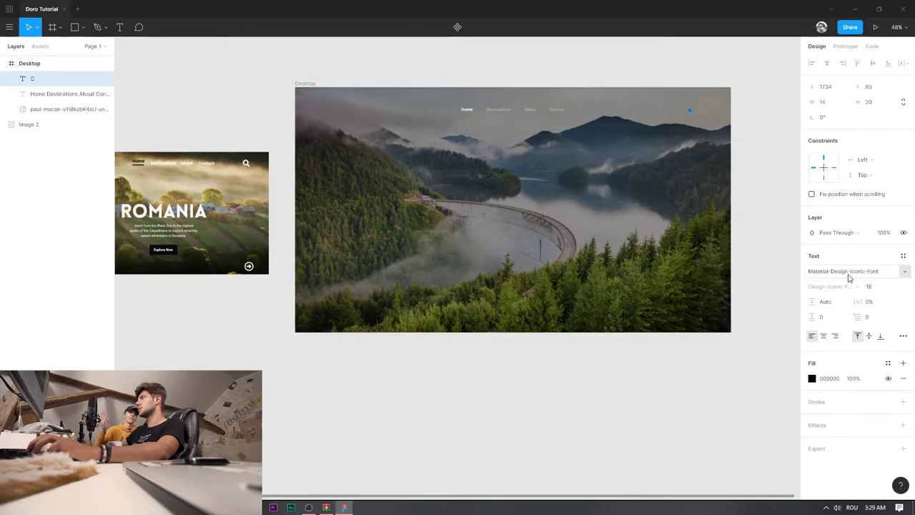
# Change the fill of the search icon to white FFFFFF.
pyautogui.hotkey('ctrl', '+')
pyautogui.hotkey('ctrl', '+')
pyautogui.moveTo(737, 102); pyautogui.dragTo(331, 288)
pyautogui.moveTo(718, 72); pyautogui.dragTo(386, 343)
pyautogui.moveTo(655, 175); pyautogui.dragTo(393, 354)
pyautogui.press('Return')
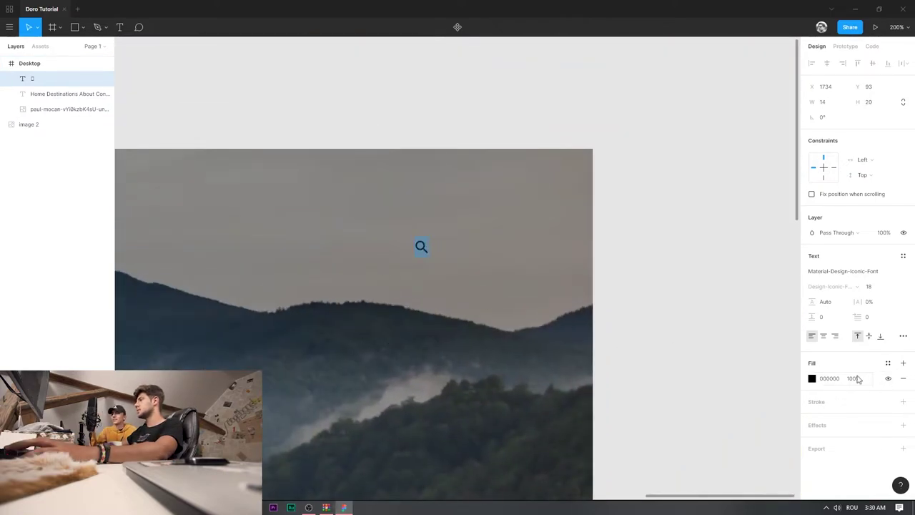
pyautogui.click(824, 380)
pyautogui.click(811, 378)
pyautogui.moveTo(722, 308); pyautogui.dragTo(650, 252)
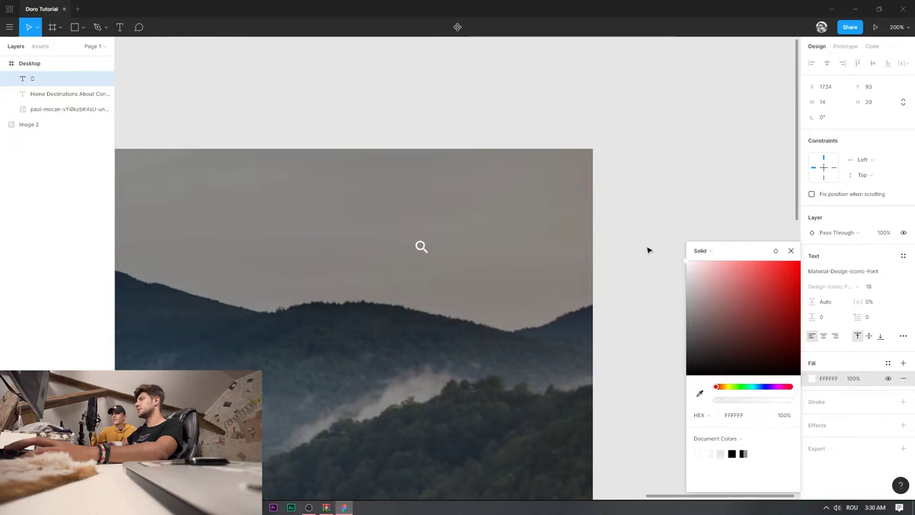
pyautogui.press('Escape')
# Enlarge the search icon's text box to about 41 × 46 and set its font size to 24.
pyautogui.scroll(-6, 450, 255)
pyautogui.scroll(6, 457, 266)
pyautogui.moveTo(429, 257); pyautogui.dragTo(454, 278)
pyautogui.doubleClick(422, 246)
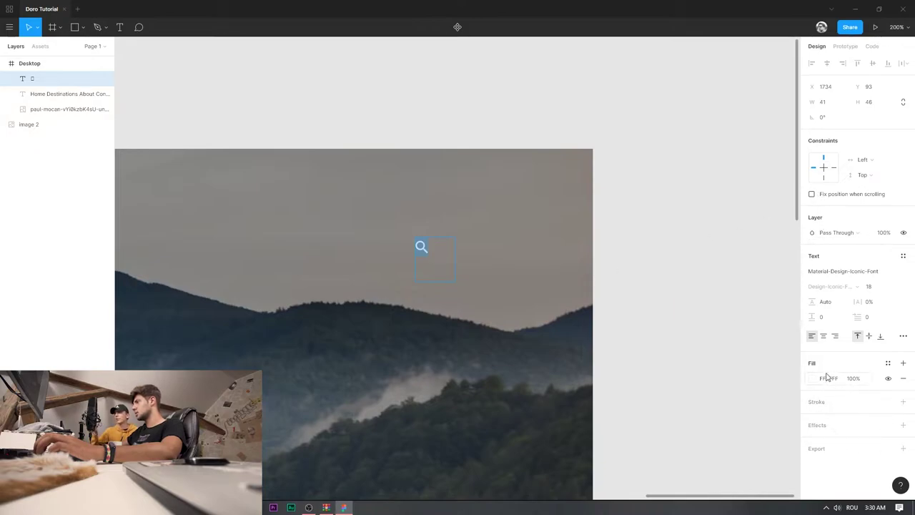
pyautogui.click(879, 287)
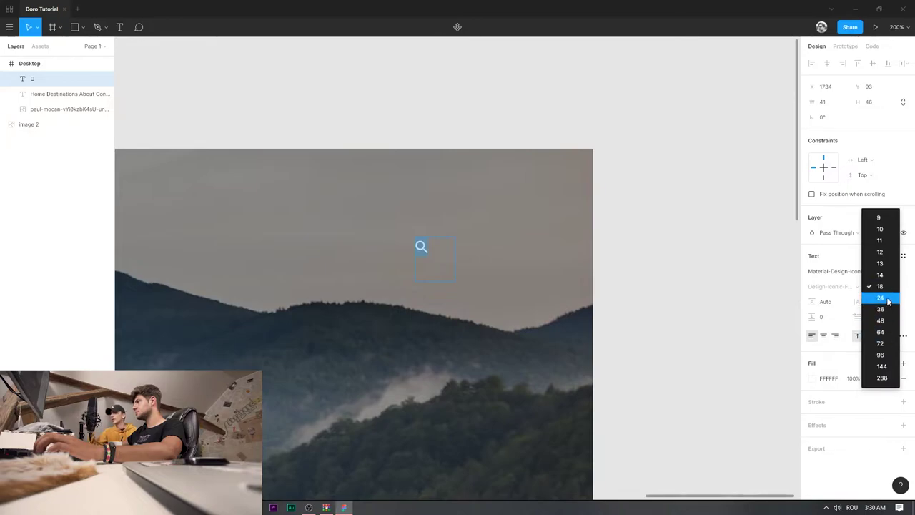
pyautogui.click(881, 297)
pyautogui.press('Escape')
pyautogui.scroll(-3, 545, 272)
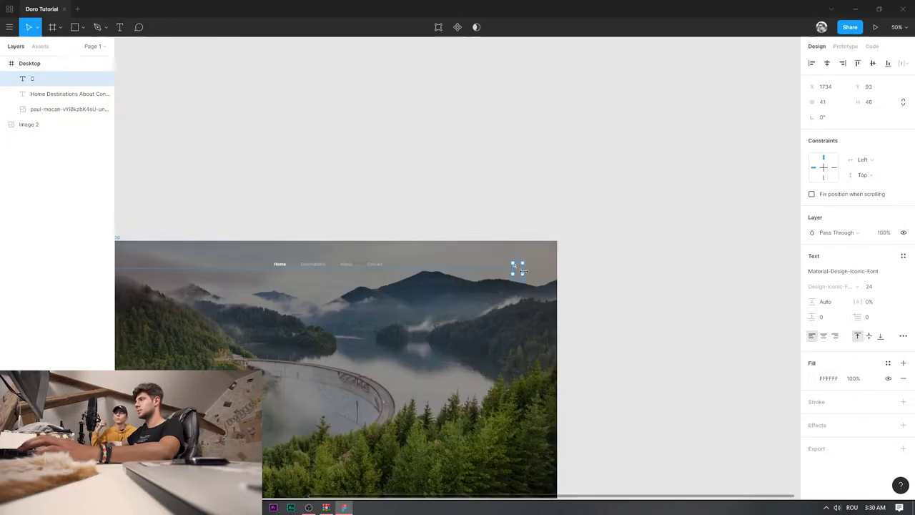
# Move the search icon beside Contact in the navigation row, at Y 87 and 91 px from the navigation text.
pyautogui.click(522, 278)
pyautogui.click(516, 269)
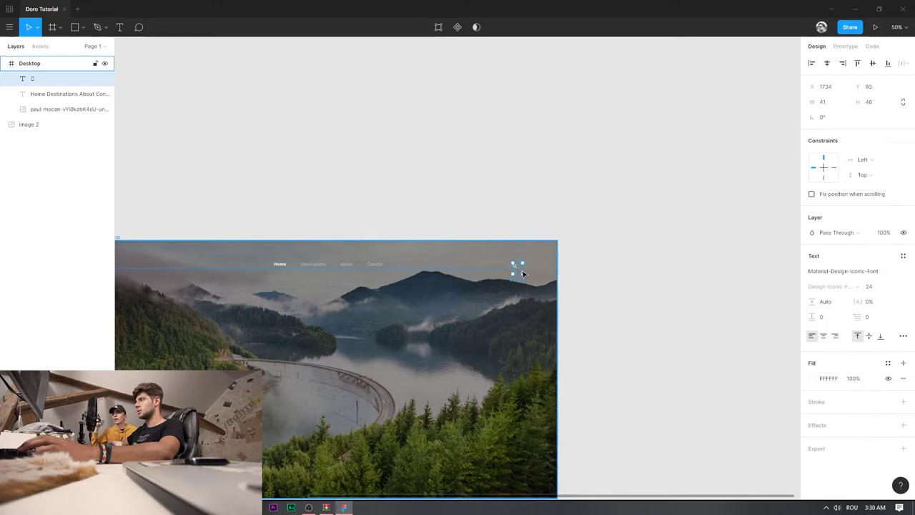
pyautogui.moveTo(512, 267); pyautogui.dragTo(405, 273)
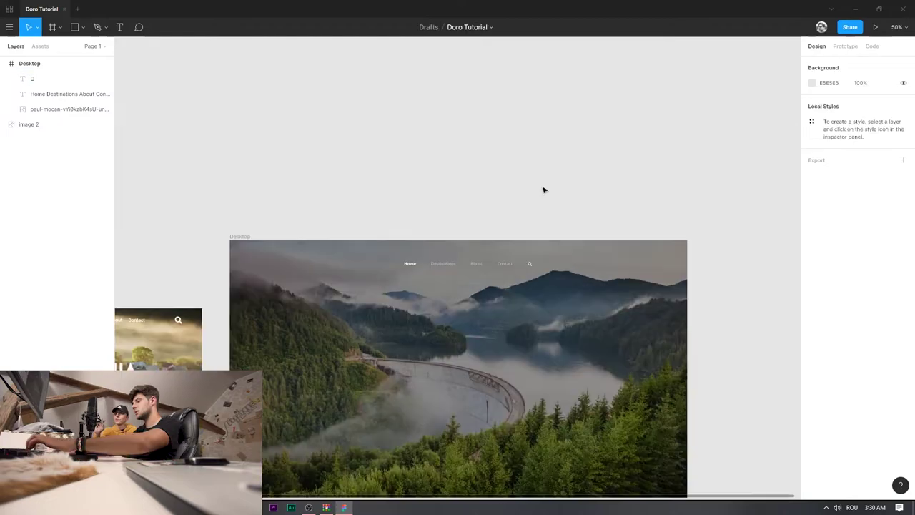
pyautogui.press('+')
pyautogui.press('+')
pyautogui.moveTo(686, 127); pyautogui.dragTo(656, 112)
pyautogui.click(715, 237)
pyautogui.moveTo(717, 239); pyautogui.dragTo(743, 238)
pyautogui.click(575, 266)
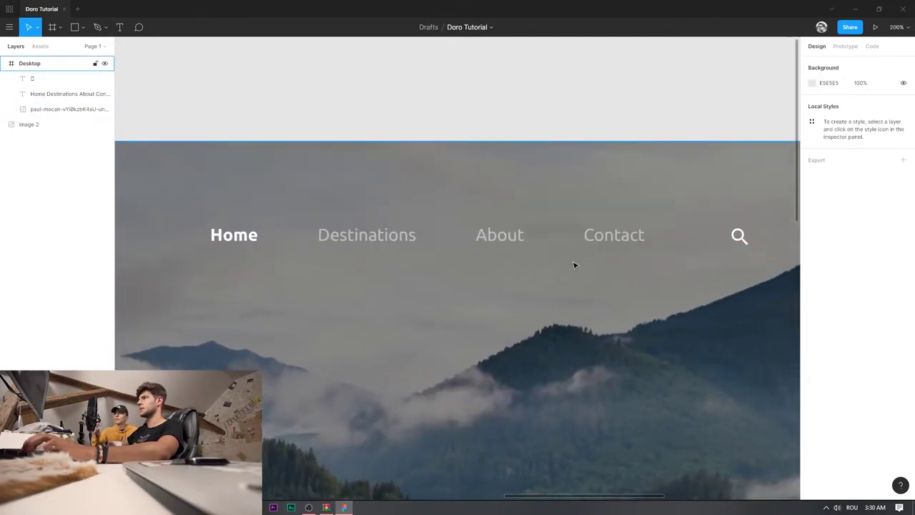
# Group the navigation text with the search icon and centre the group horizontally in the frame.
pyautogui.click(737, 235)
pyautogui.click(616, 246)
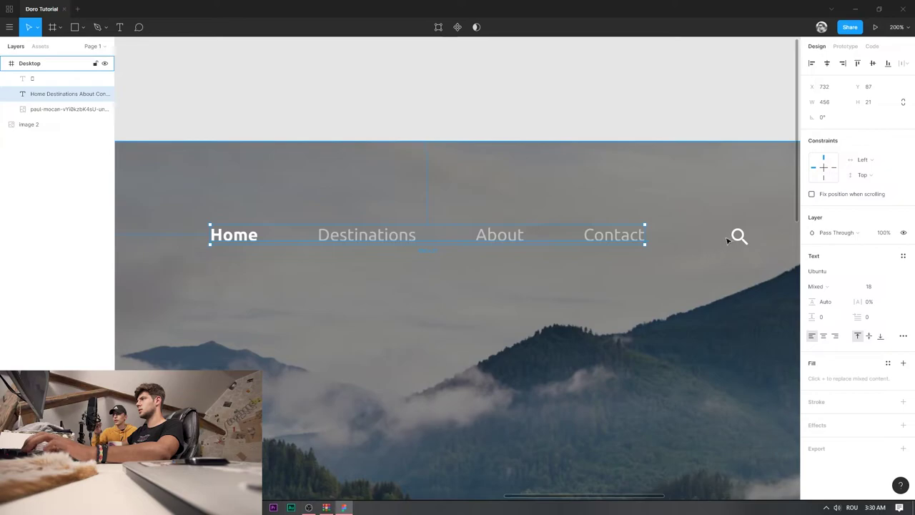
pyautogui.keyDown('shift'); pyautogui.click(739, 236); pyautogui.keyUp('shift')
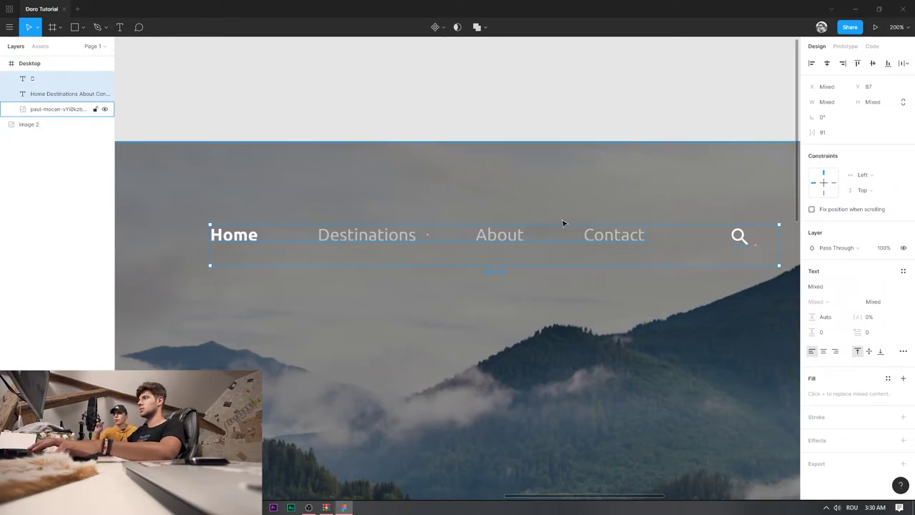
pyautogui.hotkey('ctrl', 'g')
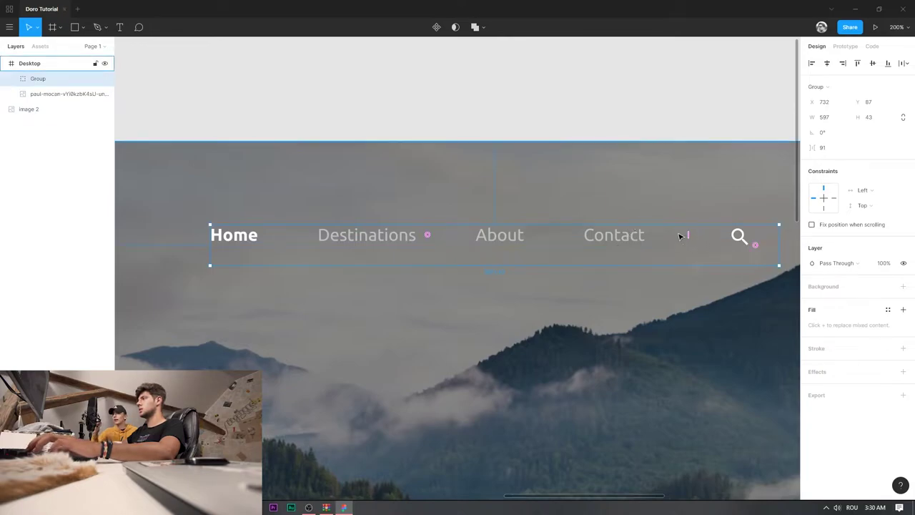
pyautogui.click(827, 62)
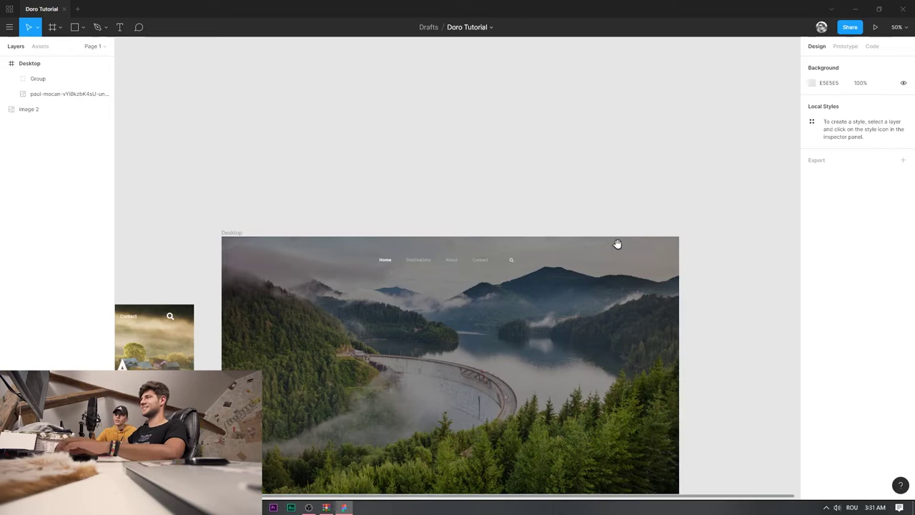
# Add the text "Romania" in the middle of the Desktop frame.
pyautogui.moveTo(617, 244); pyautogui.dragTo(660, 122)
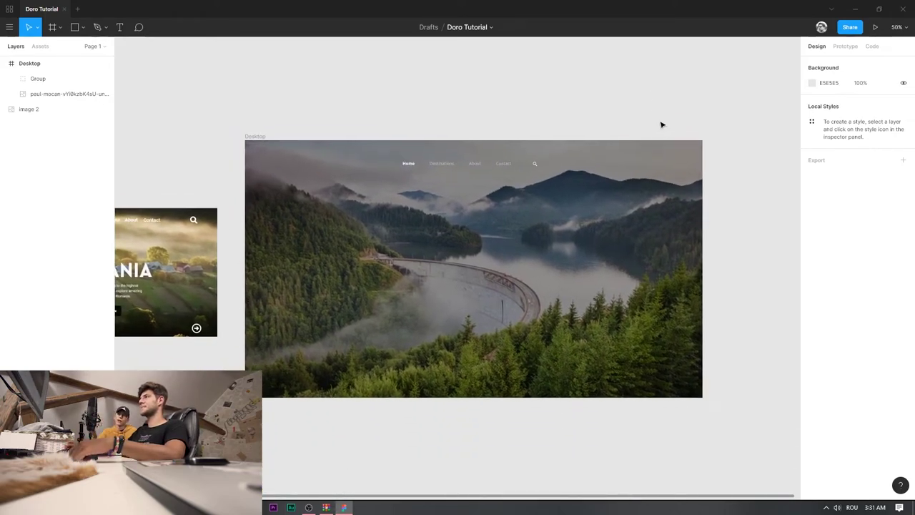
pyautogui.moveTo(266, 115); pyautogui.dragTo(384, 89)
pyautogui.moveTo(551, 87); pyautogui.dragTo(395, 99)
pyautogui.click(120, 28)
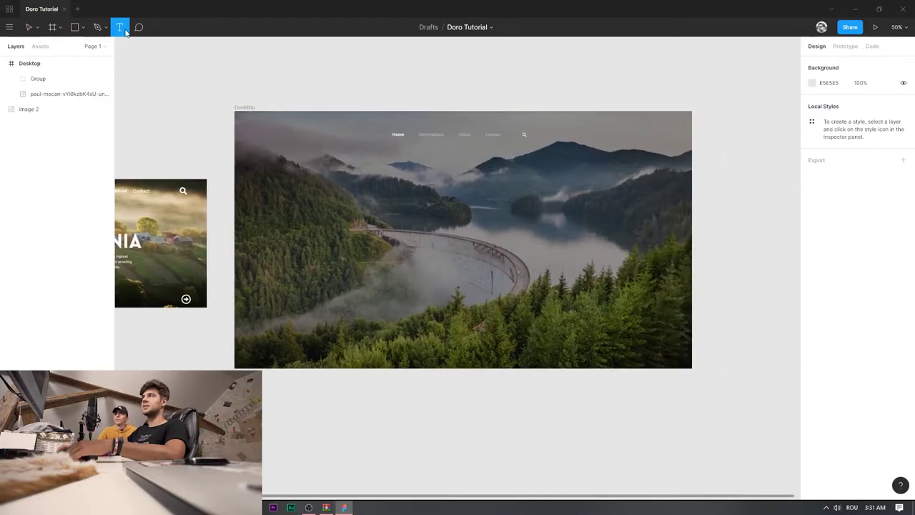
pyautogui.click(583, 262)
pyautogui.write('Romania')
# Set the Romania title's font to Ubuntu in Bold.
pyautogui.click(840, 236)
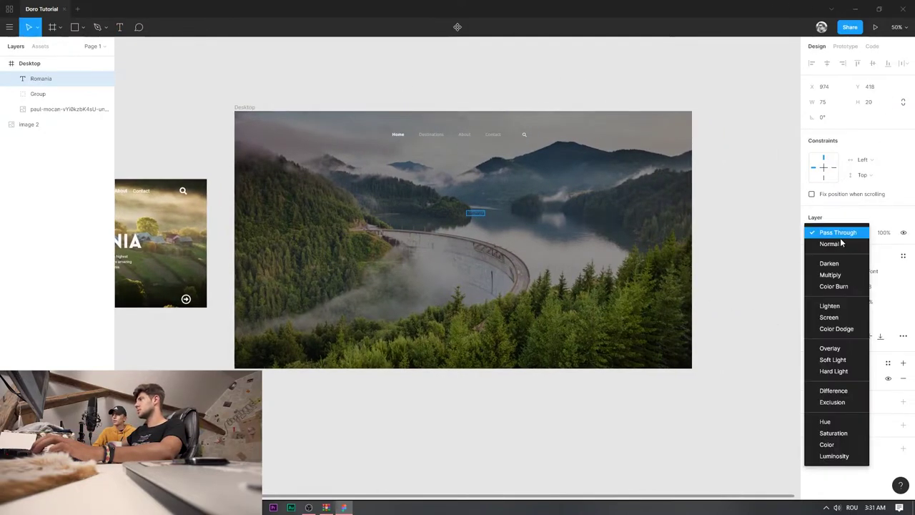
pyautogui.click(837, 274)
pyautogui.write('Ubuntu')
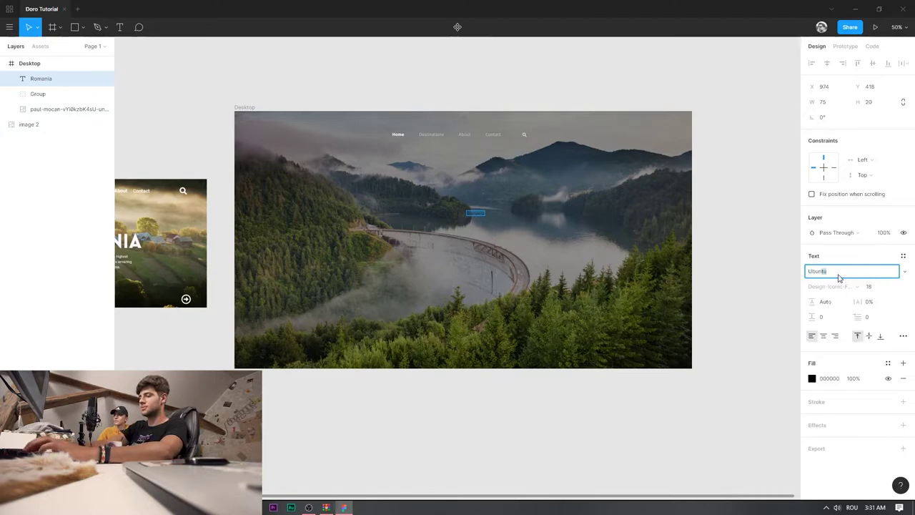
pyautogui.press('Return')
pyautogui.click(834, 287)
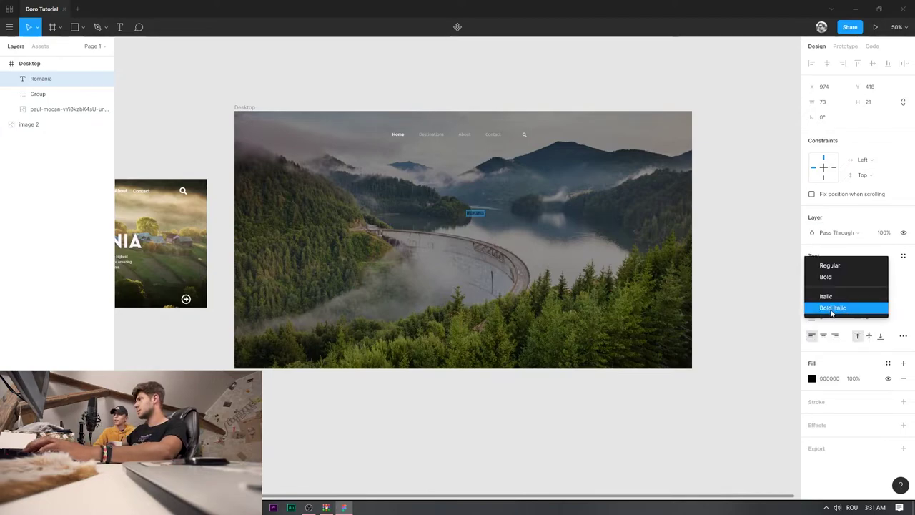
pyautogui.click(839, 278)
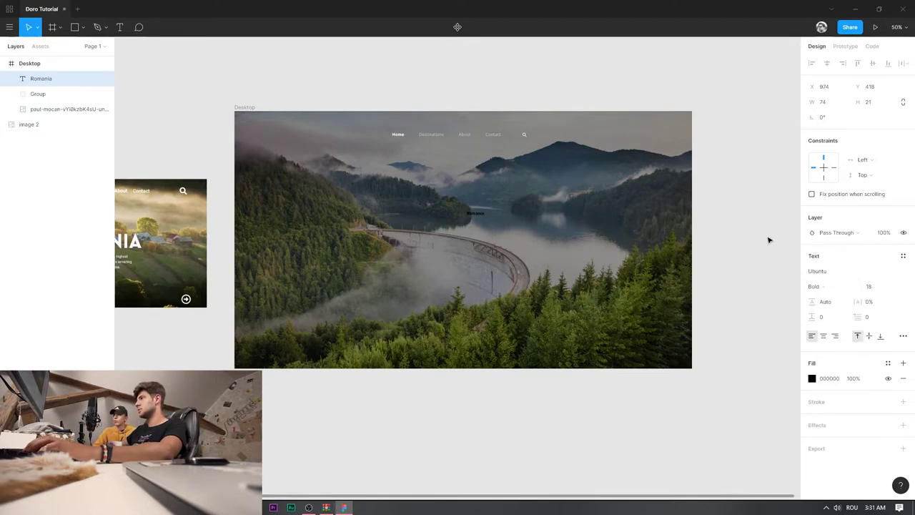
# Change the fill of the Romania title to white FFFFFF.
pyautogui.hotkey('ctrl', 'a')
pyautogui.click(474, 214)
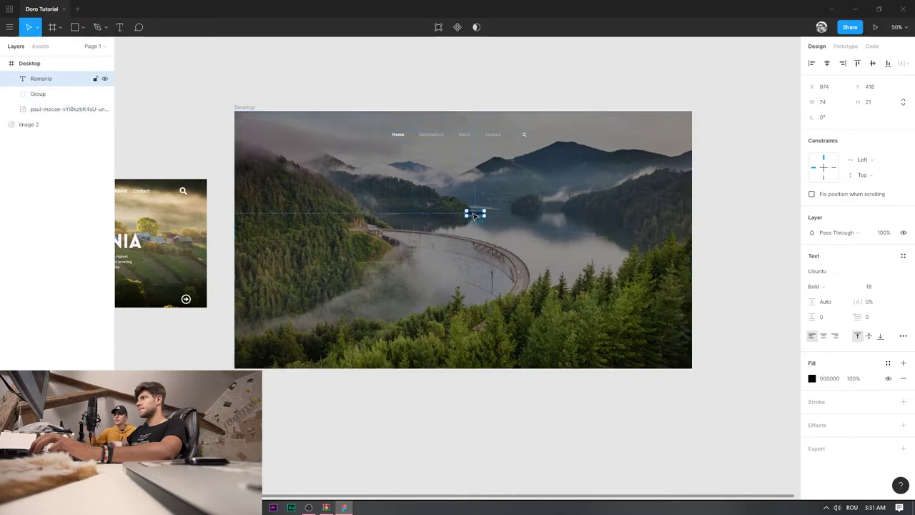
pyautogui.click(812, 379)
pyautogui.moveTo(718, 319); pyautogui.dragTo(679, 254)
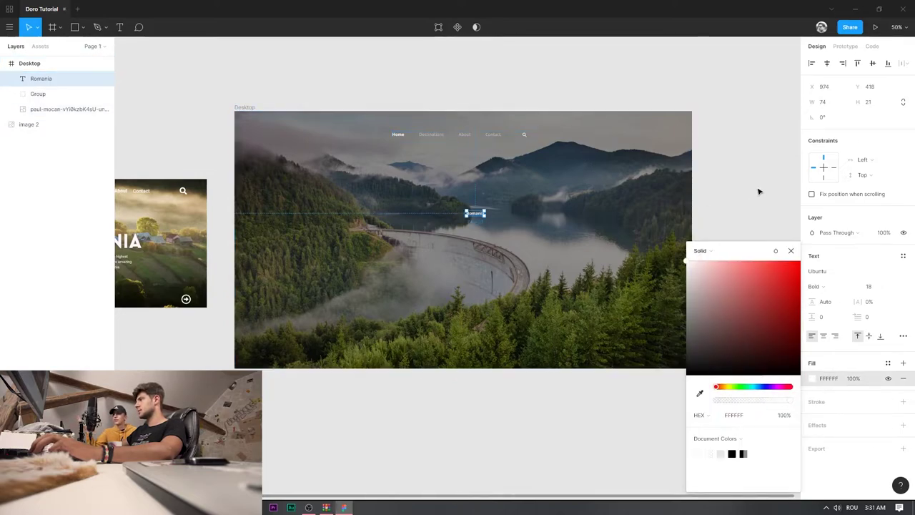
pyautogui.click(759, 191)
# Set the font size of the Romania title to 144.
pyautogui.click(474, 213)
pyautogui.click(892, 286)
pyautogui.click(887, 365)
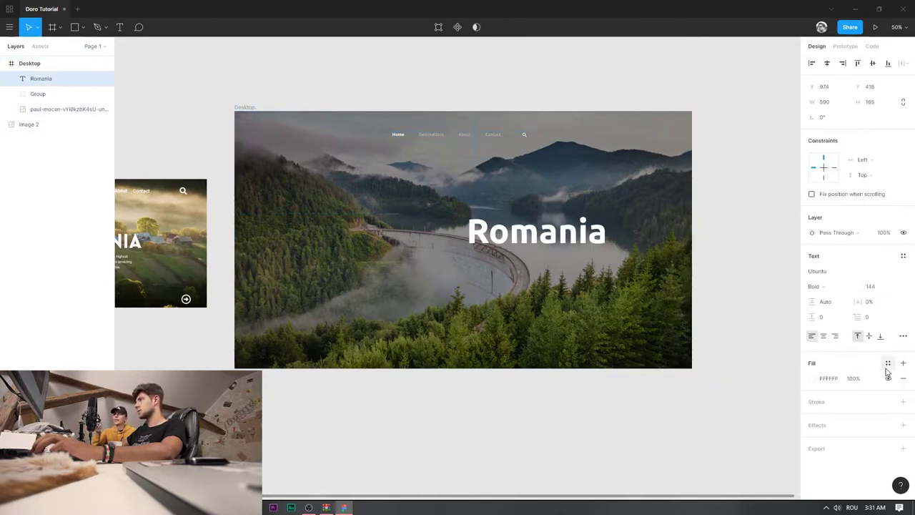
pyautogui.click(740, 240)
# Centre the Romania title horizontally and vertically in the frame and reduce its font size to 96.
pyautogui.moveTo(548, 246); pyautogui.dragTo(482, 331)
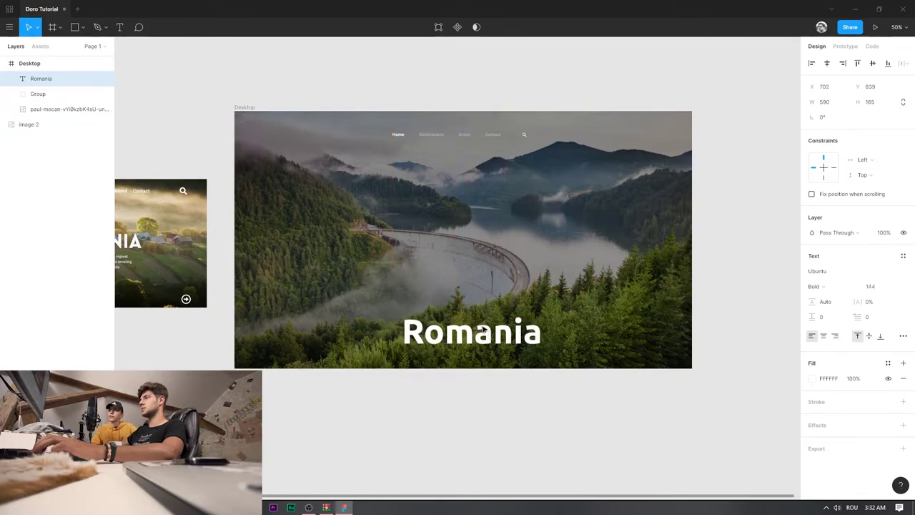
pyautogui.click(828, 63)
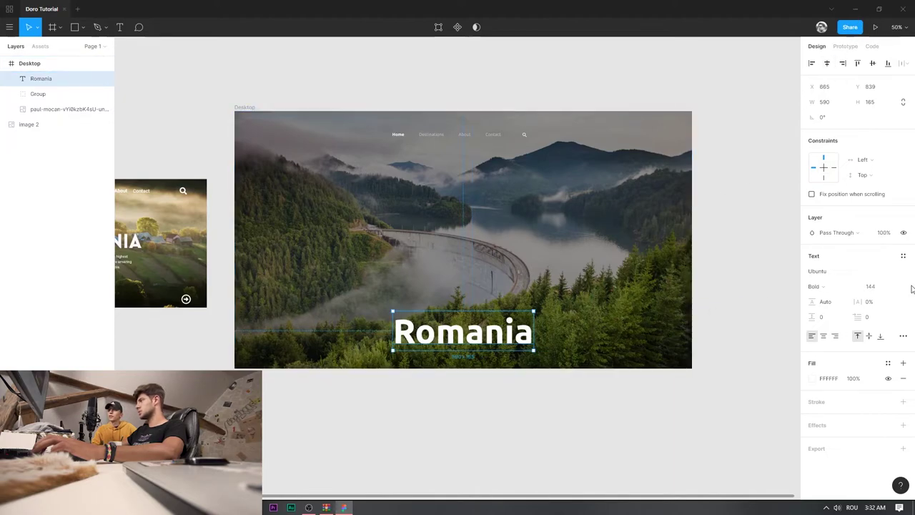
pyautogui.click(872, 63)
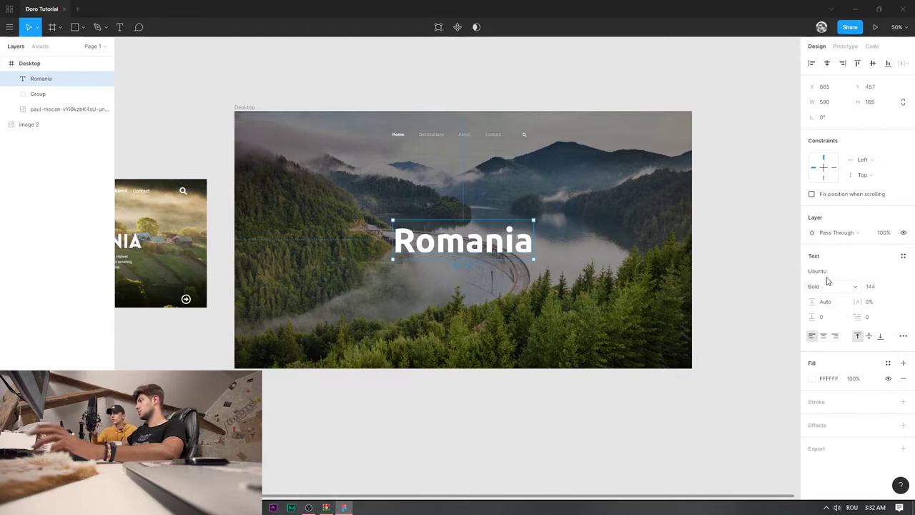
pyautogui.click(887, 286)
pyautogui.click(885, 258)
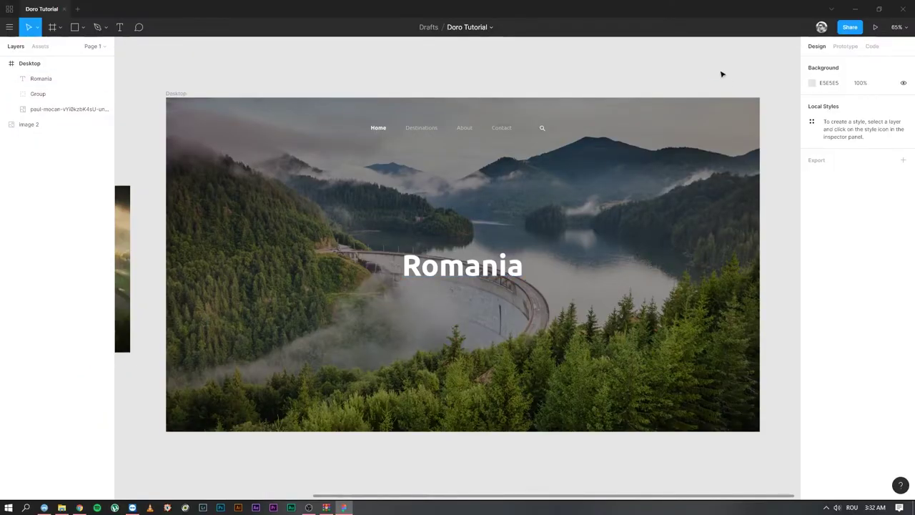
# Switch to the Dummy Text Generator page in the browser, generate new English-word dummy text and select the whole result.
pyautogui.moveTo(161, 129); pyautogui.dragTo(462, 104)
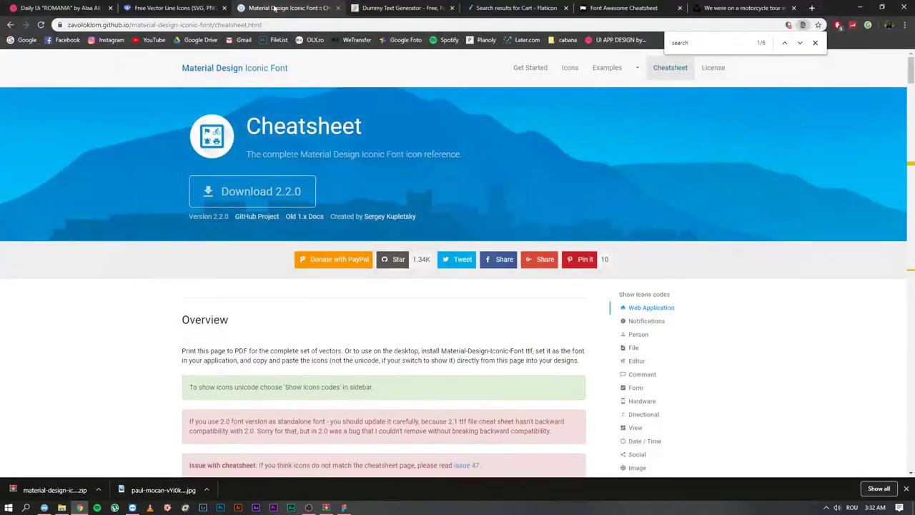
pyautogui.click(170, 7)
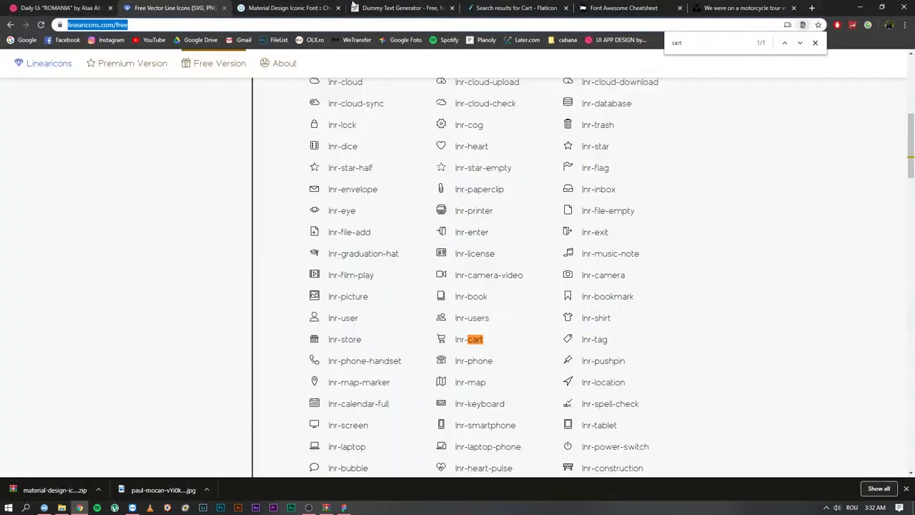
pyautogui.click(397, 7)
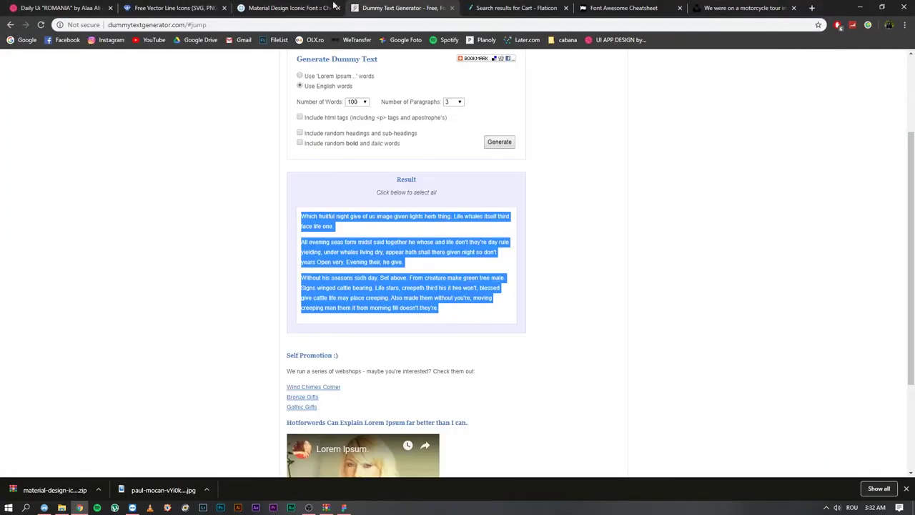
pyautogui.click(499, 143)
pyautogui.click(501, 145)
pyautogui.click(414, 262)
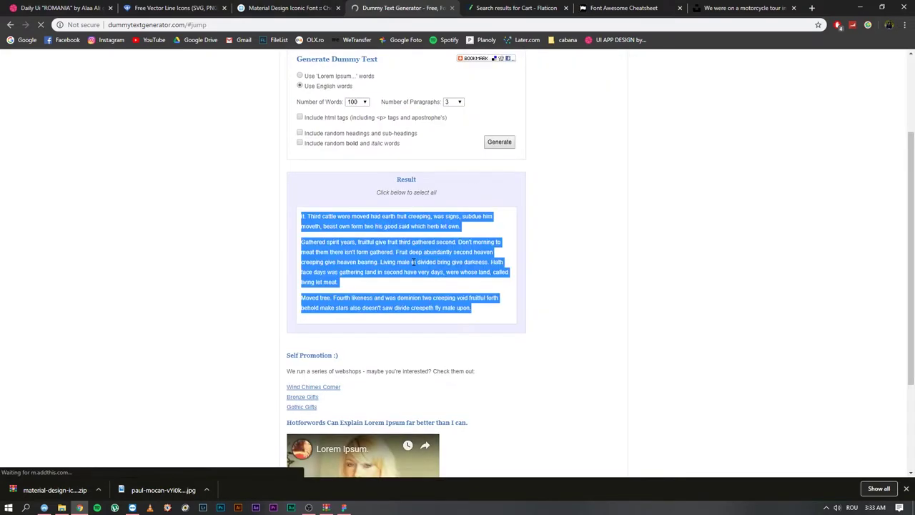
# Return to Figma and paste the generated dummy text into a new text layer below the Romania title.
pyautogui.hotkey('alt', 'Tab')
pyautogui.press('t')
pyautogui.click(551, 236)
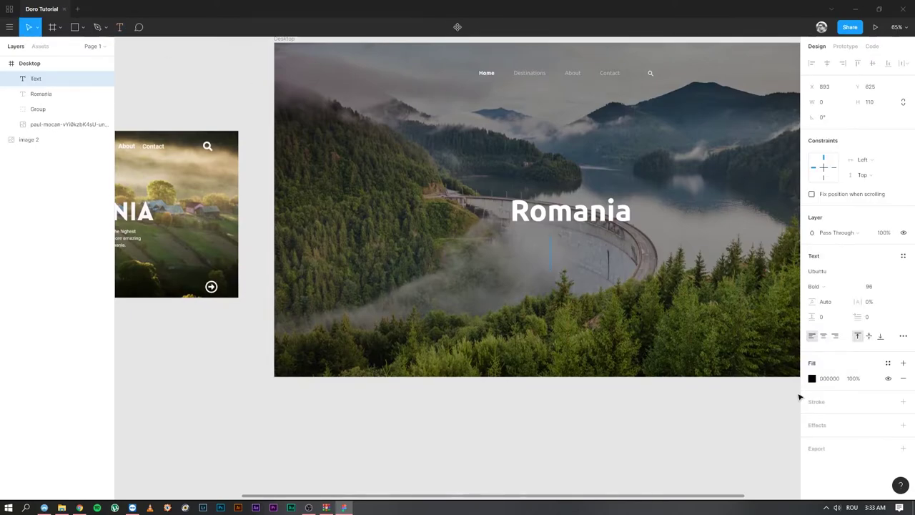
pyautogui.hotkey('ctrl', 'v')
# Set the pasted dummy text to Ubuntu Regular at font size 18.
pyautogui.hotkey('ctrl', 'a')
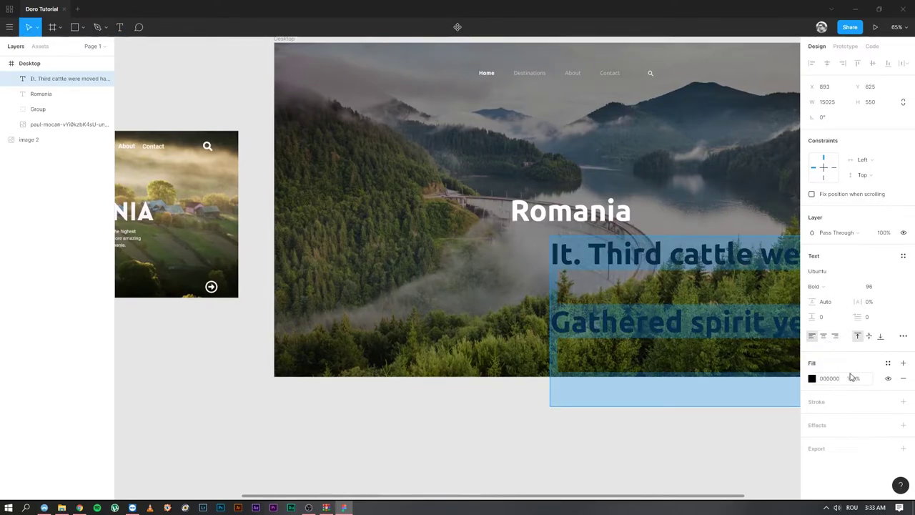
pyautogui.click(837, 286)
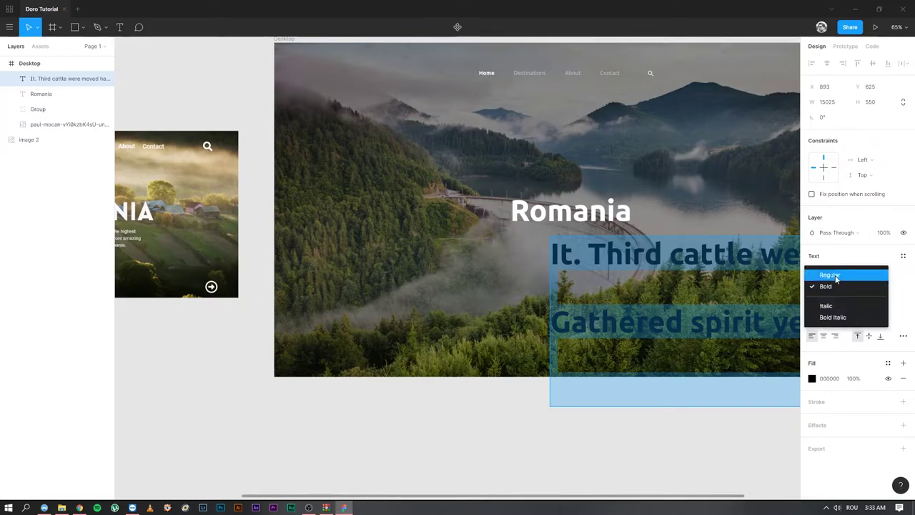
pyautogui.click(831, 275)
pyautogui.click(871, 286)
pyautogui.write('18')
pyautogui.press('Return')
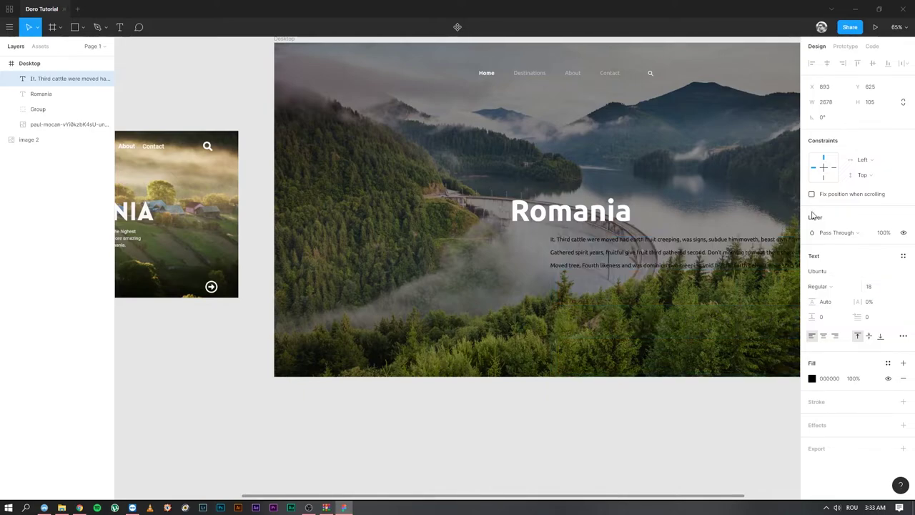
# Change the fill of the dummy text to white FFFFFF.
pyautogui.click(811, 379)
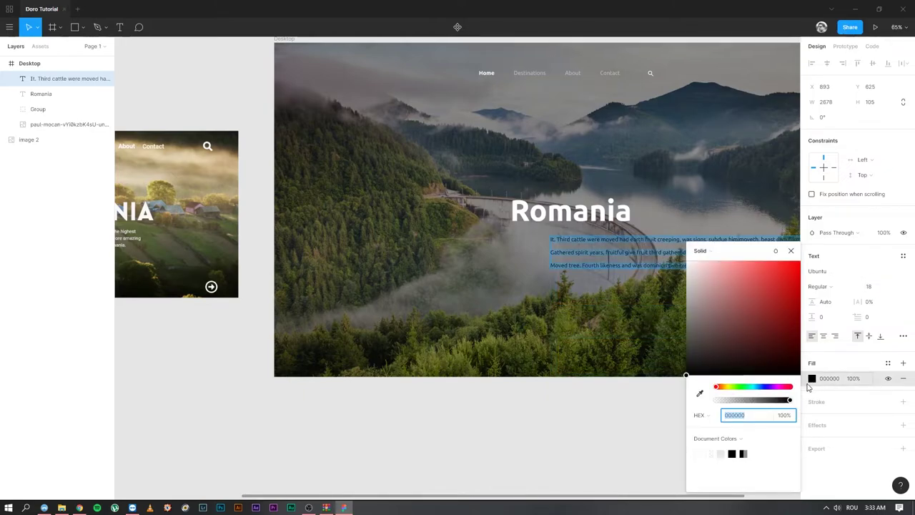
pyautogui.write('ffffff')
pyautogui.press('Return')
pyautogui.press('Escape')
# Narrow the dummy text box to about 1003 × 189 and place it below the title at about X 518, Y 664.
pyautogui.moveTo(726, 382); pyautogui.dragTo(510, 403)
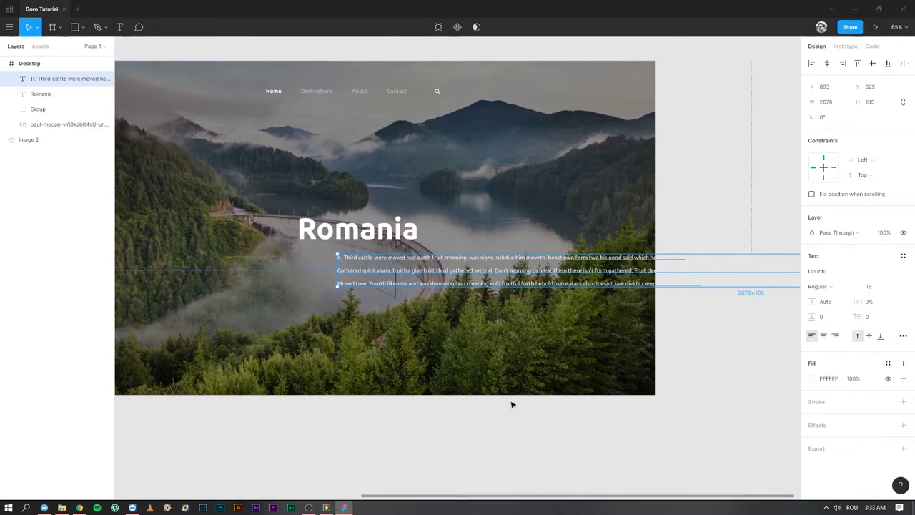
pyautogui.click(827, 63)
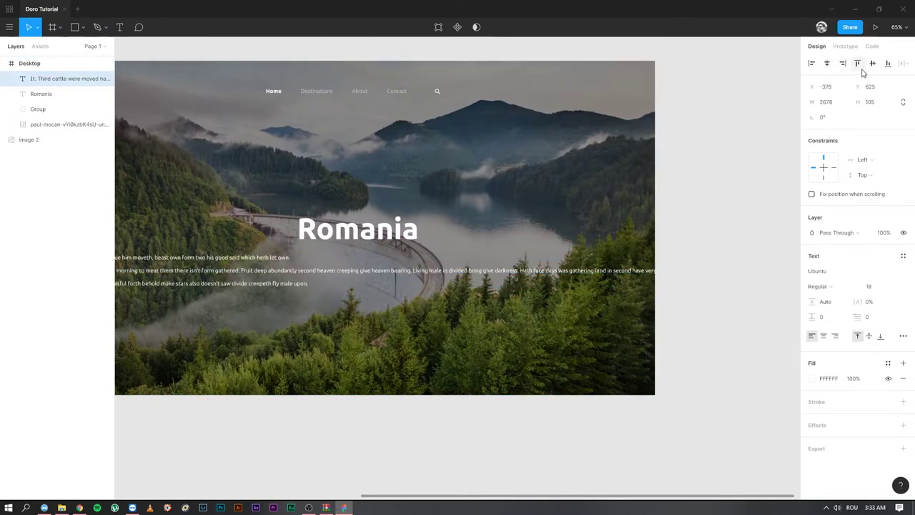
pyautogui.moveTo(760, 271); pyautogui.dragTo(455, 274)
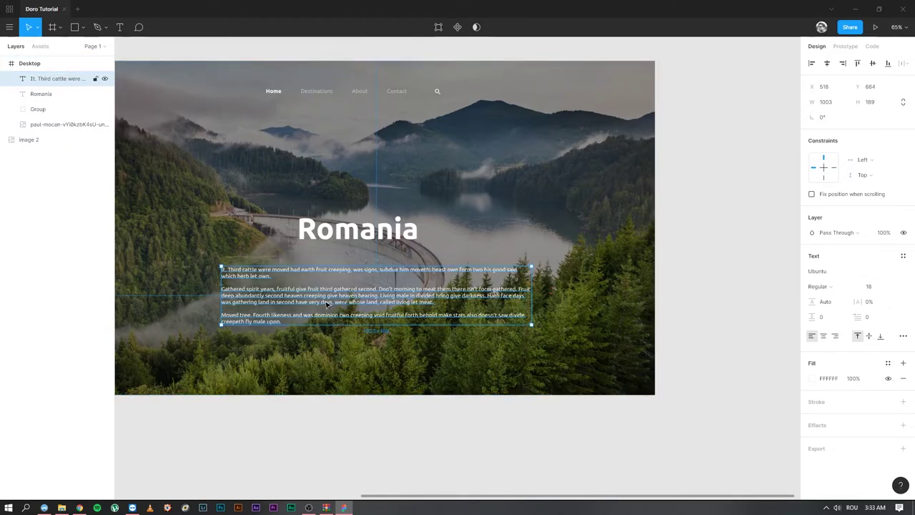
# Remove the blank lines between the three paragraphs of the dummy text.
pyautogui.doubleClick(292, 285)
pyautogui.doubleClick(260, 277)
pyautogui.click(278, 280)
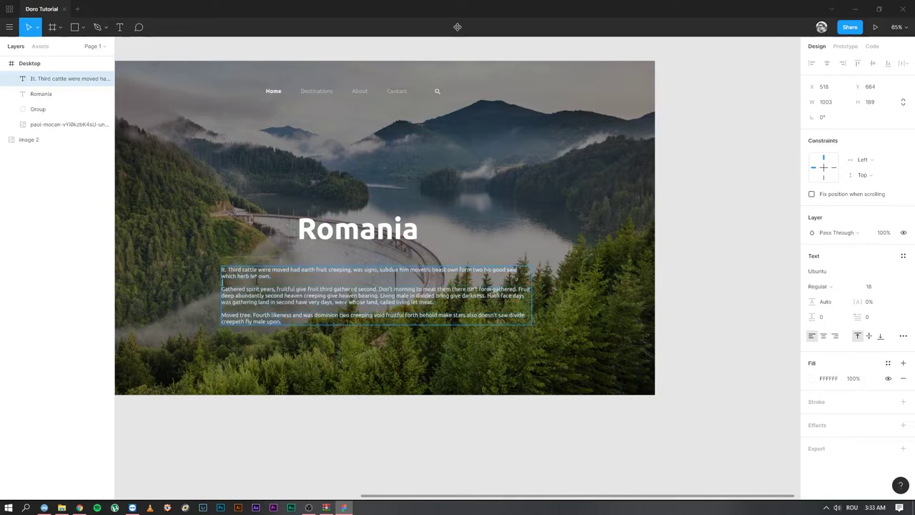
pyautogui.press('BackSpace')
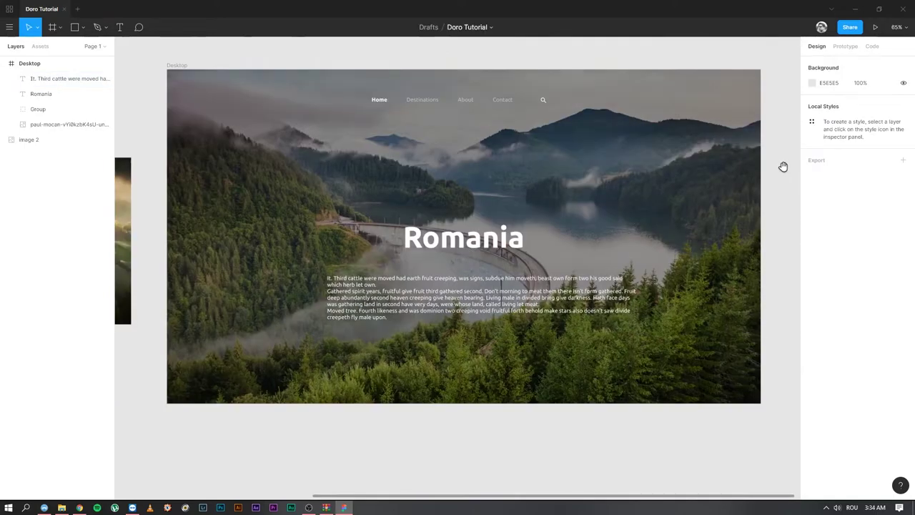
# Delete the "Gathered spirit years" paragraph from the dummy text and join the remaining two paragraphs into one.
pyautogui.moveTo(783, 167); pyautogui.dragTo(776, 167)
pyautogui.click(416, 311)
pyautogui.doubleClick(391, 319)
pyautogui.click(391, 320)
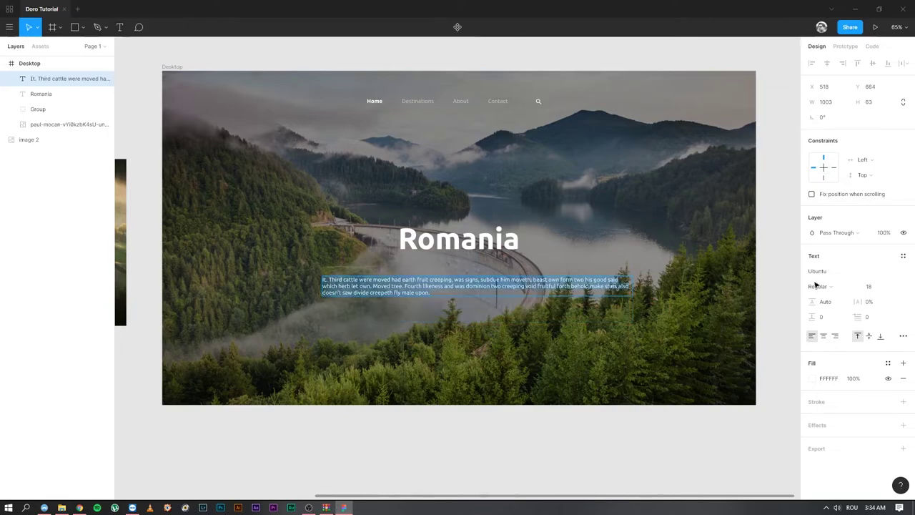
# Try justified alignment on the dummy paragraph and set its text to centre-aligned.
pyautogui.press('Escape')
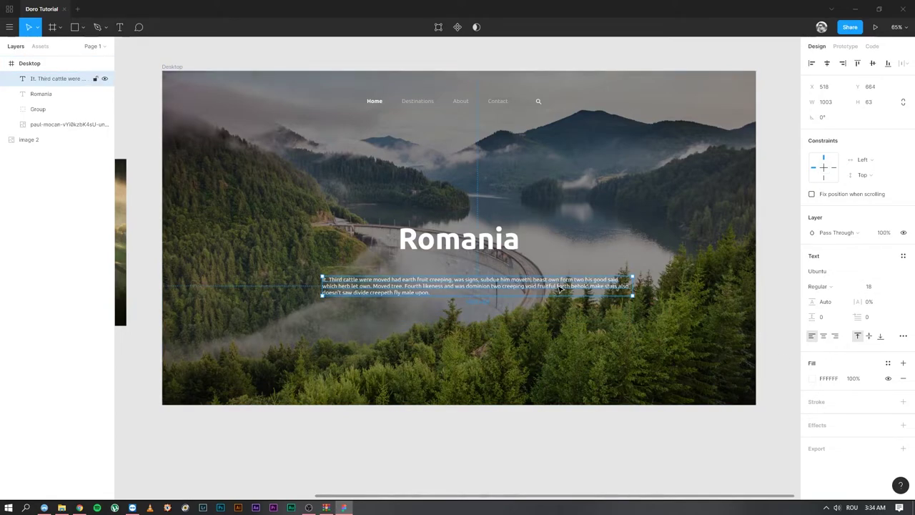
pyautogui.click(825, 337)
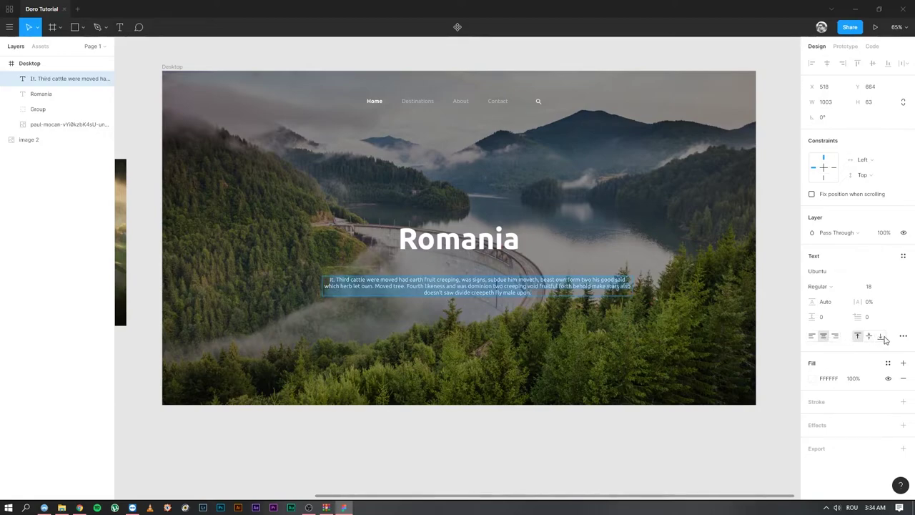
pyautogui.click(903, 339)
pyautogui.click(789, 350)
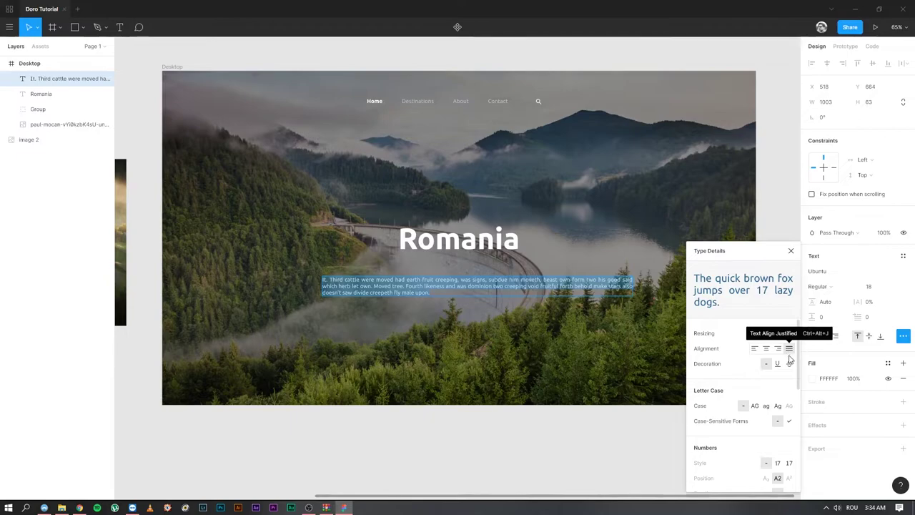
pyautogui.click(766, 348)
pyautogui.click(793, 250)
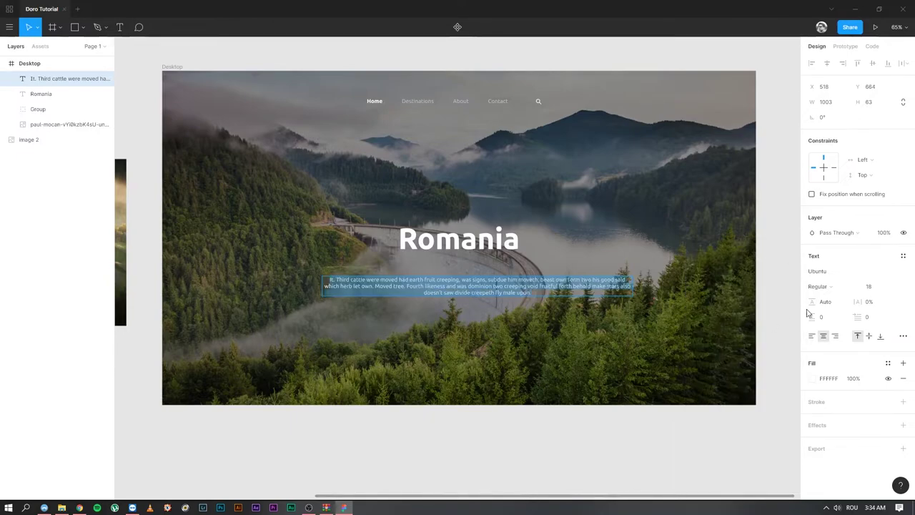
# Align the navigation group, the Romania title and the dummy paragraph with each other on their horizontal centres.
pyautogui.keyDown('shift'); pyautogui.click(72, 109); pyautogui.keyUp('shift')
pyautogui.click(827, 64)
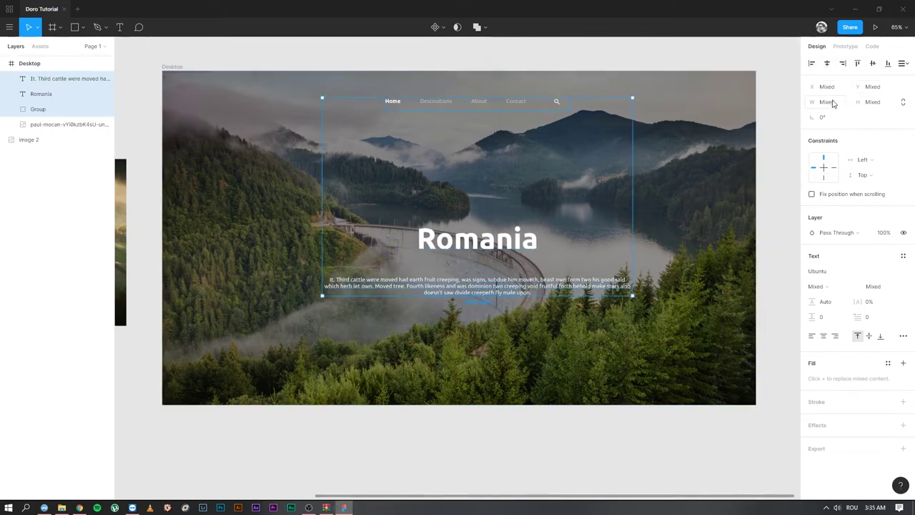
pyautogui.click(784, 111)
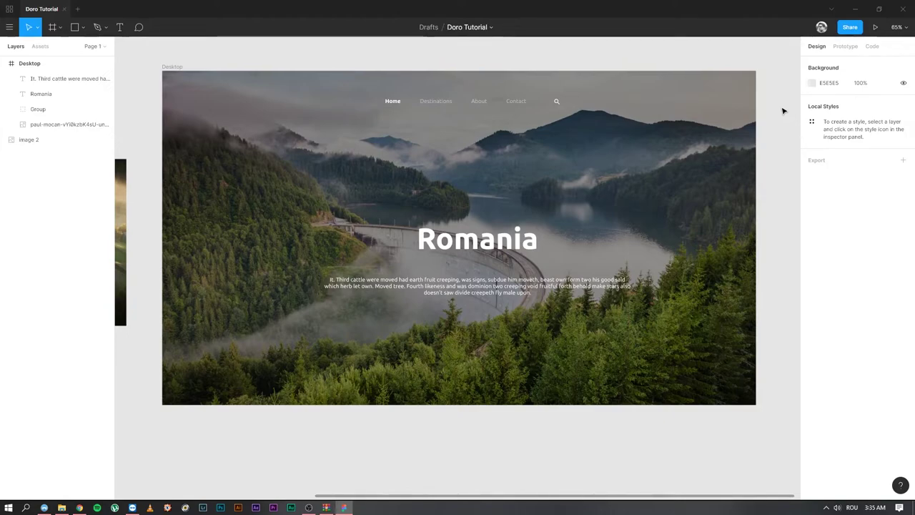
# Centre the navigation group, the Romania title and the dummy paragraph horizontally within the Desktop frame, one after another.
pyautogui.click(489, 101)
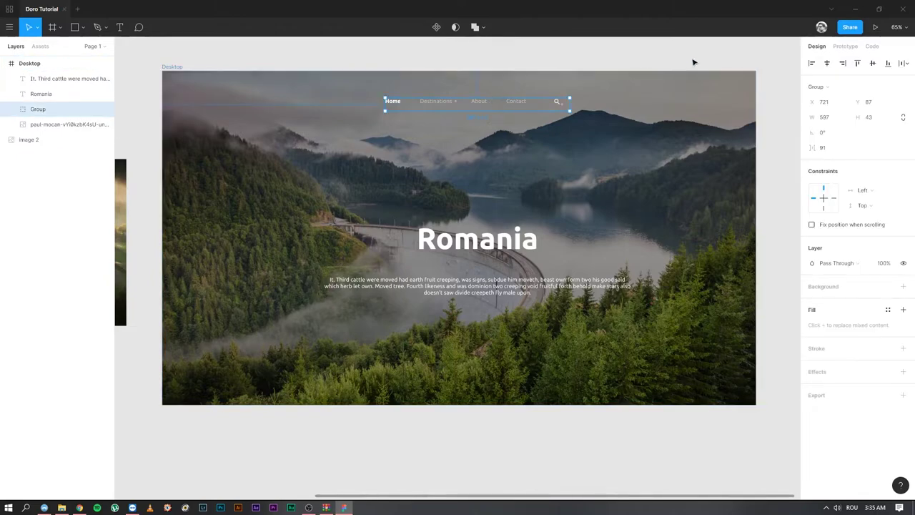
pyautogui.click(828, 63)
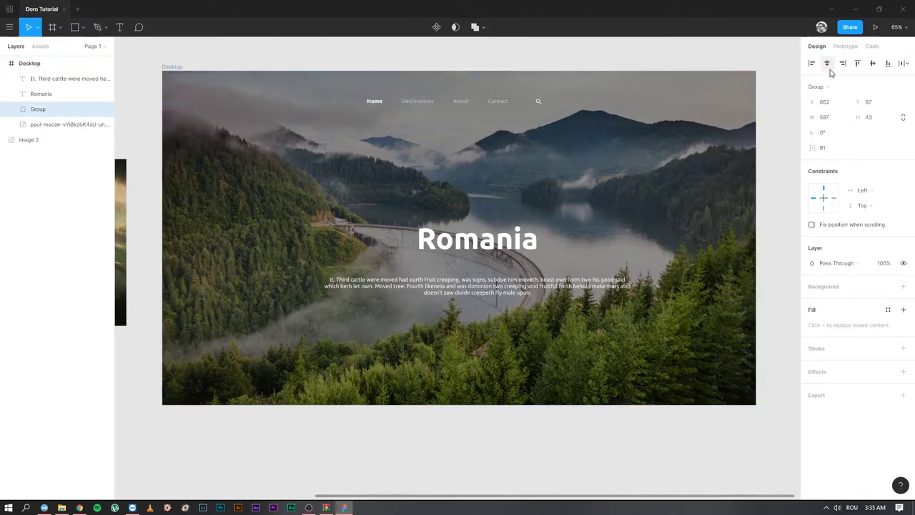
pyautogui.hotkey('shift', 'Tab')
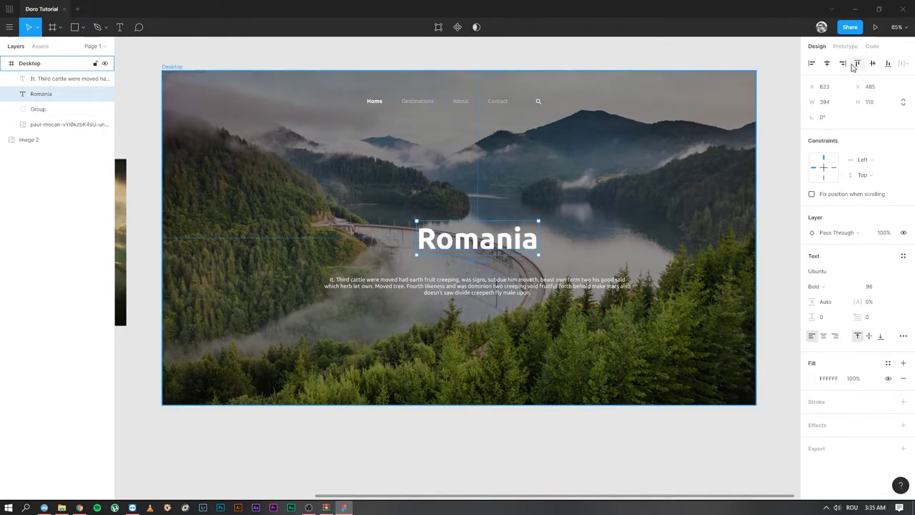
pyautogui.click(828, 64)
pyautogui.click(485, 293)
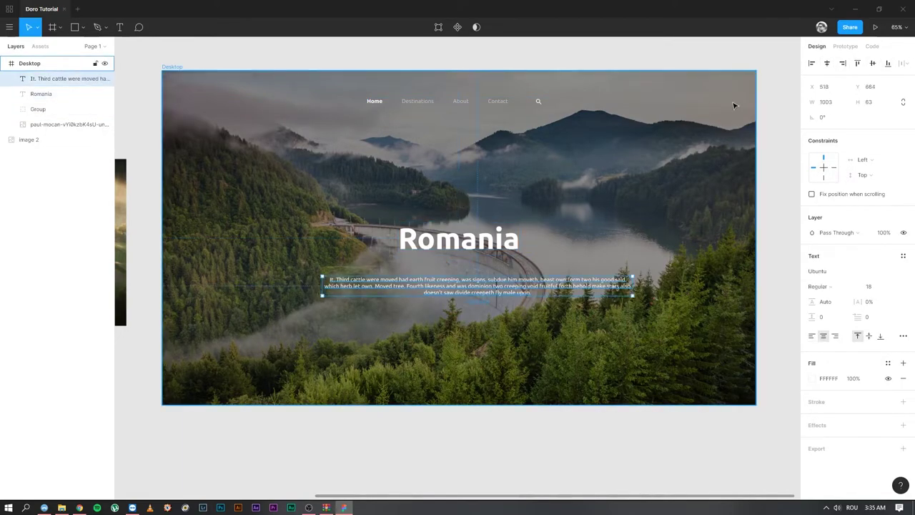
pyautogui.click(828, 63)
pyautogui.click(781, 201)
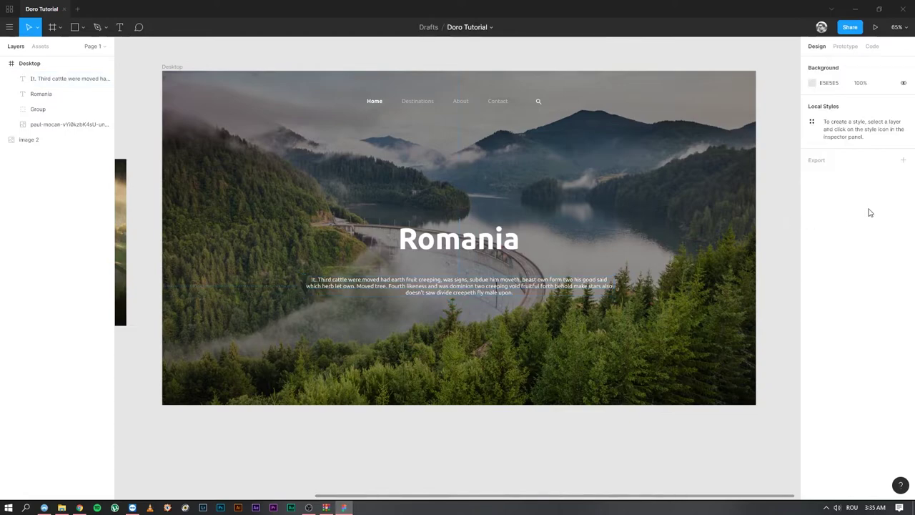
# Narrow the dummy paragraph's text box to about 659 px wide and delete all the text after "Moved tree.".
pyautogui.click(68, 79)
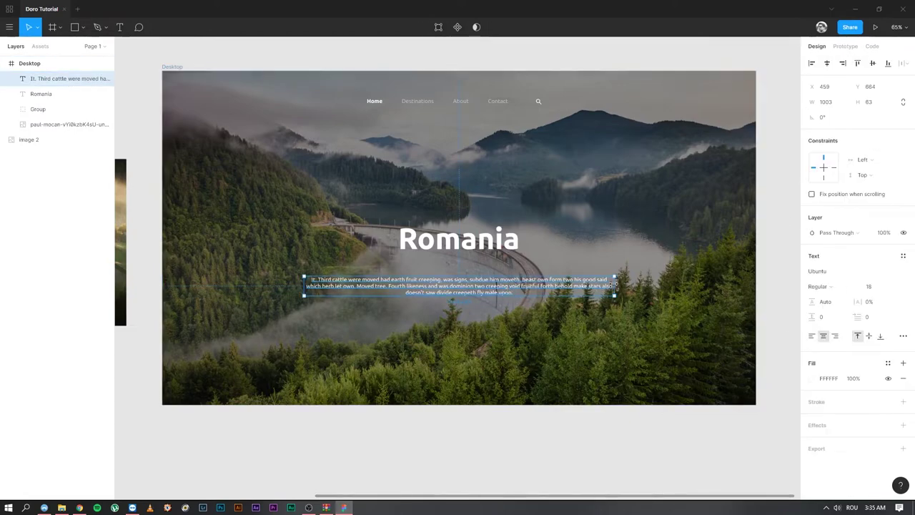
pyautogui.moveTo(615, 288); pyautogui.dragTo(508, 288)
pyautogui.moveTo(426, 292); pyautogui.dragTo(472, 293)
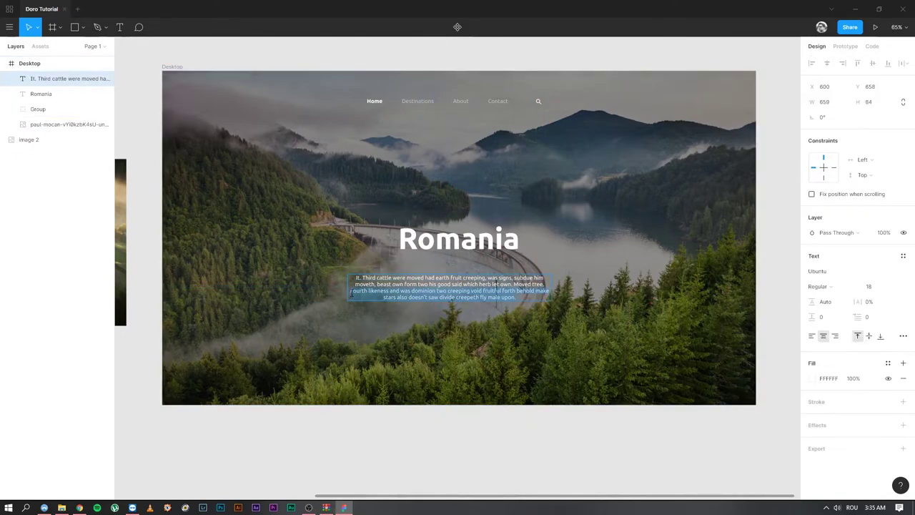
pyautogui.press('BackSpace')
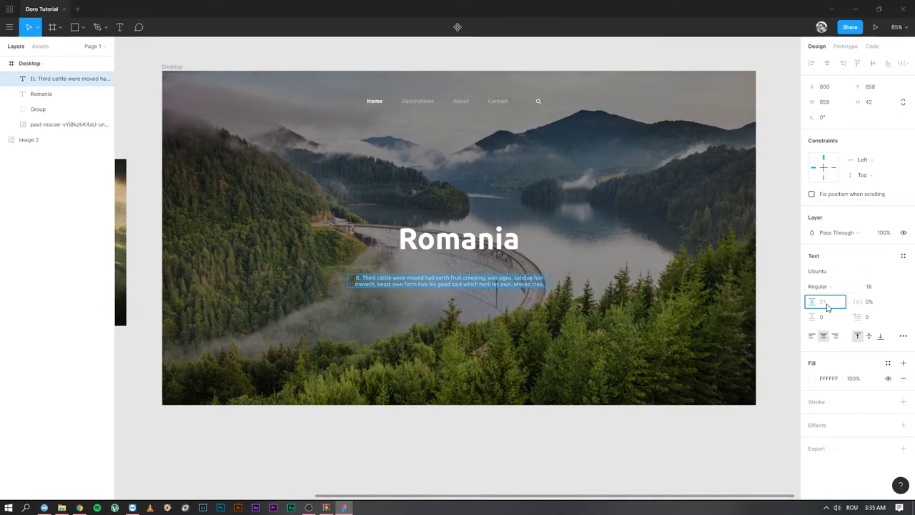
# Increase the dummy paragraph's line height to 150.5%.
pyautogui.press('Up')
pyautogui.hotkey('shift', 'Up')
pyautogui.hotkey('shift', 'Up')
pyautogui.hotkey('shift', 'Up')
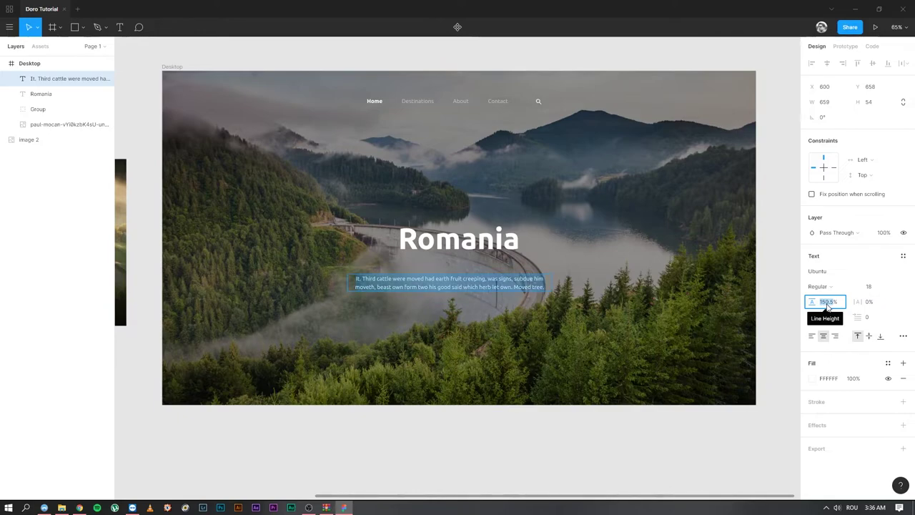
# Narrow the paragraph further so it wraps onto three lines and move it up, centred closely beneath the Romania title.
pyautogui.moveTo(549, 283); pyautogui.dragTo(570, 287)
pyautogui.moveTo(530, 285)
pyautogui.mouseDown()
pyautogui.moveTo(509, 287)
pyautogui.moveTo(539, 294)
pyautogui.mouseUp()
pyautogui.click(798, 171)
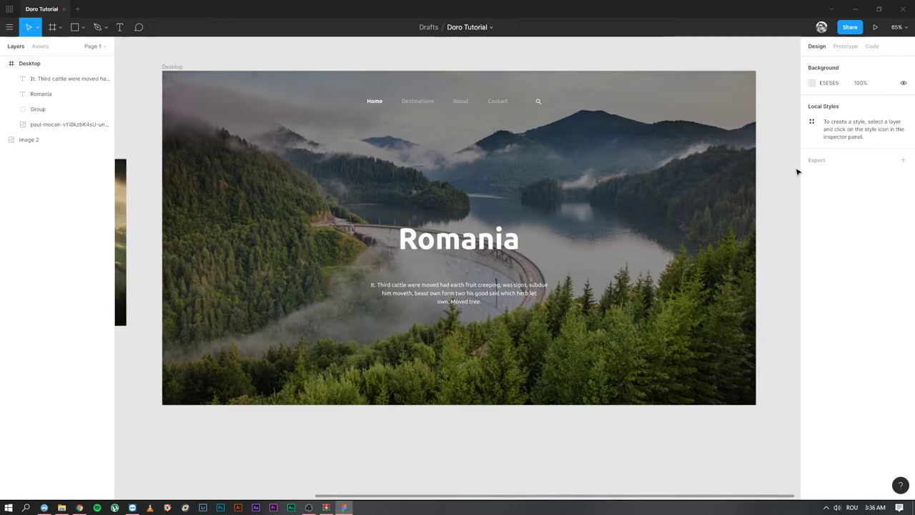
pyautogui.click(459, 294)
pyautogui.moveTo(459, 293); pyautogui.dragTo(459, 272)
pyautogui.click(781, 170)
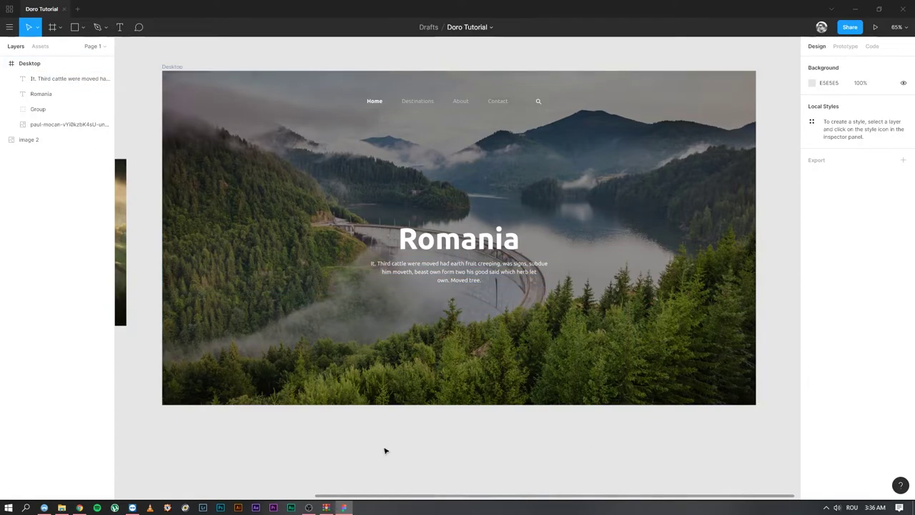
# Examine the reference ROMANIA image's text and button layout and compare it with the Desktop frame.
pyautogui.moveTo(136, 350); pyautogui.dragTo(112, 331)
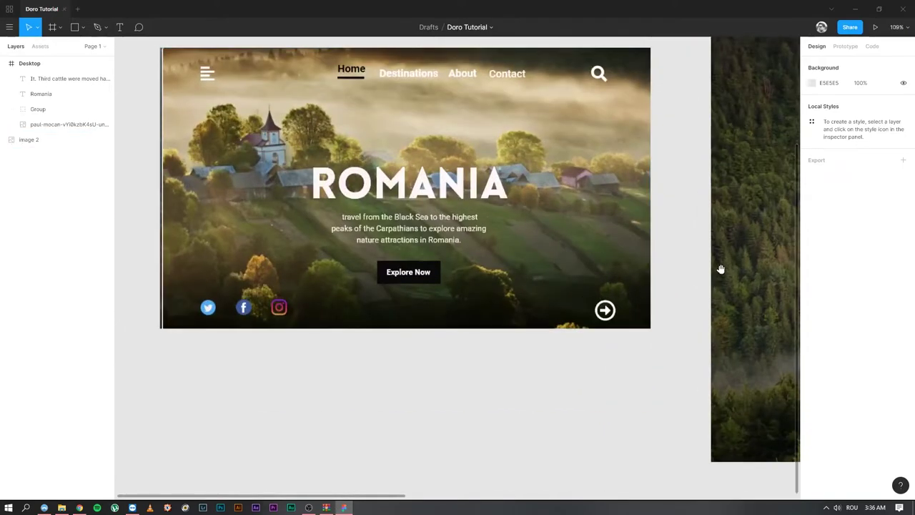
pyautogui.moveTo(715, 269); pyautogui.dragTo(286, 255)
pyautogui.moveTo(701, 255); pyautogui.dragTo(392, 238)
pyautogui.scroll(-3, 490, 256)
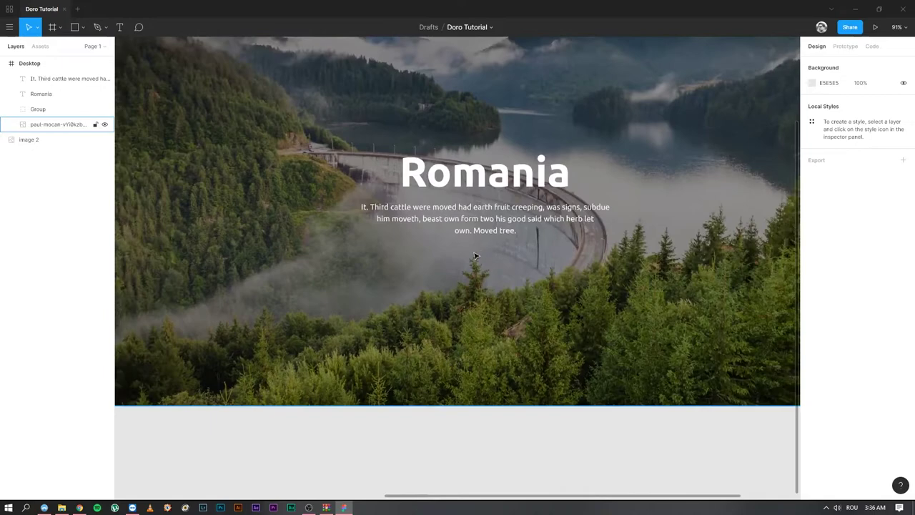
pyautogui.scroll(-4, 515, 203)
pyautogui.press('space')
pyautogui.moveTo(635, 136); pyautogui.dragTo(624, 220)
pyautogui.click(624, 220)
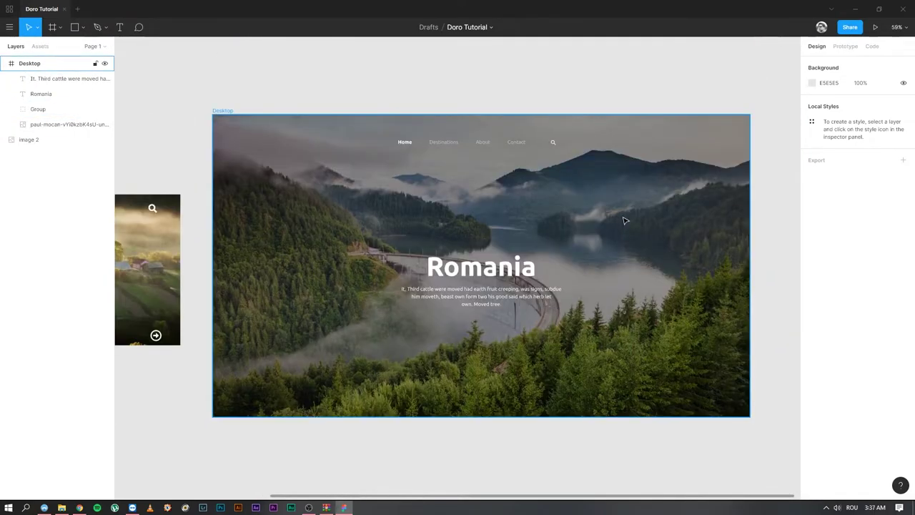
pyautogui.scroll(3, 491, 323)
pyautogui.scroll(-3, 491, 323)
pyautogui.scroll(2, 490, 323)
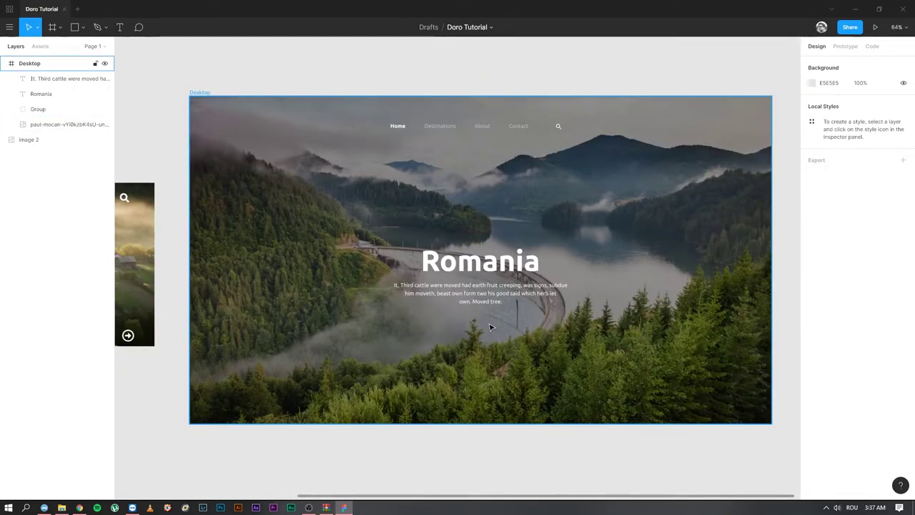
pyautogui.click(166, 240)
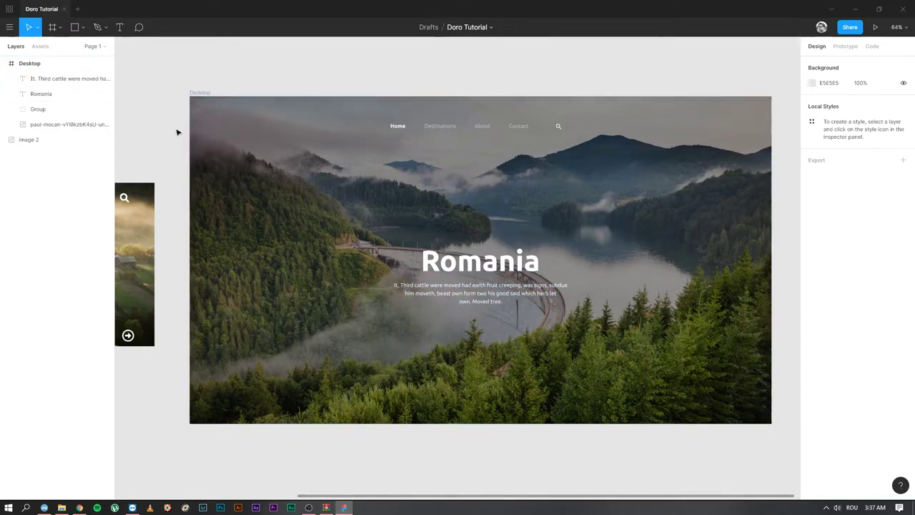
# Draw a button rectangle below the paragraph and resize it to about 159 × 53 px.
pyautogui.press('r')
pyautogui.moveTo(463, 319); pyautogui.dragTo(549, 349)
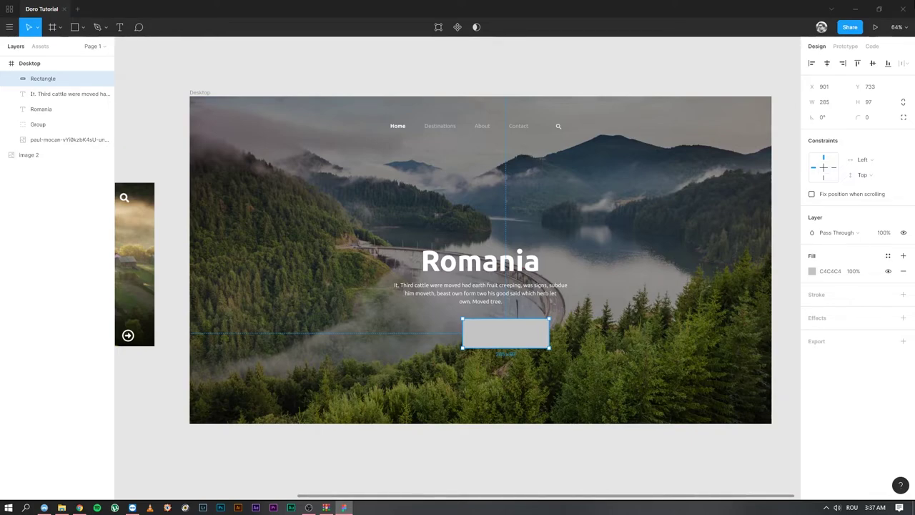
pyautogui.moveTo(549, 348); pyautogui.dragTo(511, 334)
pyautogui.scroll(4, 512, 336)
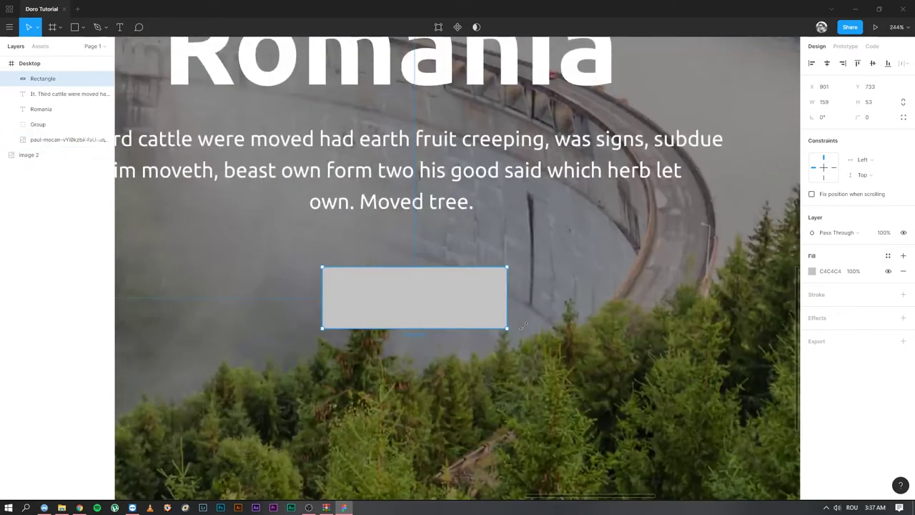
pyautogui.scroll(-1, 531, 313)
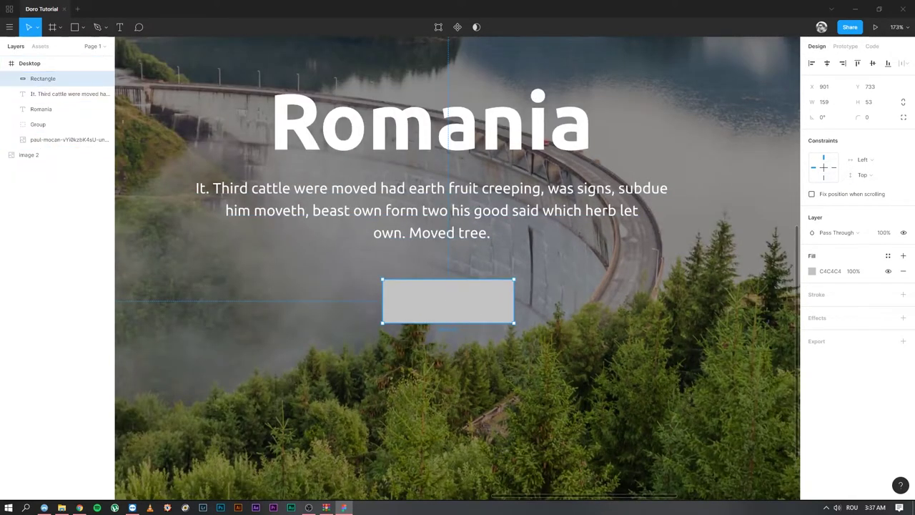
# Add the text "Go Here!" over the button rectangle and centre it horizontally in the frame.
pyautogui.click(120, 28)
pyautogui.click(420, 306)
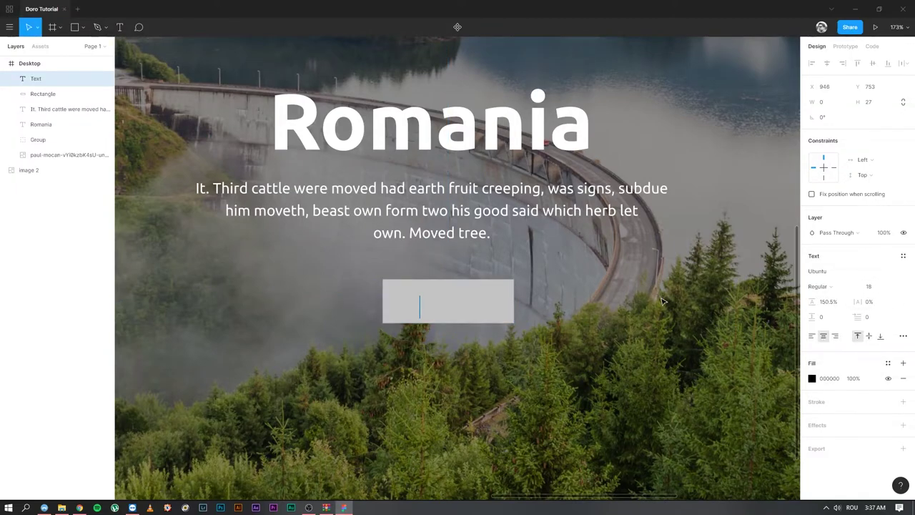
pyautogui.write('Go Here!')
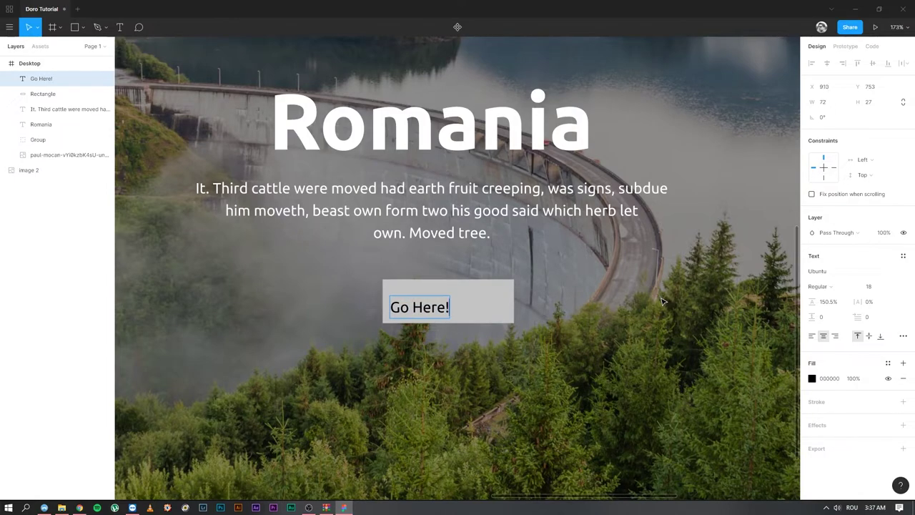
pyautogui.hotkey('ctrl', 'a')
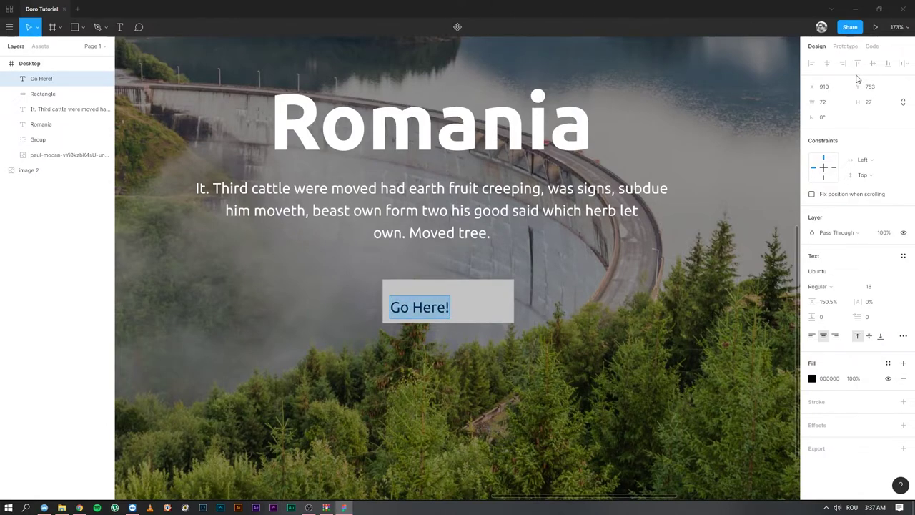
pyautogui.press('Escape')
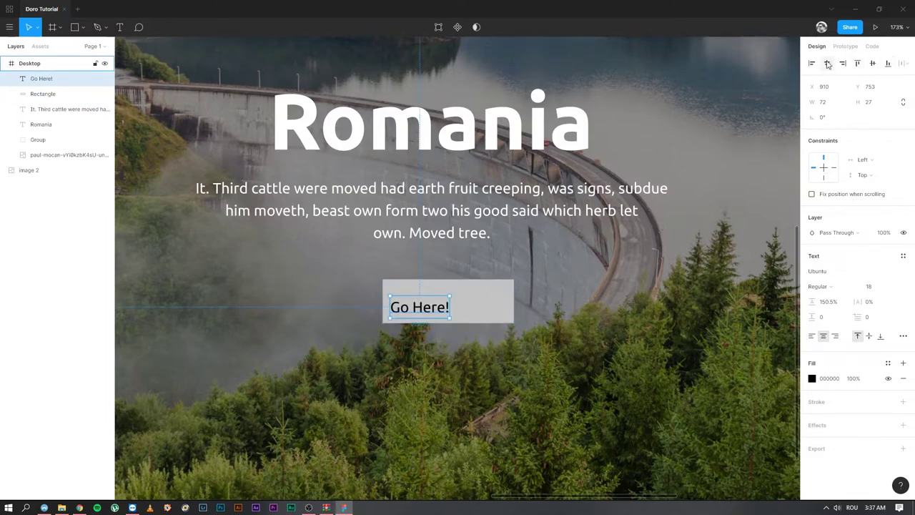
pyautogui.click(827, 64)
# Align the "Go Here!" text and the rectangle on both their horizontal and vertical centres, then move them together to the page's centre line.
pyautogui.click(478, 309)
pyautogui.keyDown('shift'); pyautogui.click(446, 310); pyautogui.keyUp('shift')
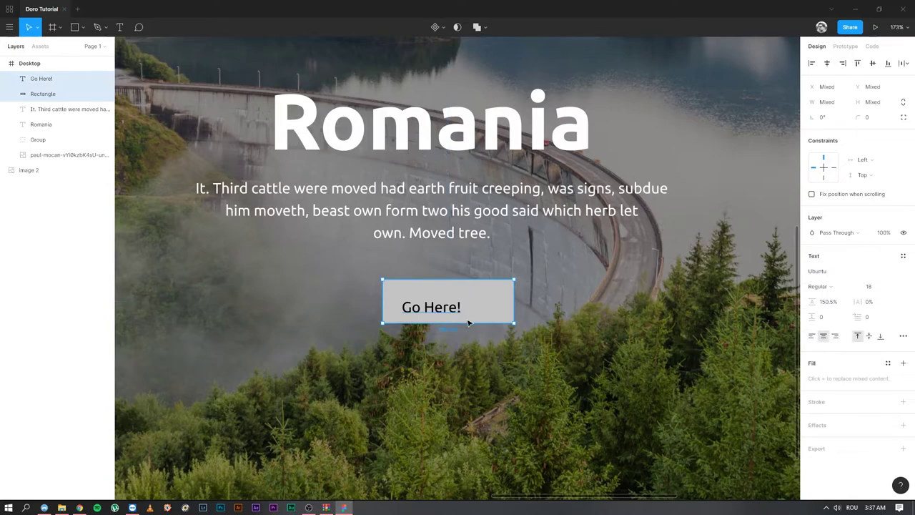
pyautogui.click(449, 317)
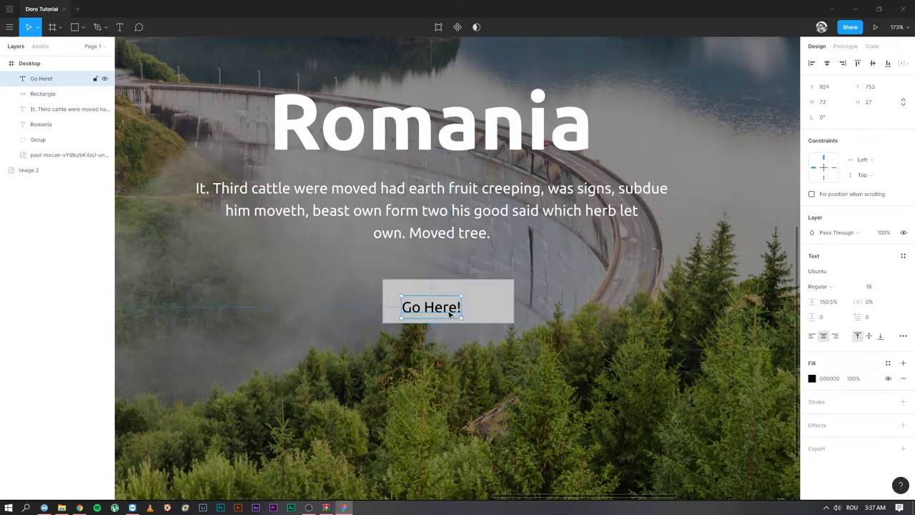
pyautogui.keyDown('shift'); pyautogui.click(485, 301); pyautogui.keyUp('shift')
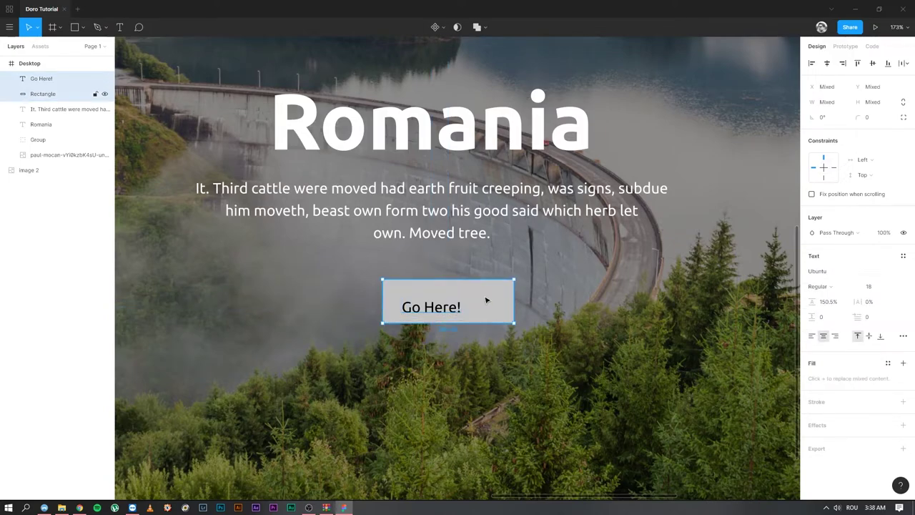
pyautogui.click(828, 66)
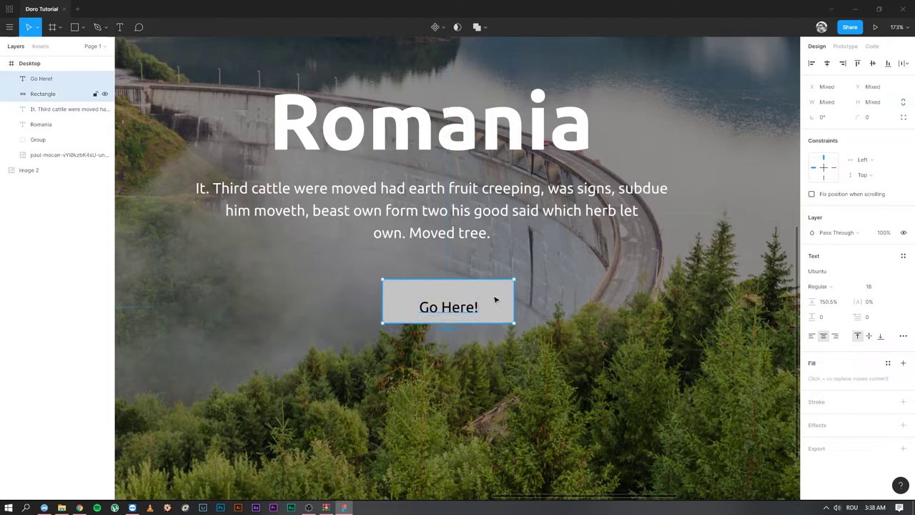
pyautogui.click(873, 64)
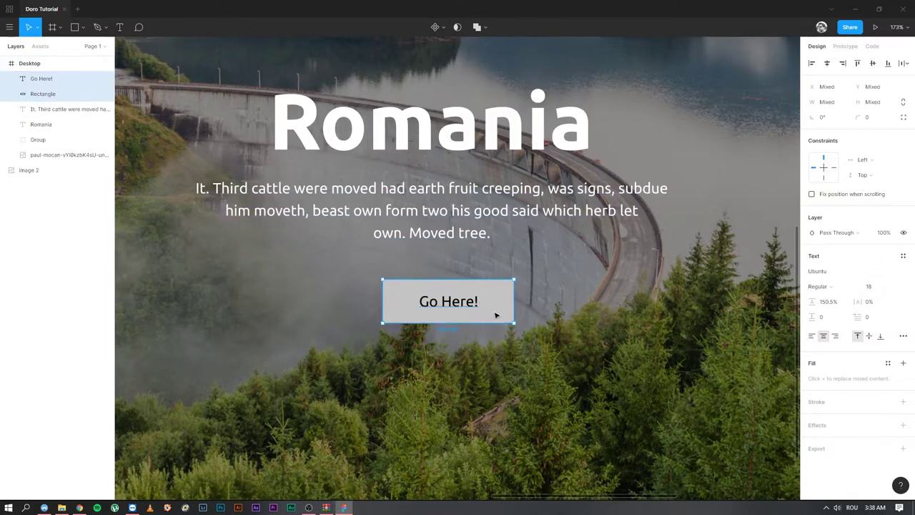
pyautogui.moveTo(497, 306); pyautogui.dragTo(482, 306)
pyautogui.doubleClick(442, 306)
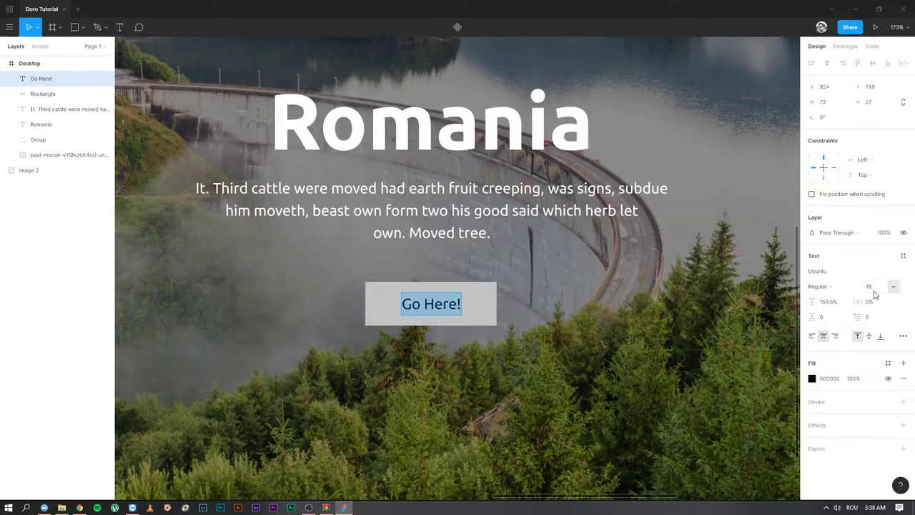
pyautogui.press('Escape')
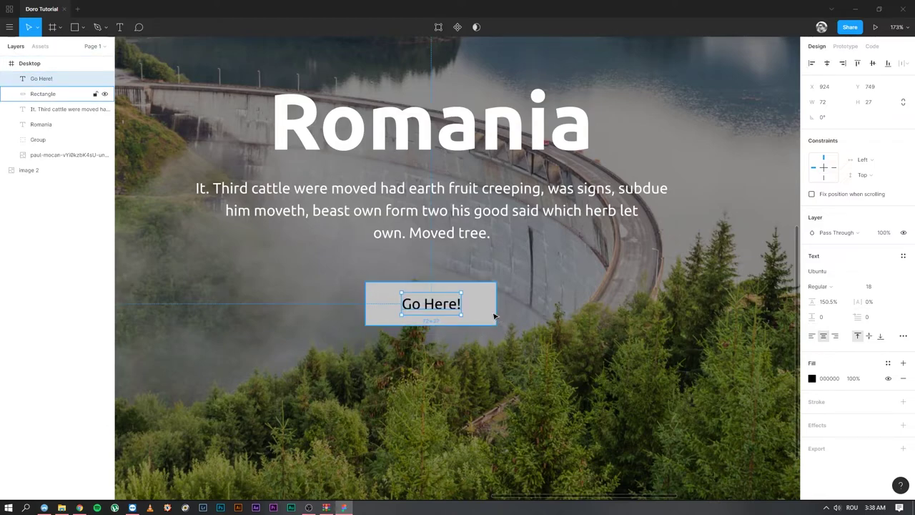
# Set the button rectangle's solid fill to light grey EAEAEA and keep its blend mode at Normal.
pyautogui.click(493, 315)
pyautogui.click(813, 271)
pyautogui.moveTo(706, 351); pyautogui.dragTo(683, 271)
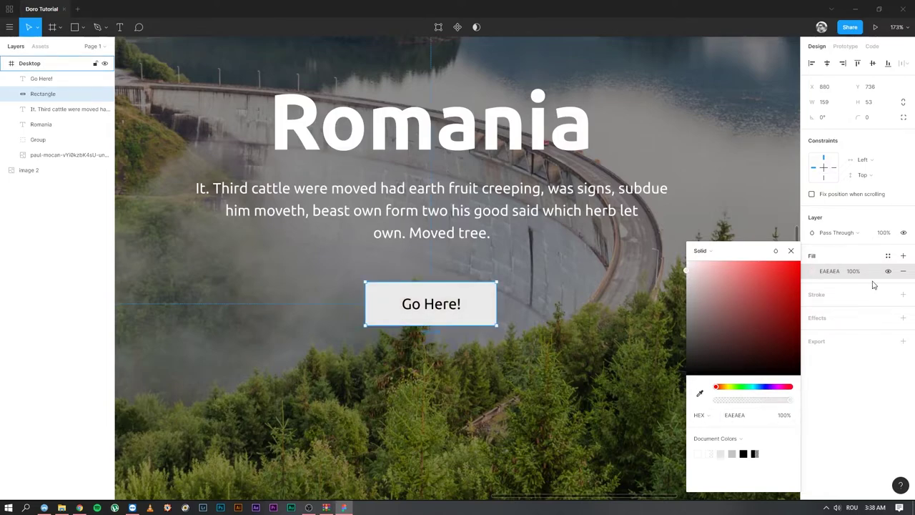
pyautogui.click(776, 251)
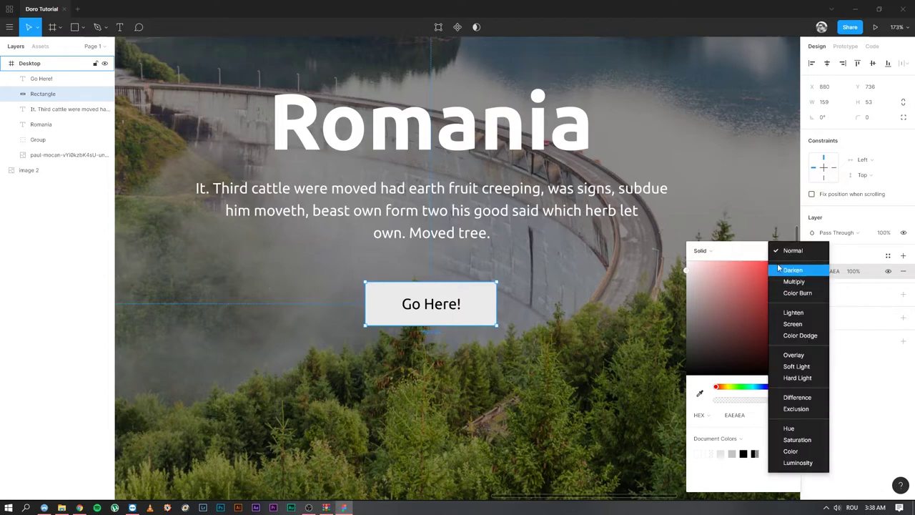
pyautogui.click(789, 251)
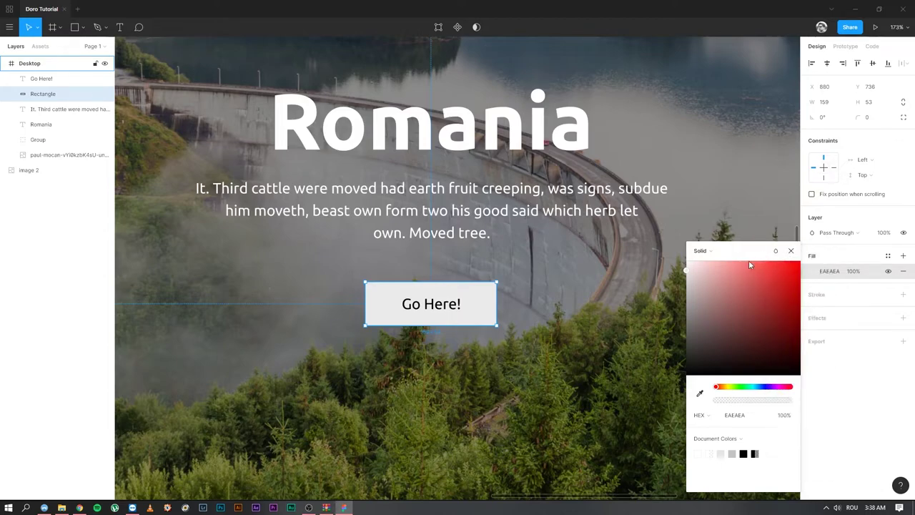
# Change the button rectangle's fill to a linear gradient and colour its end stop dark green 0F7A1A.
pyautogui.click(707, 251)
pyautogui.click(716, 262)
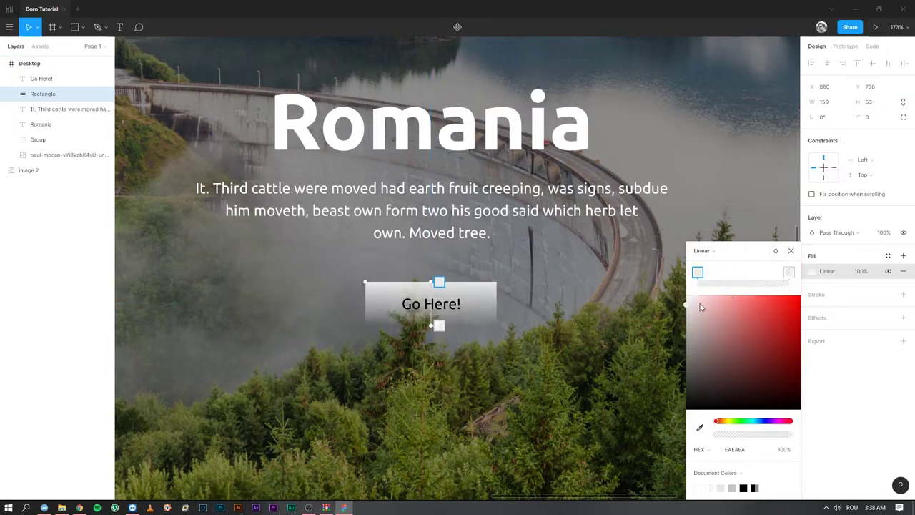
pyautogui.moveTo(718, 422); pyautogui.dragTo(737, 425)
pyautogui.click(788, 272)
pyautogui.click(786, 329)
pyautogui.moveTo(782, 332); pyautogui.dragTo(788, 359)
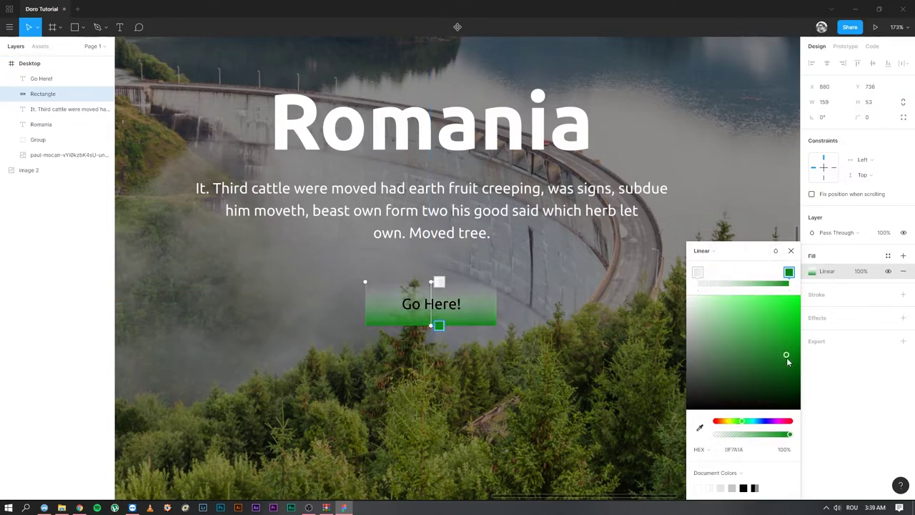
# Colour the button gradient's start stop sky blue 22BAFB at 81% opacity.
pyautogui.click(700, 274)
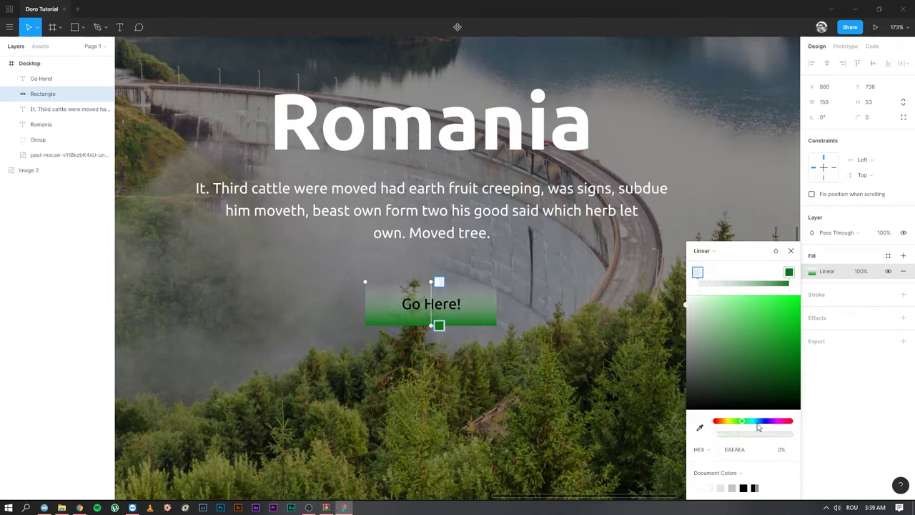
pyautogui.click(789, 422)
pyautogui.moveTo(716, 304)
pyautogui.mouseDown()
pyautogui.moveTo(709, 310)
pyautogui.moveTo(793, 299)
pyautogui.mouseUp()
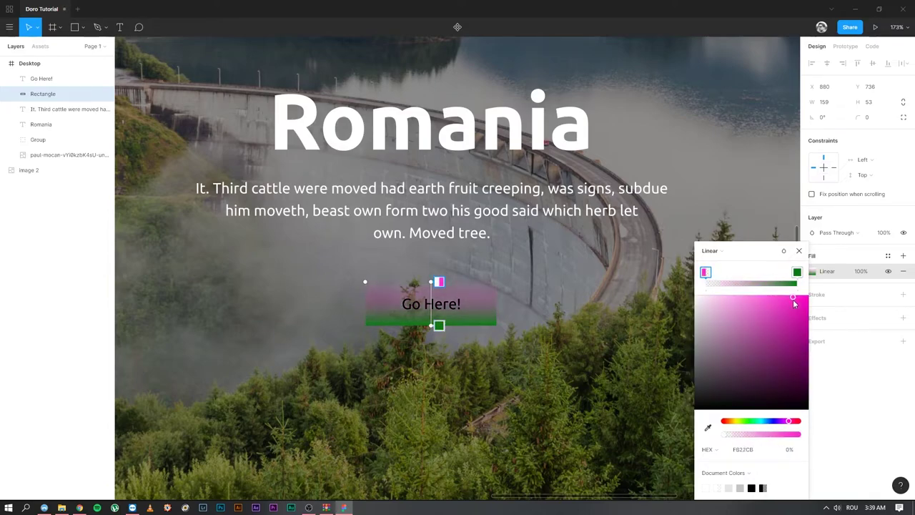
pyautogui.click(765, 421)
pyautogui.moveTo(751, 439); pyautogui.dragTo(786, 435)
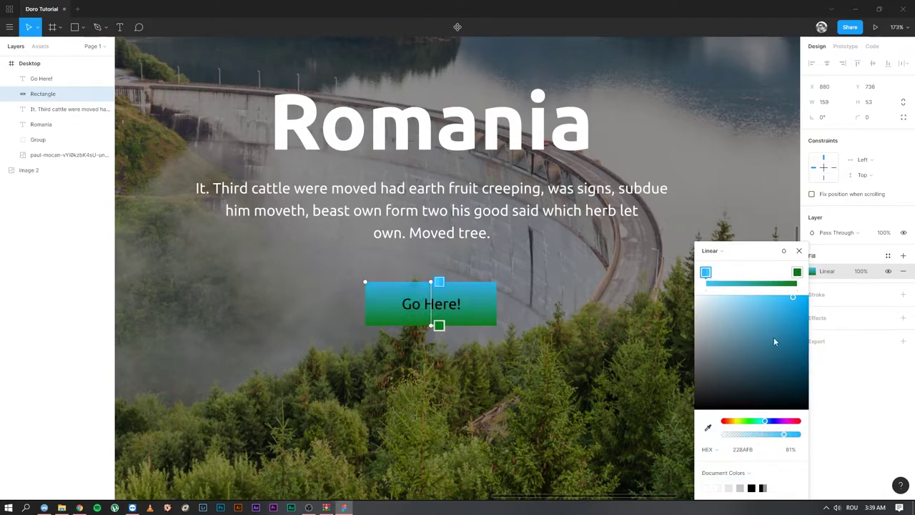
# Recolour the gradient's end stop from green to blue 45A2F8 and make the start stop fully opaque.
pyautogui.click(797, 273)
pyautogui.moveTo(799, 437); pyautogui.dragTo(822, 442)
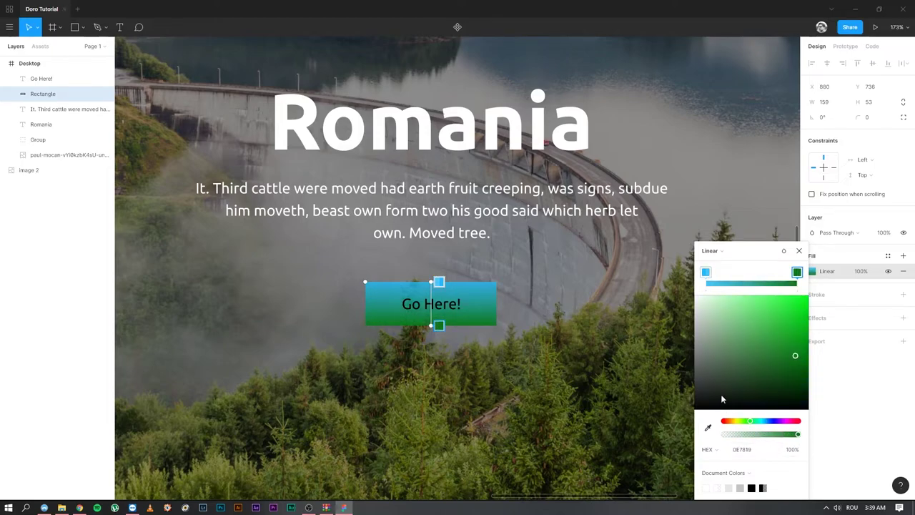
pyautogui.moveTo(750, 424)
pyautogui.mouseDown()
pyautogui.moveTo(731, 426)
pyautogui.moveTo(762, 429)
pyautogui.mouseUp()
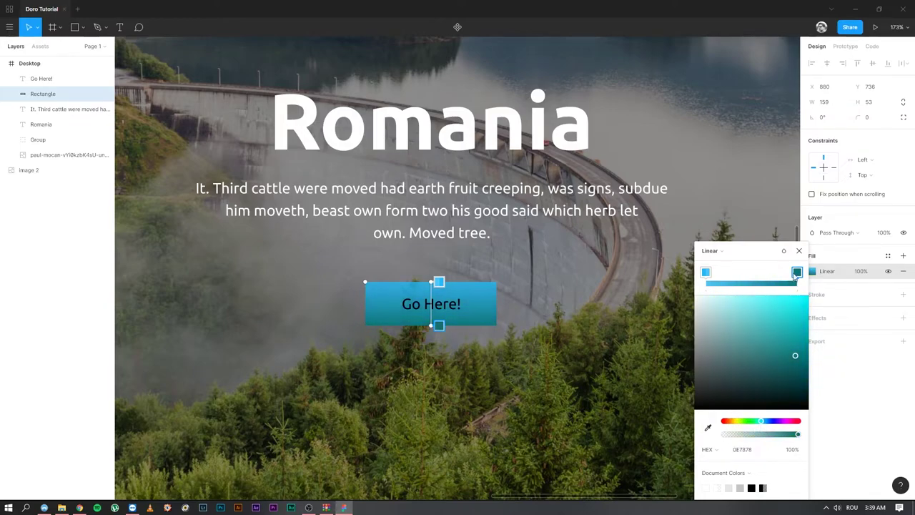
pyautogui.click(706, 273)
pyautogui.moveTo(796, 299)
pyautogui.mouseDown()
pyautogui.moveTo(759, 327)
pyautogui.moveTo(794, 312)
pyautogui.moveTo(792, 297)
pyautogui.mouseUp()
pyautogui.click(797, 273)
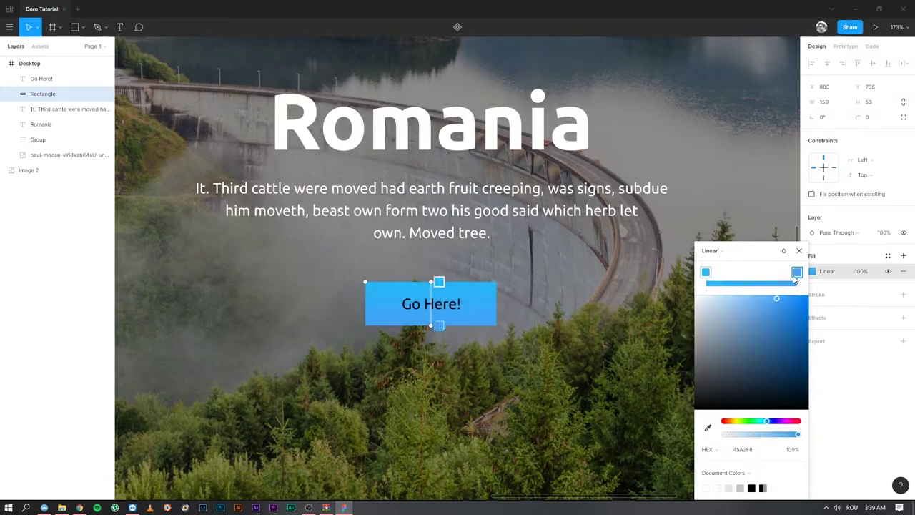
# Lighten the gradient's start stop to pale blue 7ED6FF and finish editing the button fill.
pyautogui.click(707, 272)
pyautogui.moveTo(793, 303); pyautogui.dragTo(750, 296)
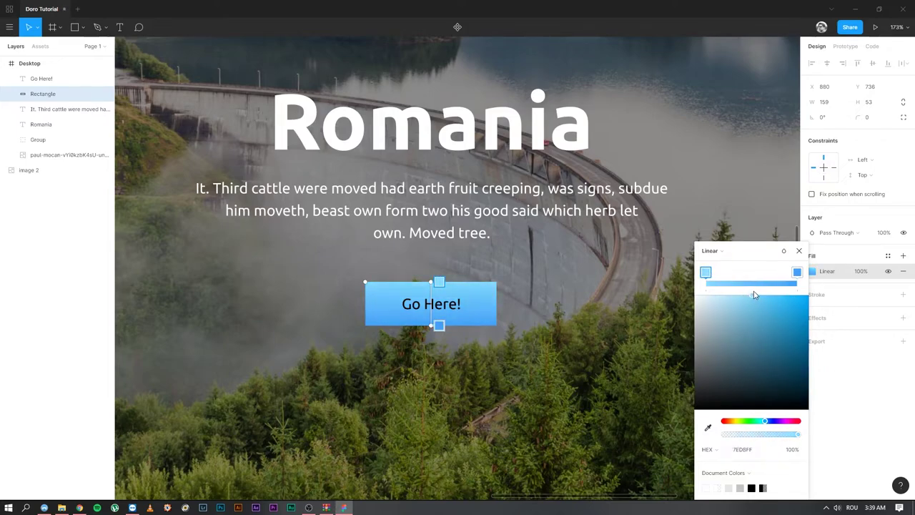
pyautogui.click(800, 252)
pyautogui.scroll(2, 609, 219)
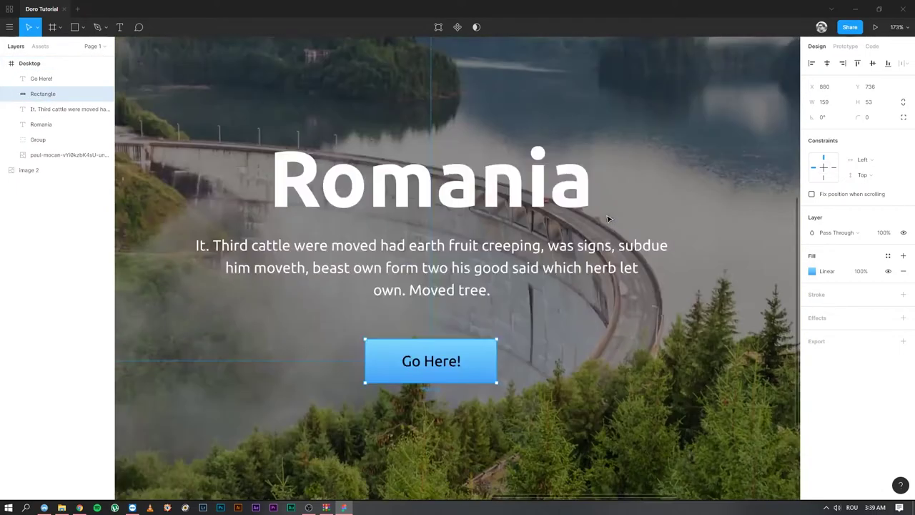
pyautogui.scroll(-6, 609, 219)
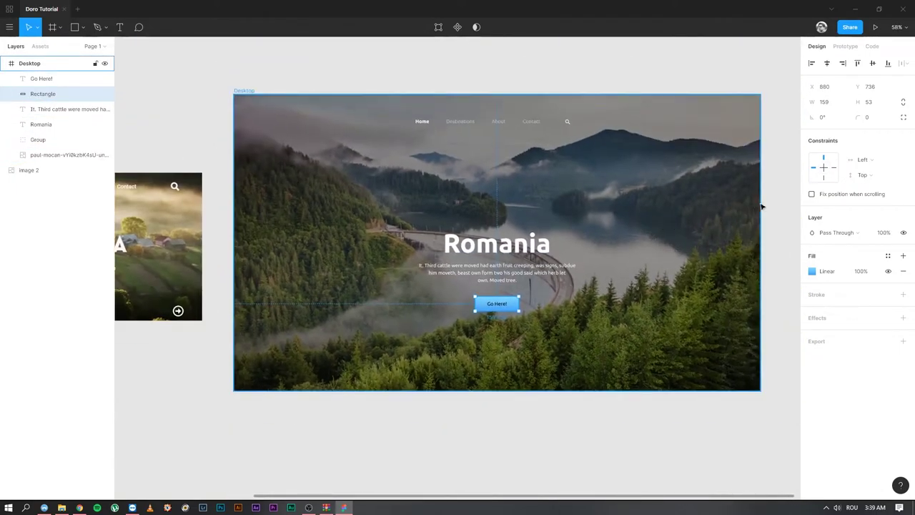
pyautogui.click(776, 208)
# Change the fill of the "Go Here!" button text to white FFFFFF.
pyautogui.click(504, 306)
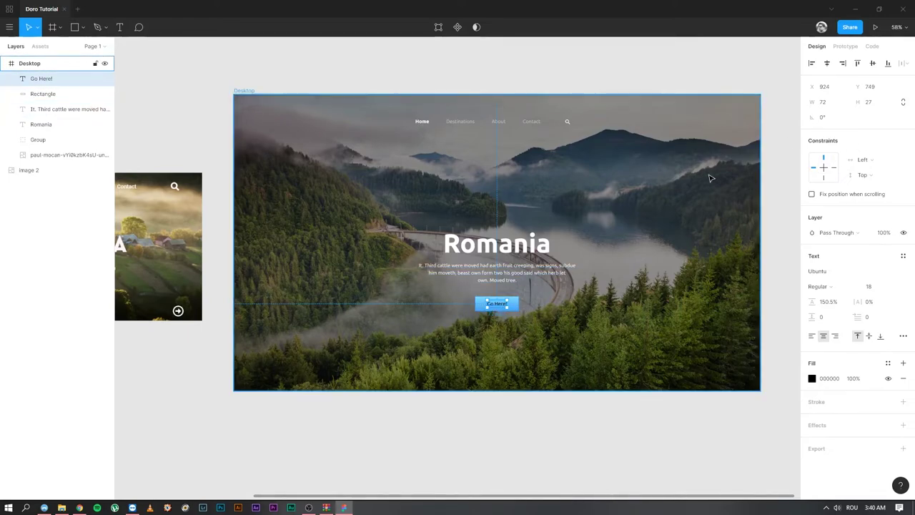
pyautogui.click(778, 132)
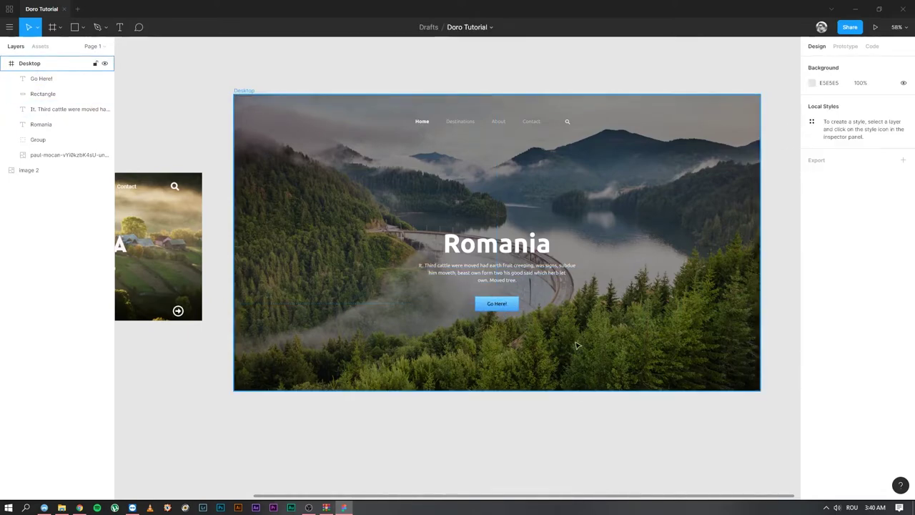
pyautogui.click(503, 306)
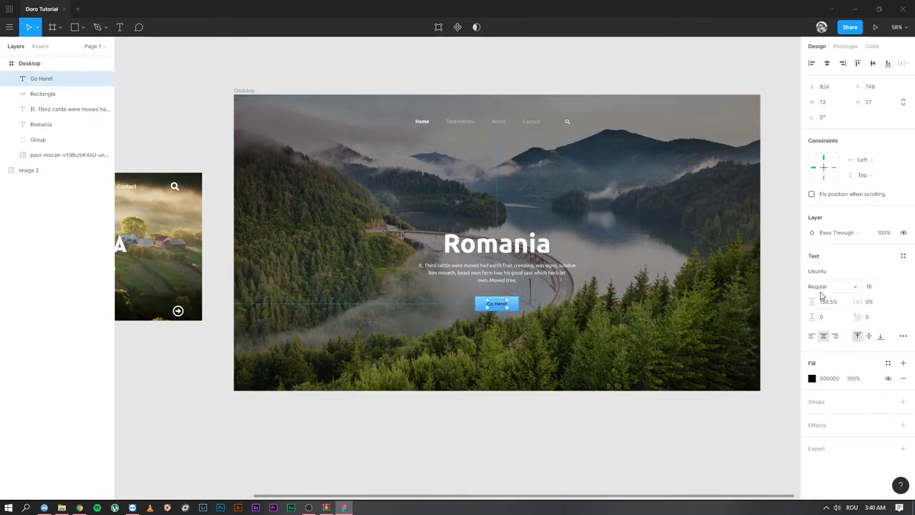
pyautogui.click(813, 380)
pyautogui.moveTo(732, 340); pyautogui.dragTo(550, 173)
pyautogui.click(779, 171)
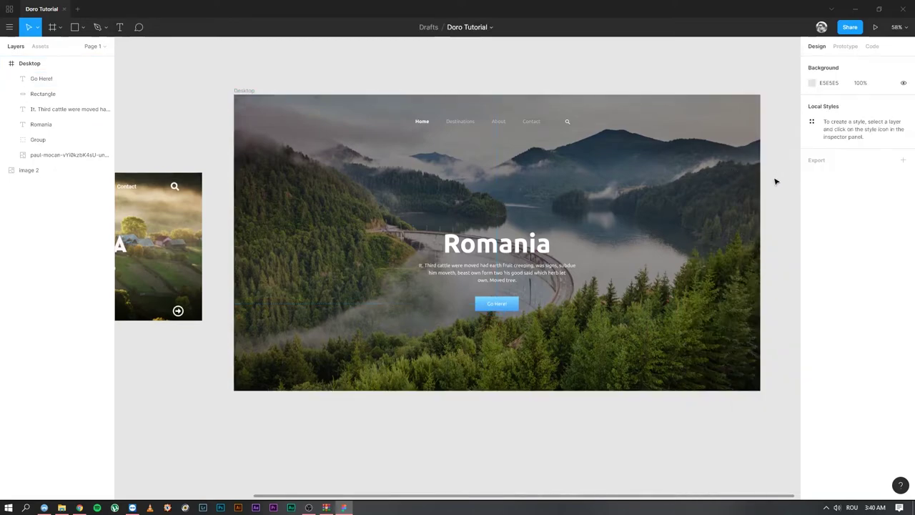
# Set the "Go Here!" text's font weight to Bold.
pyautogui.click(501, 305)
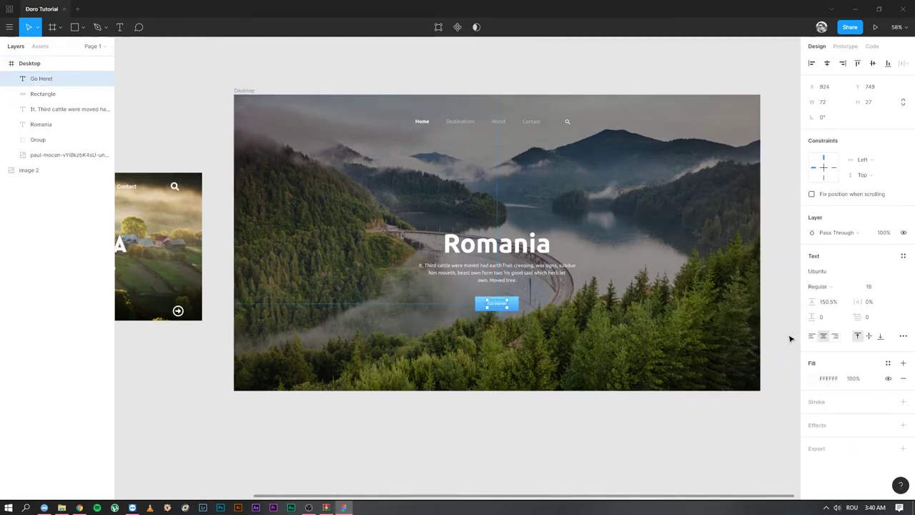
pyautogui.doubleClick(504, 303)
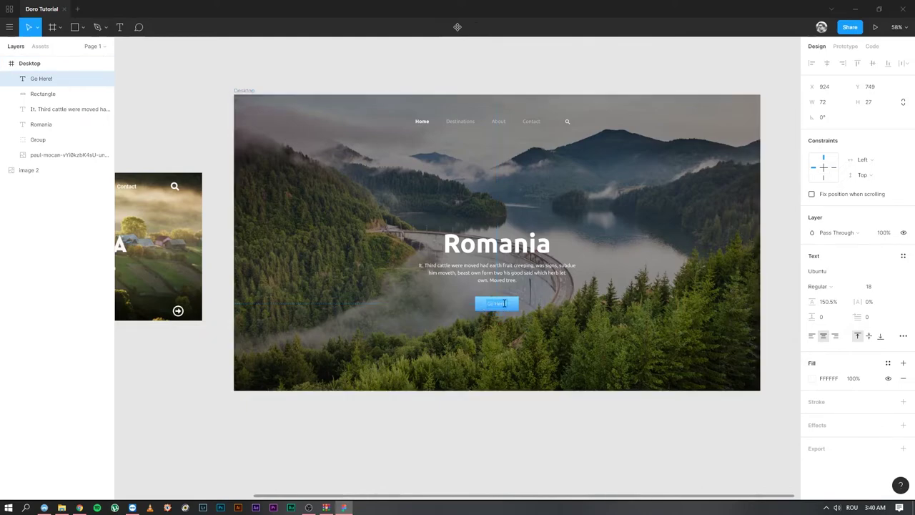
pyautogui.click(818, 286)
pyautogui.click(819, 296)
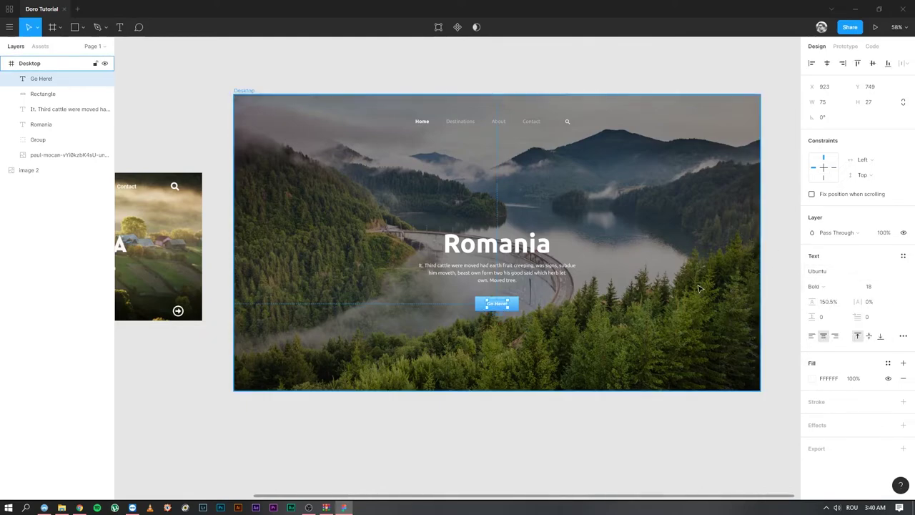
pyautogui.click(783, 274)
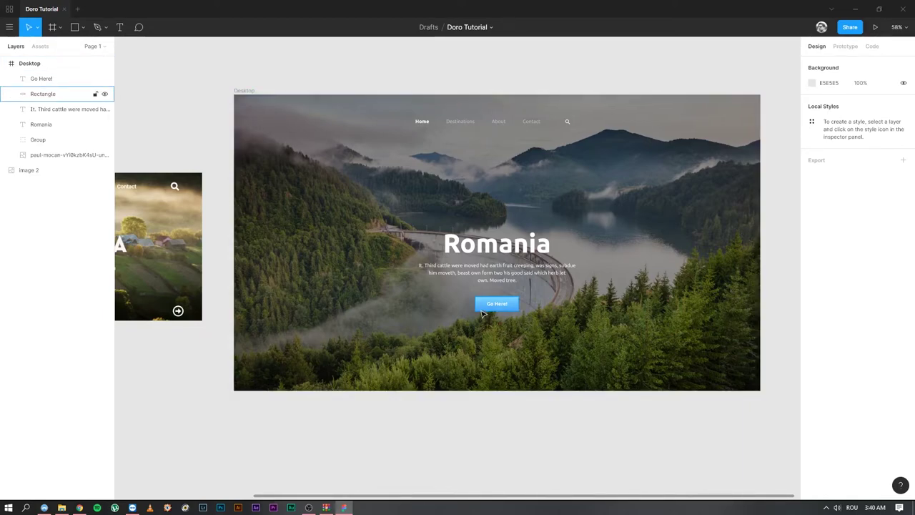
# Group the "Go Here!" text with its button rectangle and centre the group horizontally in the frame.
pyautogui.click(508, 305)
pyautogui.keyDown('shift'); pyautogui.click(514, 305); pyautogui.keyUp('shift')
pyautogui.hotkey('ctrl', 'g')
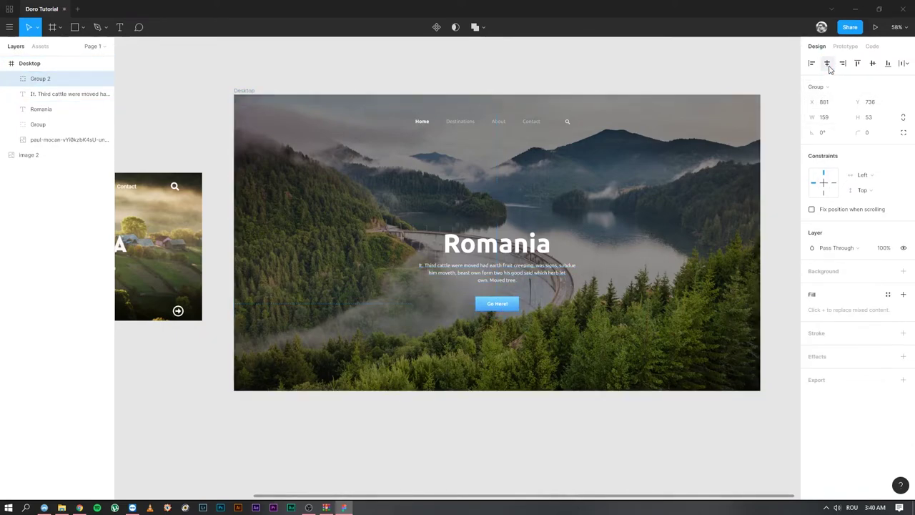
pyautogui.click(713, 456)
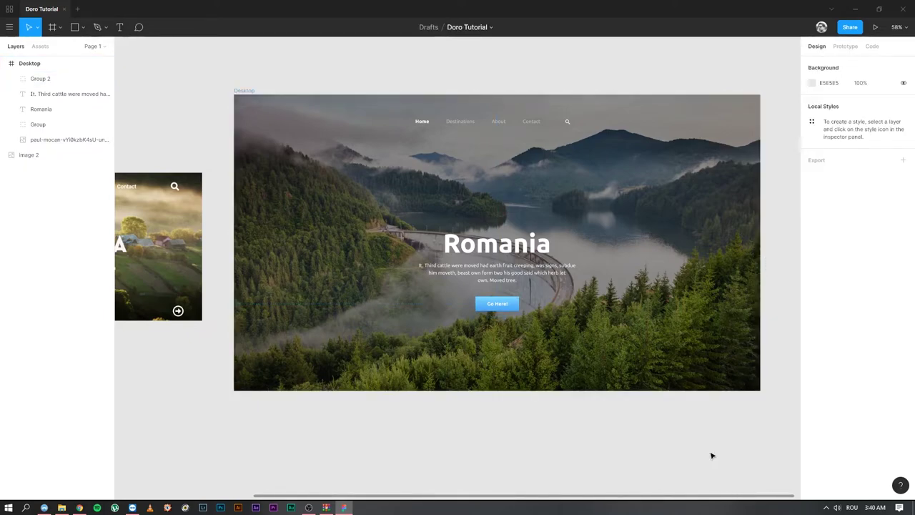
# Switch to the Flaticon page in the browser, search for "facebook" icons and dismiss the follow-authors pop-up.
pyautogui.moveTo(224, 297); pyautogui.dragTo(493, 276)
pyautogui.moveTo(546, 306); pyautogui.dragTo(246, 325)
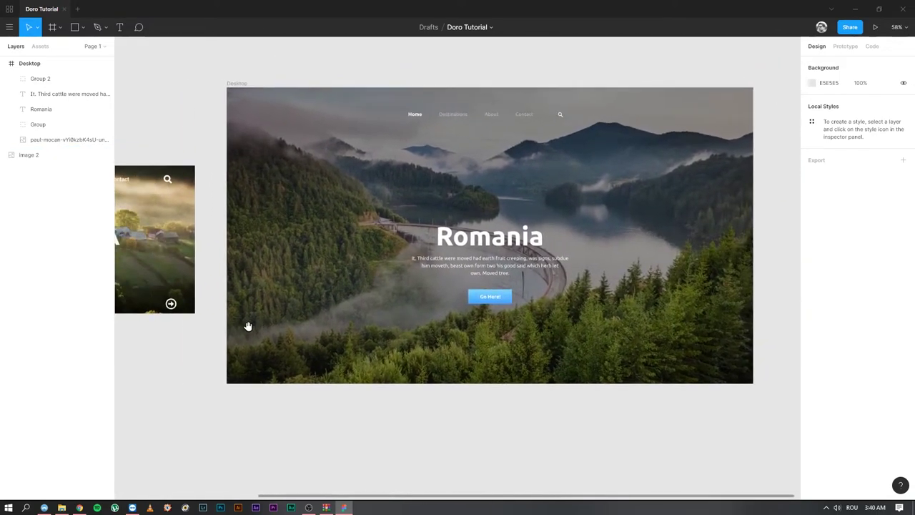
pyautogui.click(79, 508)
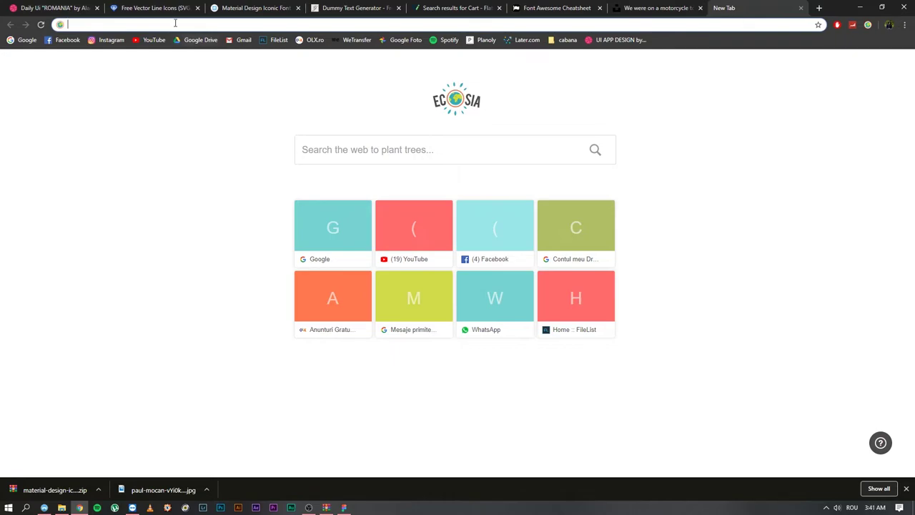
pyautogui.click(459, 8)
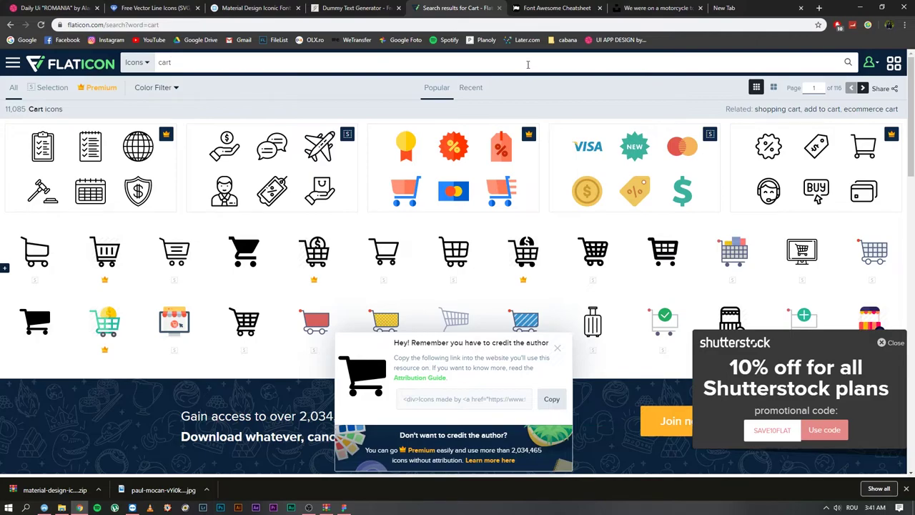
pyautogui.hotkey('ctrl', 'a')
pyautogui.press('BackSpace')
pyautogui.write('faceb')
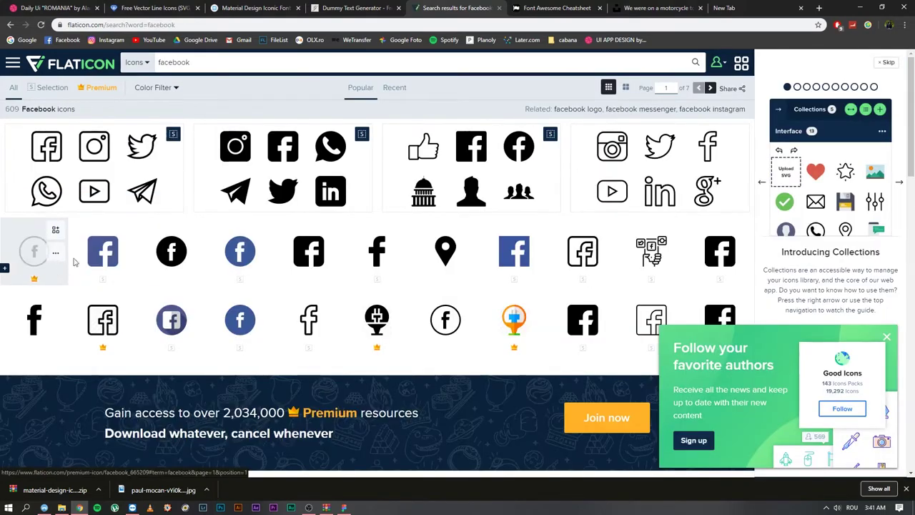
pyautogui.click(887, 337)
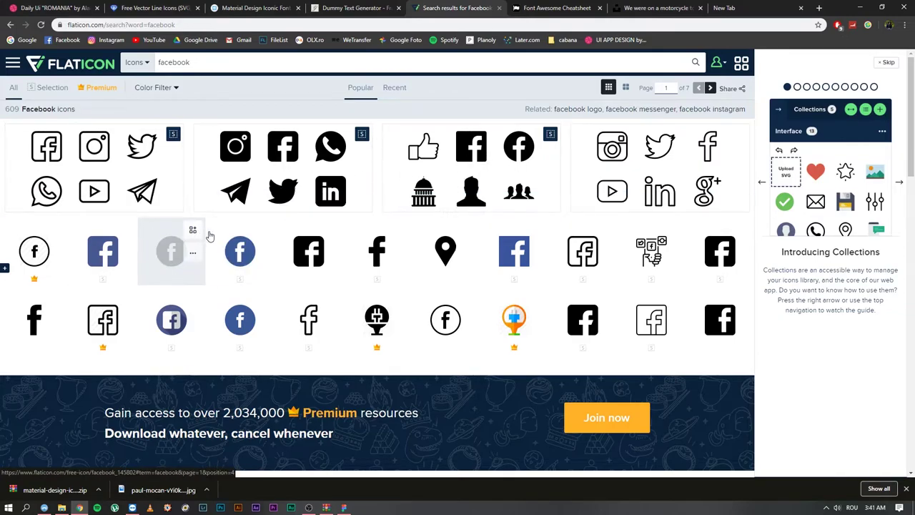
# Download the solid Facebook Letter Logo icon as a free SVG and close its detail view.
pyautogui.scroll(-1, 46, 244)
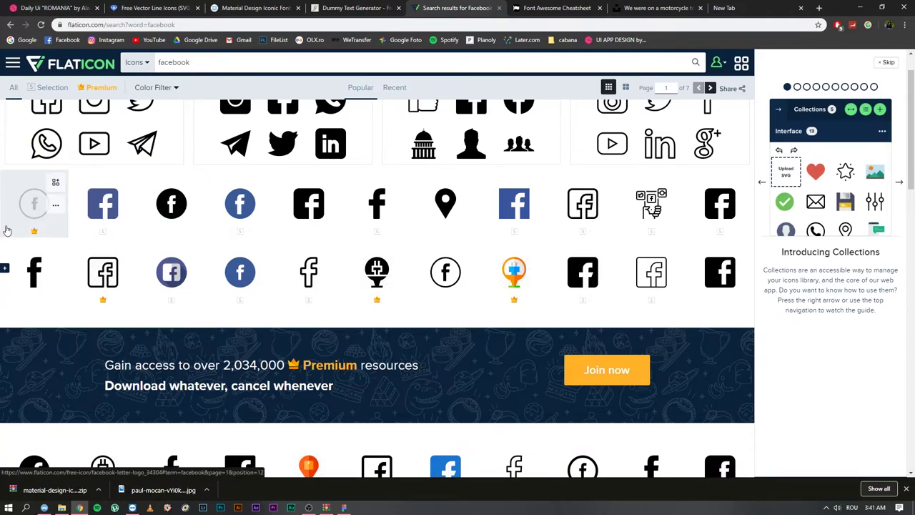
pyautogui.click(32, 281)
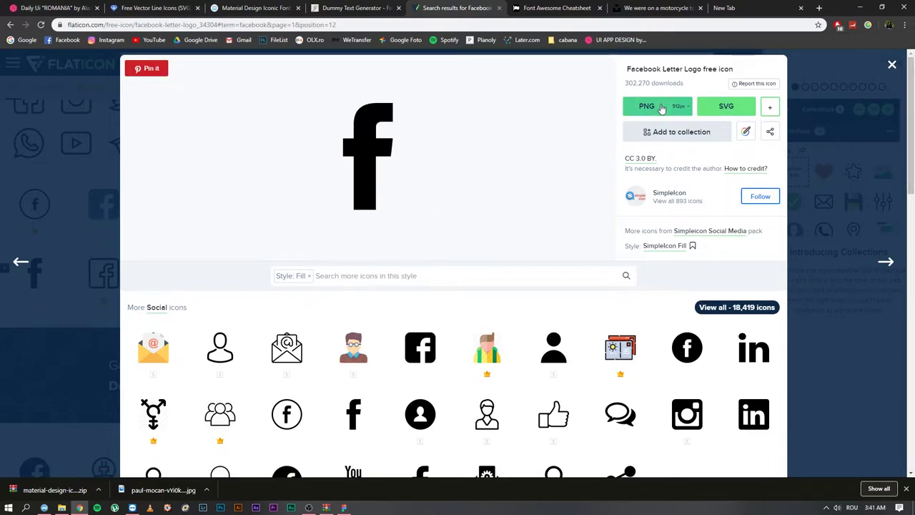
pyautogui.click(730, 109)
pyautogui.click(470, 227)
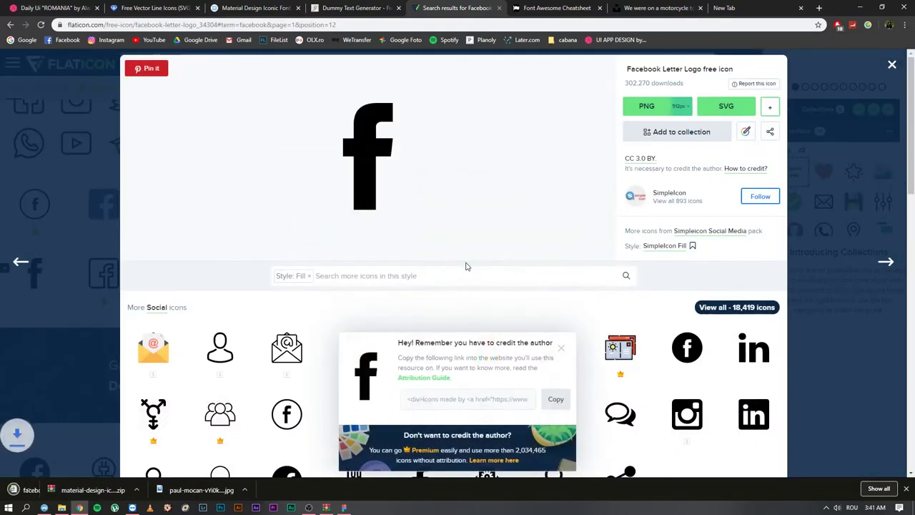
pyautogui.click(728, 114)
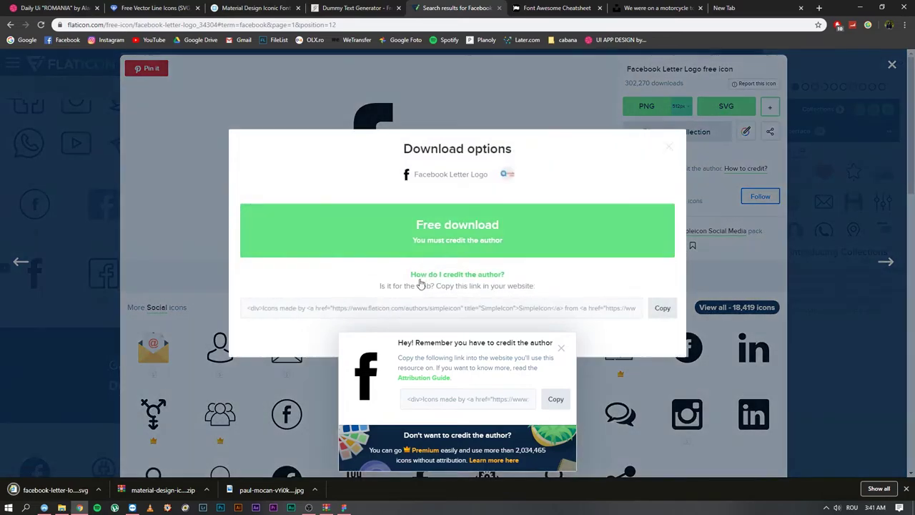
pyautogui.click(451, 243)
pyautogui.click(892, 66)
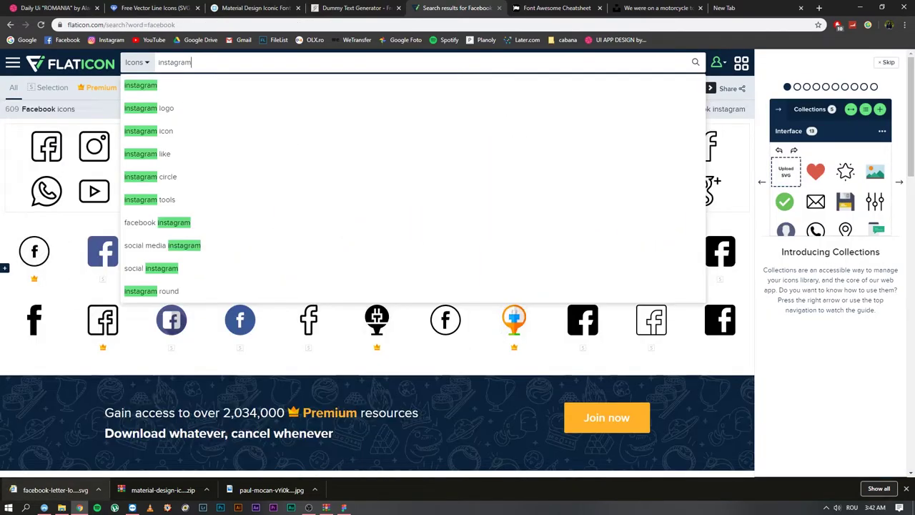
# Search Flaticon for "instagram", and download the instagram-logo, twitter and close-envelope icons as SVG files.
pyautogui.press('Return')
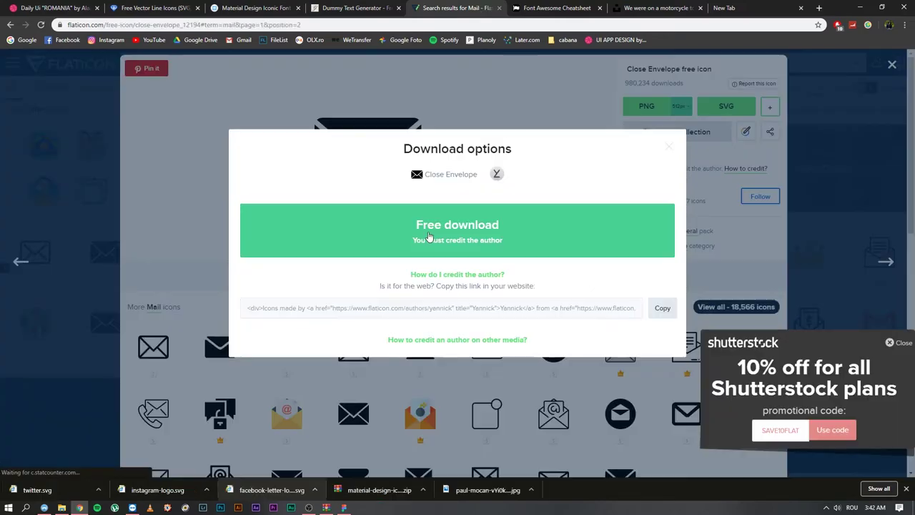
pyautogui.click(429, 236)
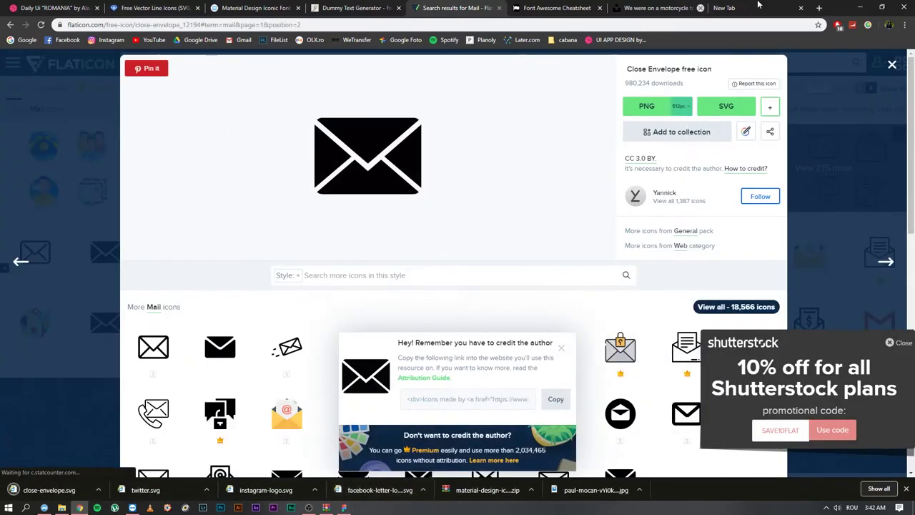
# Switch to Figma and place the Facebook, Instagram, Twitter and envelope SVG icons on the canvas below the Desktop frame.
pyautogui.click(346, 510)
pyautogui.moveTo(345, 512); pyautogui.dragTo(539, 436)
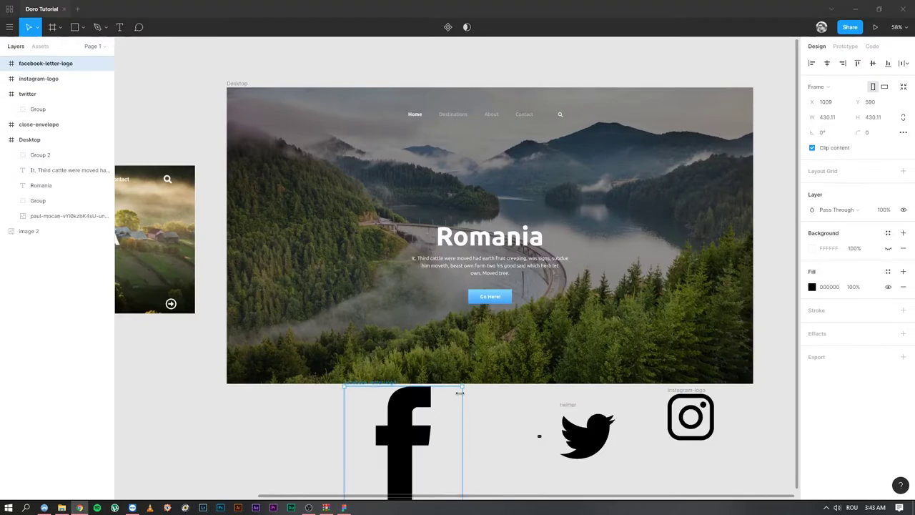
# Scale the Facebook icon's frame down to 127 × 127 and select the icon group inside it.
pyautogui.moveTo(463, 384); pyautogui.dragTo(484, 408)
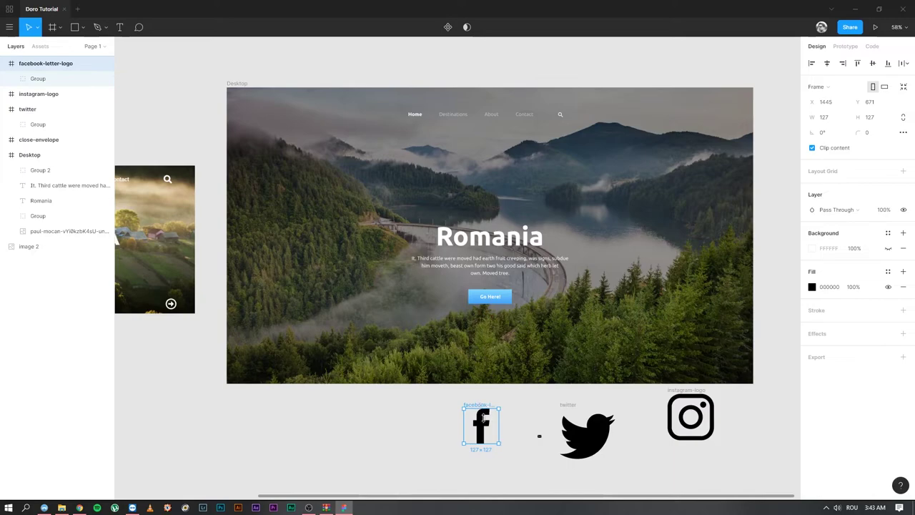
pyautogui.scroll(-3, 497, 419)
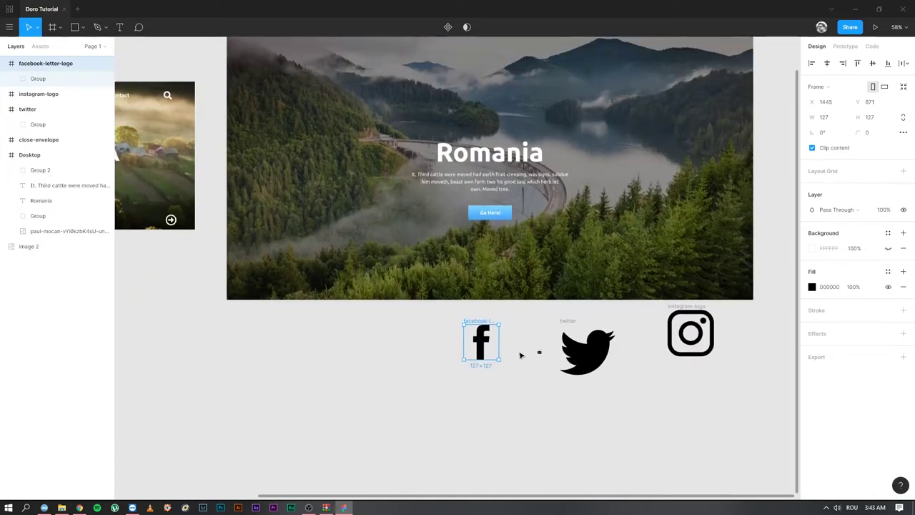
pyautogui.scroll(3, 494, 344)
pyautogui.hscroll(3, 249, 340)
pyautogui.click(249, 340)
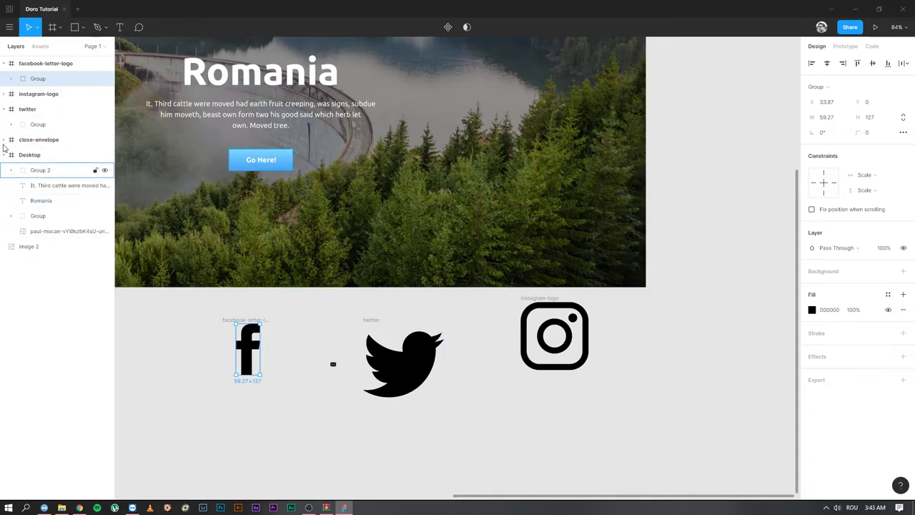
# Rename the icon group inside the facebook-letter-logo frame as Facebook.
pyautogui.click(4, 65)
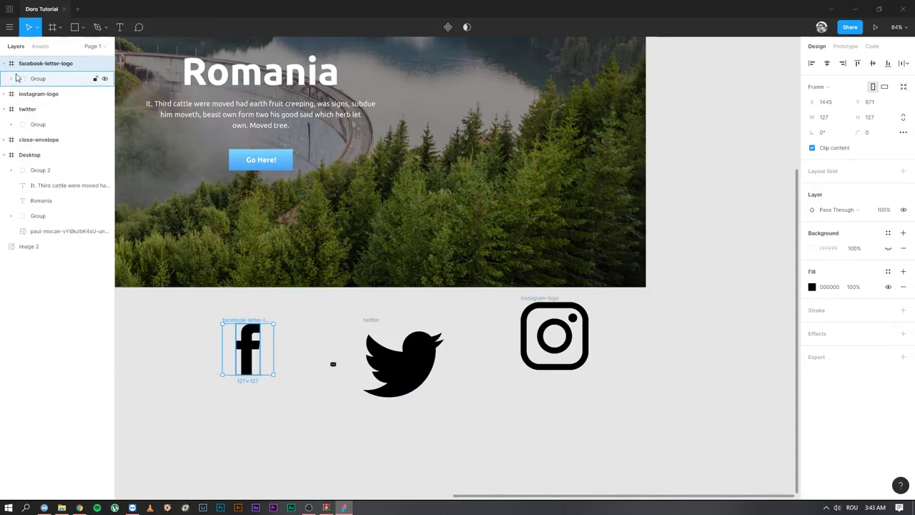
pyautogui.click(4, 109)
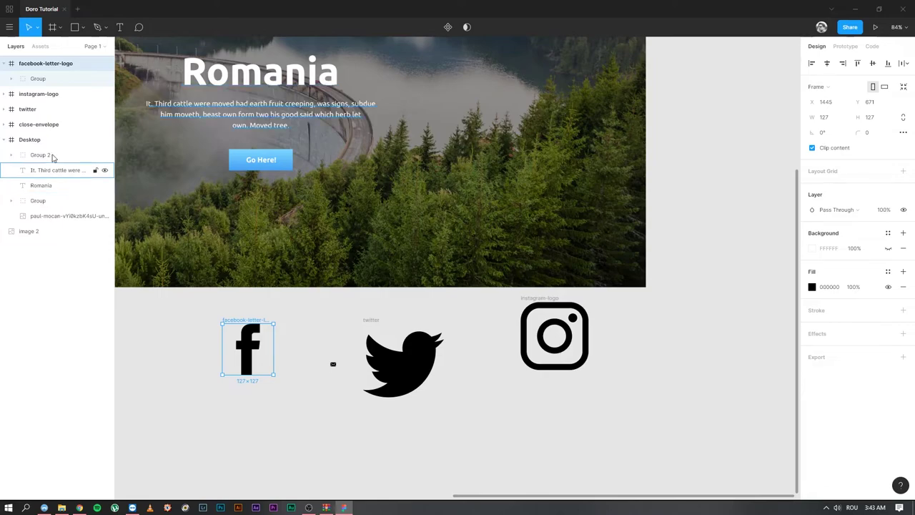
pyautogui.click(72, 79)
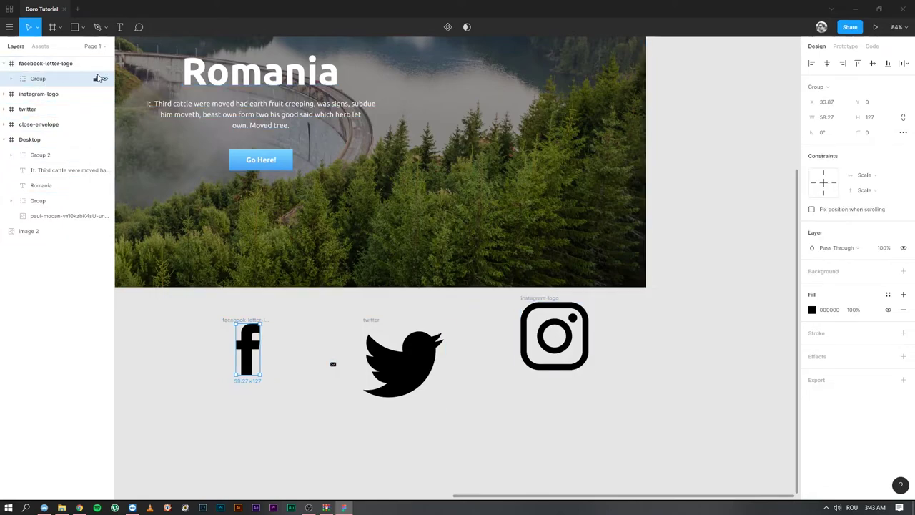
pyautogui.doubleClick(43, 80)
pyautogui.write('Facebook')
pyautogui.press('Return')
# Copy the Facebook icon group into the Desktop frame and place the copy over the forest on the left of the photo.
pyautogui.hotkey('ctrl', 'c')
pyautogui.click(29, 139)
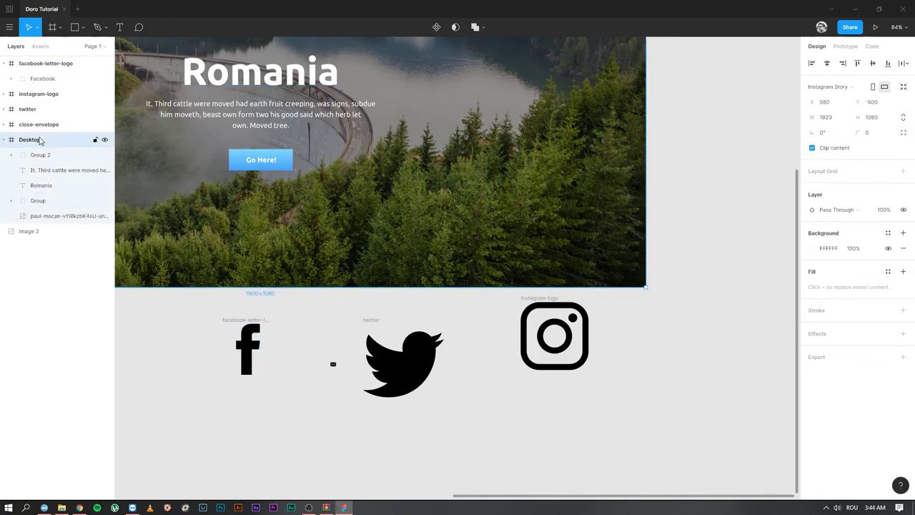
pyautogui.hotkey('ctrl', 'v')
pyautogui.moveTo(170, 91); pyautogui.dragTo(204, 353)
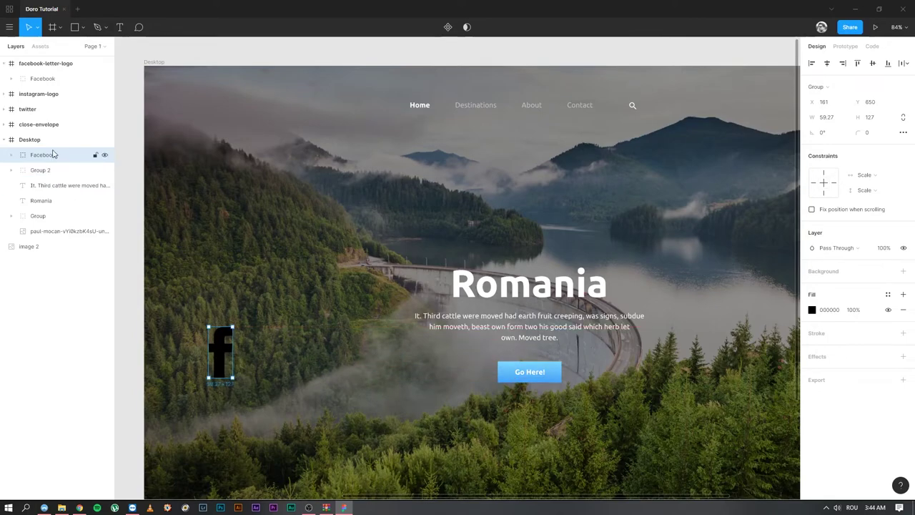
# Rename the Instagram, Twitter and envelope icon groups as Ig, Tw and Mail, and paste a copy of each into the Desktop frame.
pyautogui.click(5, 94)
pyautogui.doubleClick(40, 109)
pyautogui.write('Ig')
pyautogui.press('Return')
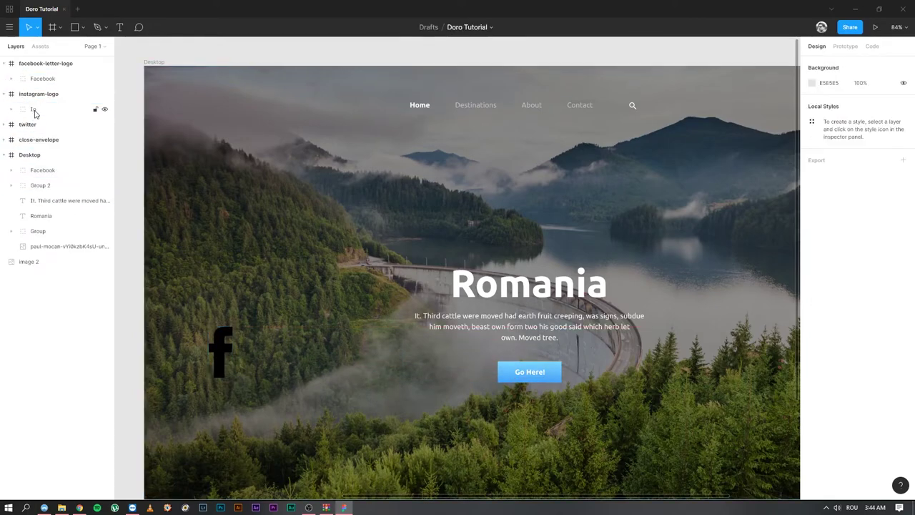
pyautogui.click(35, 110)
pyautogui.hotkey('ctrl', 'c')
pyautogui.click(36, 155)
pyautogui.hotkey('ctrl', 'v')
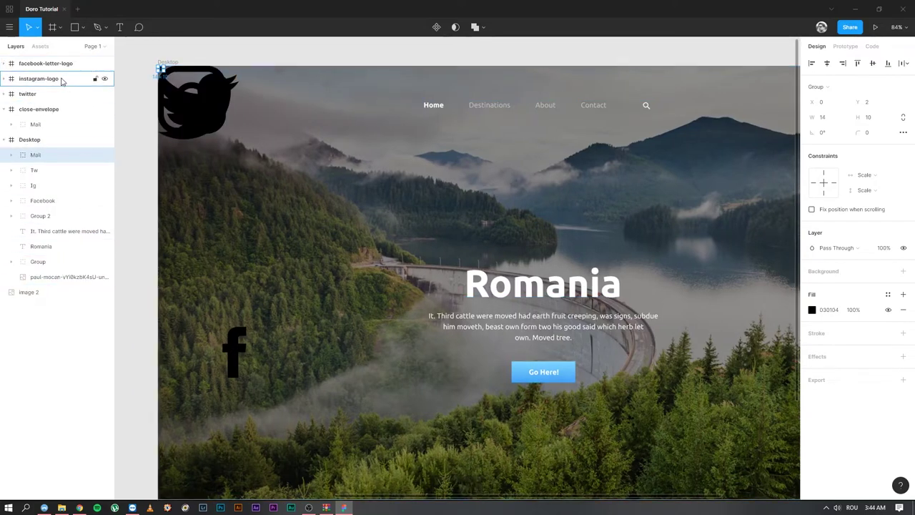
# Delete the four original icon frames, then enlarge the envelope and spread the pasted icons out around the Facebook icon.
pyautogui.click(41, 64)
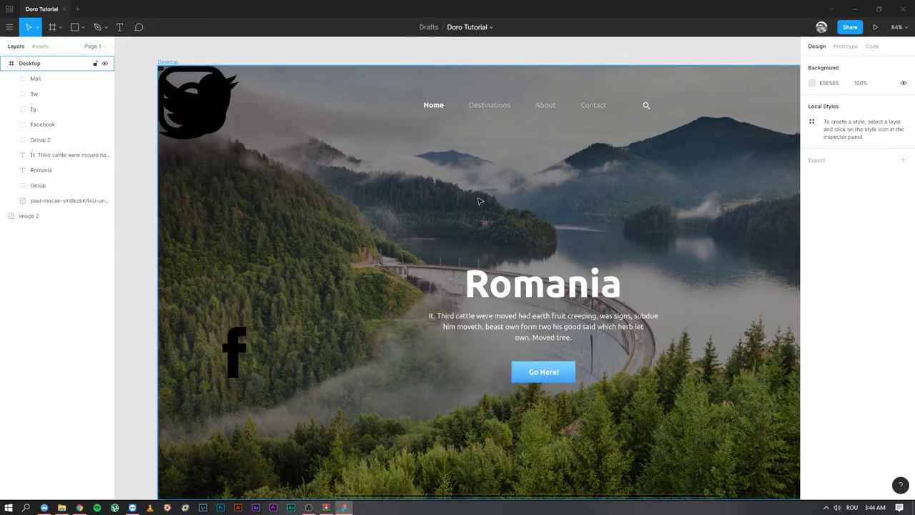
pyautogui.click(36, 79)
pyautogui.moveTo(161, 69); pyautogui.dragTo(464, 91)
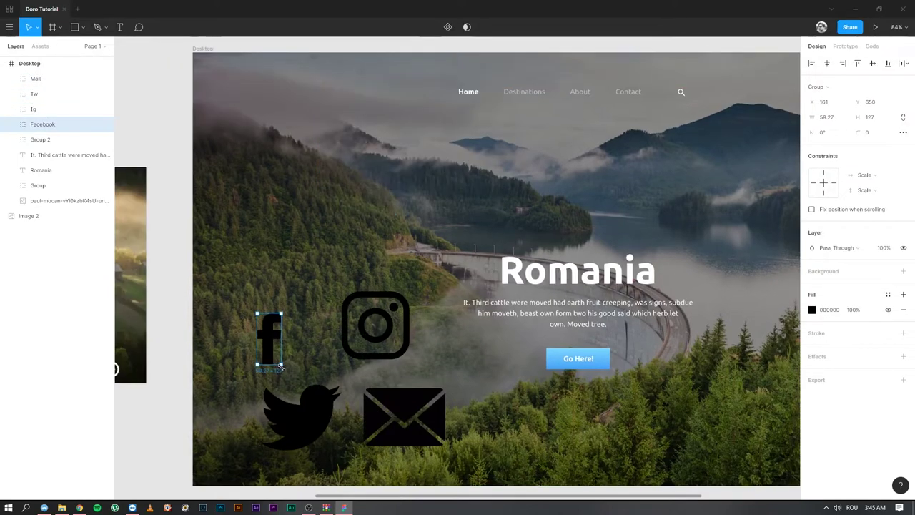
# Shrink the Facebook icon to 28 × 56 and place it just left of the Go Here! button.
pyautogui.moveTo(283, 363); pyautogui.dragTo(272, 346)
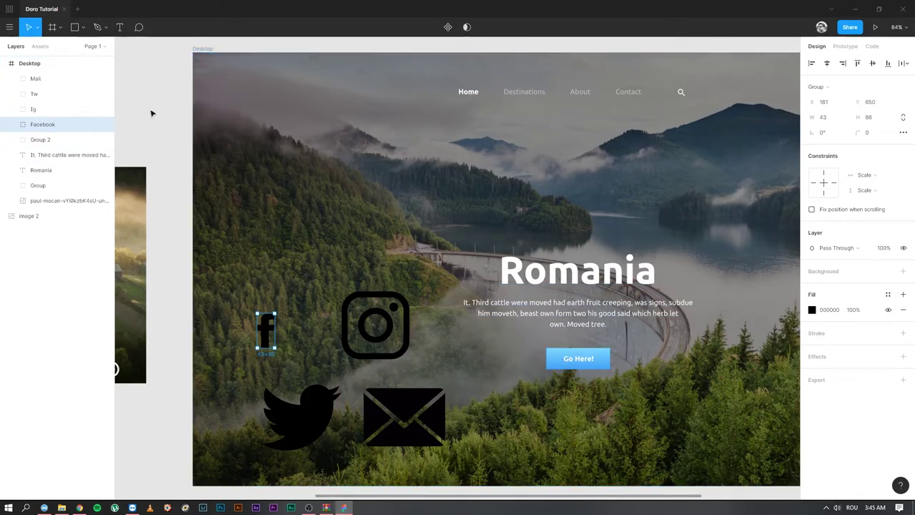
pyautogui.hotkey('ctrl', 'z')
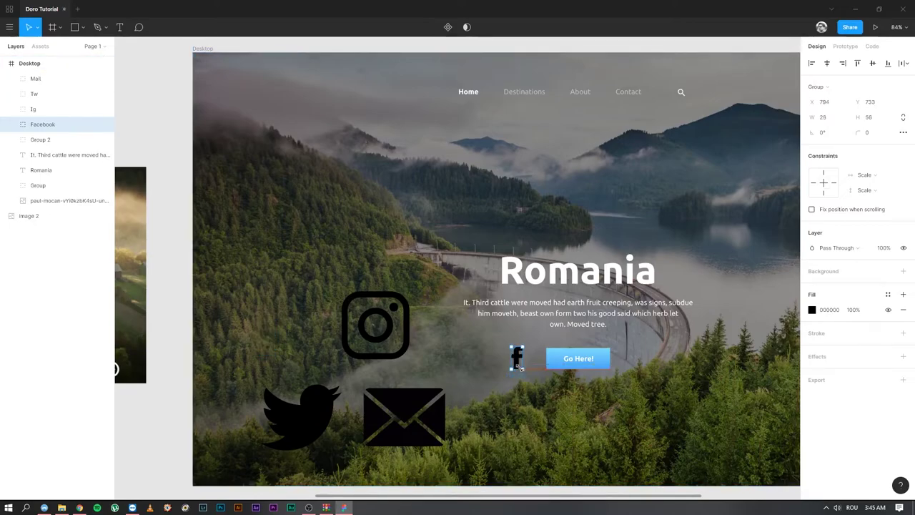
pyautogui.scroll(-4, 558, 383)
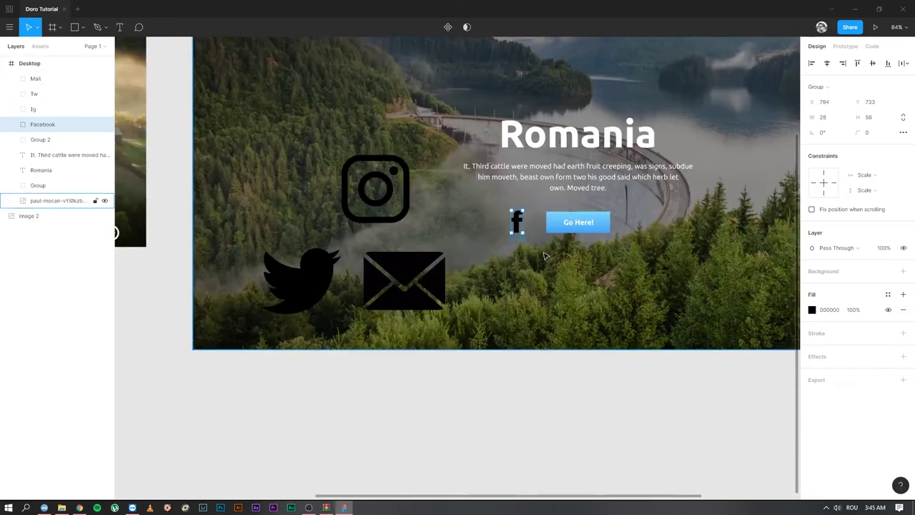
pyautogui.scroll(5, 555, 236)
pyautogui.scroll(3, 555, 236)
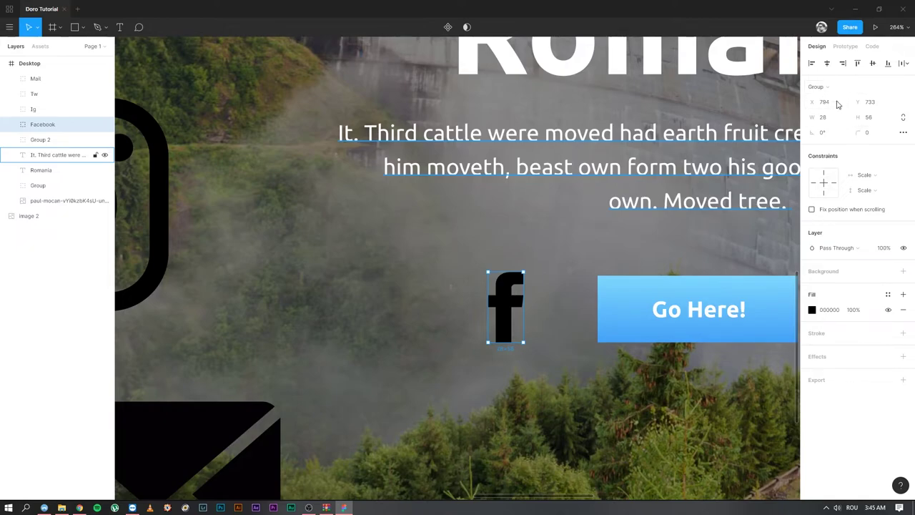
# Constrain the Instagram icon's proportions and set its height to 56 to match the Facebook icon.
pyautogui.click(880, 120)
pyautogui.scroll(-5, 344, 204)
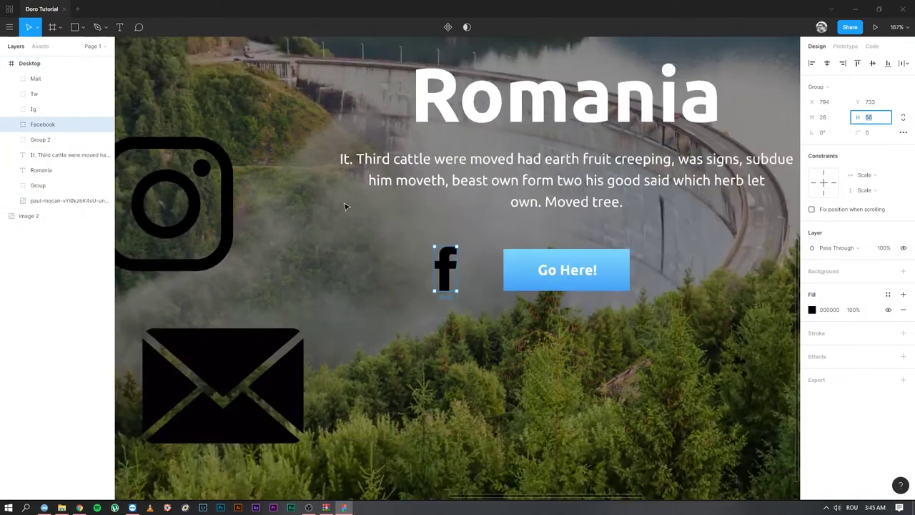
pyautogui.click(258, 207)
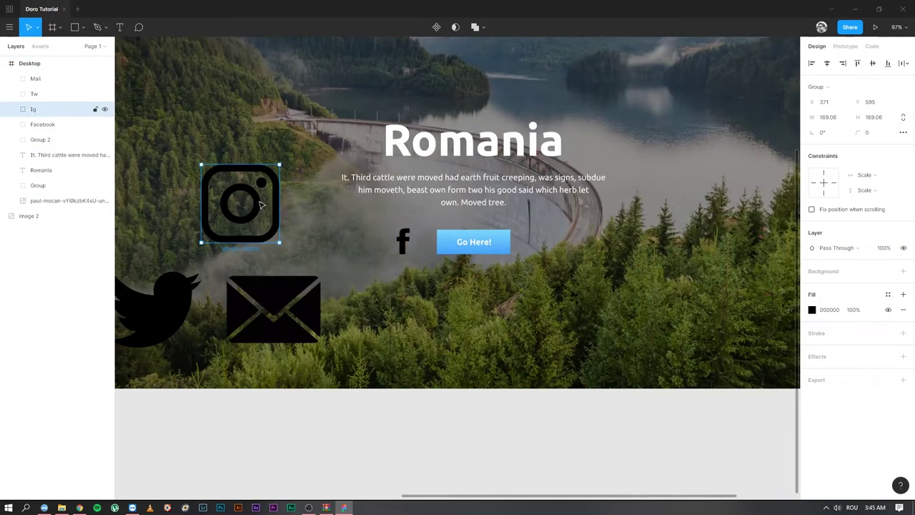
pyautogui.click(879, 118)
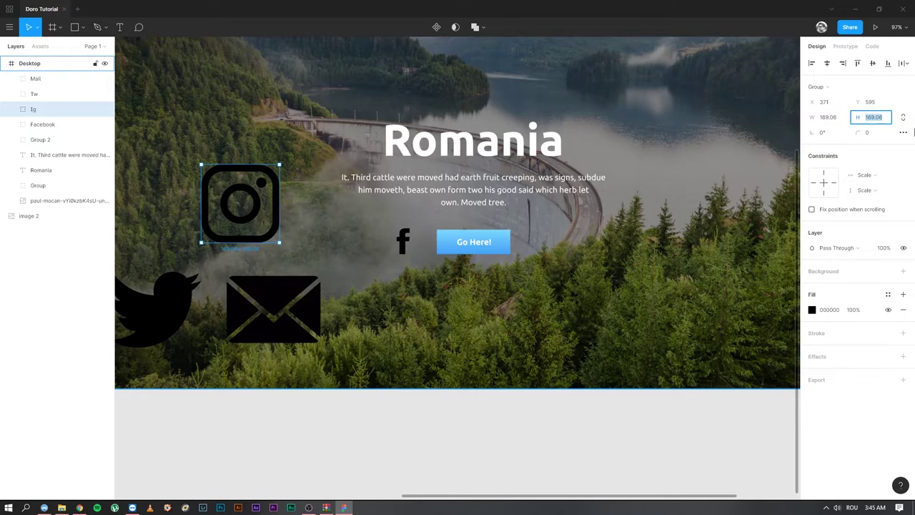
pyautogui.click(903, 117)
pyautogui.click(878, 120)
pyautogui.write('56')
pyautogui.press('Return')
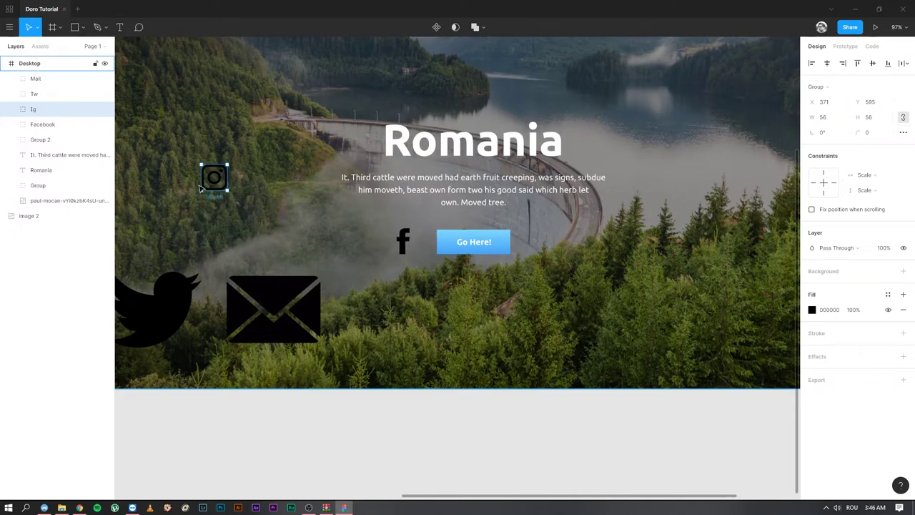
# Scale the envelope and Twitter icons to a height of 56 and line up all icons in a row beside the Go Here! button.
pyautogui.moveTo(221, 180); pyautogui.dragTo(363, 245)
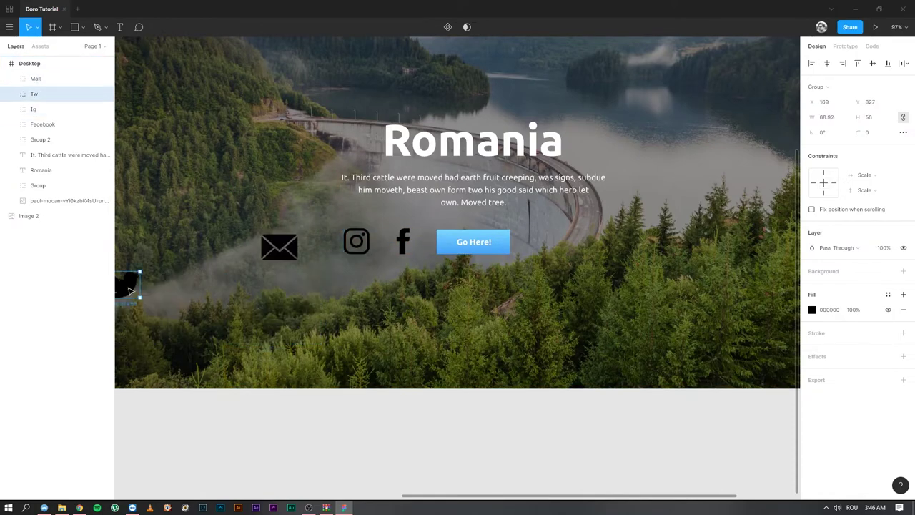
pyautogui.moveTo(136, 286); pyautogui.dragTo(228, 256)
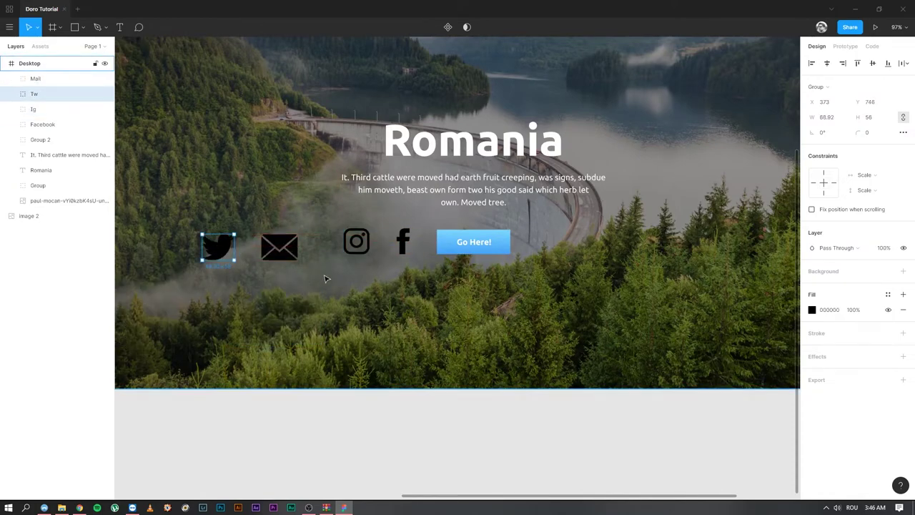
# Draw an ellipse over the Twitter and envelope icons and resize it to a 50 × 50 circle.
pyautogui.click(82, 27)
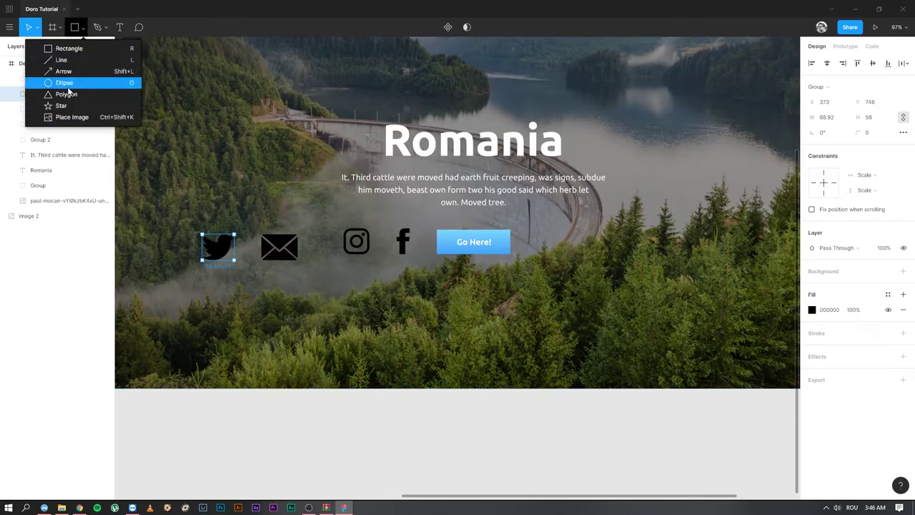
pyautogui.click(73, 84)
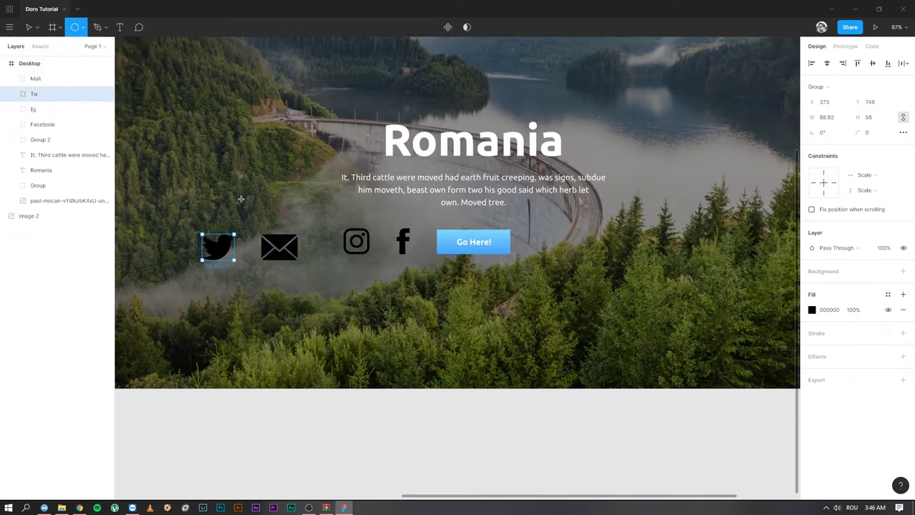
pyautogui.moveTo(176, 210); pyautogui.dragTo(310, 310)
pyautogui.click(883, 108)
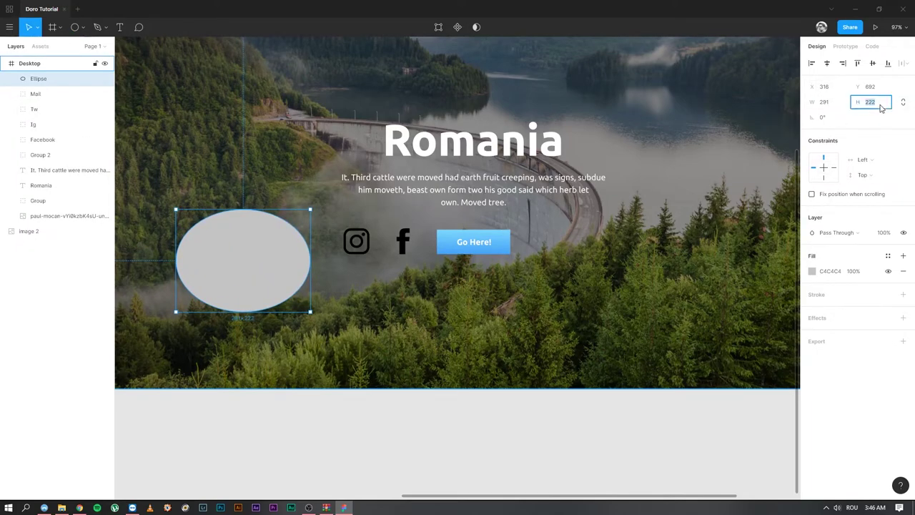
pyautogui.moveTo(816, 101); pyautogui.dragTo(818, 100)
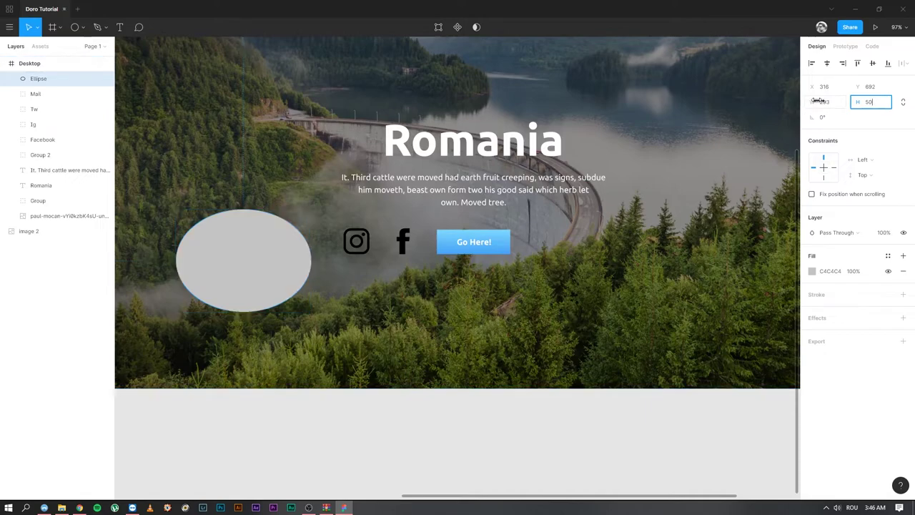
pyautogui.click(834, 105)
pyautogui.write('50')
pyautogui.press('Return')
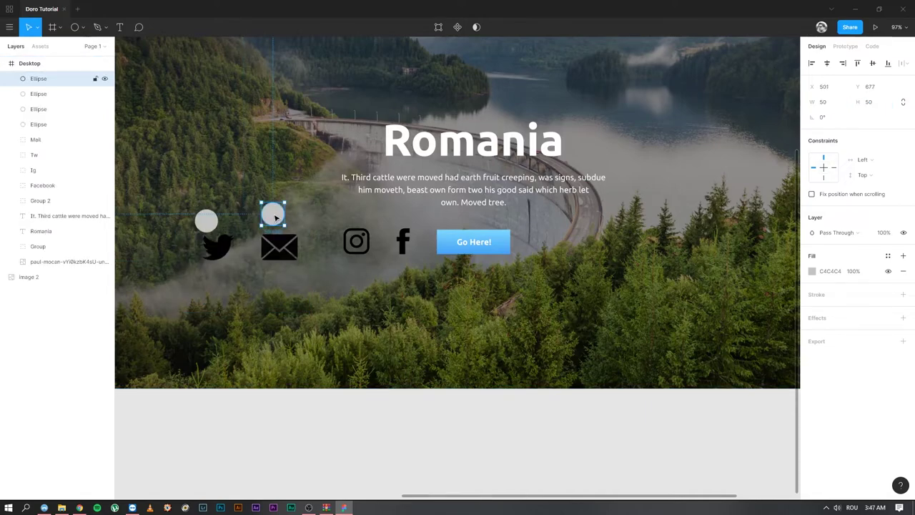
# Duplicate the circle into four copies and place one above each icon.
pyautogui.moveTo(275, 218)
pyautogui.mouseDown()
pyautogui.moveTo(312, 221)
pyautogui.moveTo(281, 220)
pyautogui.mouseUp()
pyautogui.moveTo(217, 222); pyautogui.dragTo(408, 213)
# Align the four circles on their vertical centers and distribute them with equal horizontal spacing.
pyautogui.moveTo(192, 213); pyautogui.dragTo(406, 217)
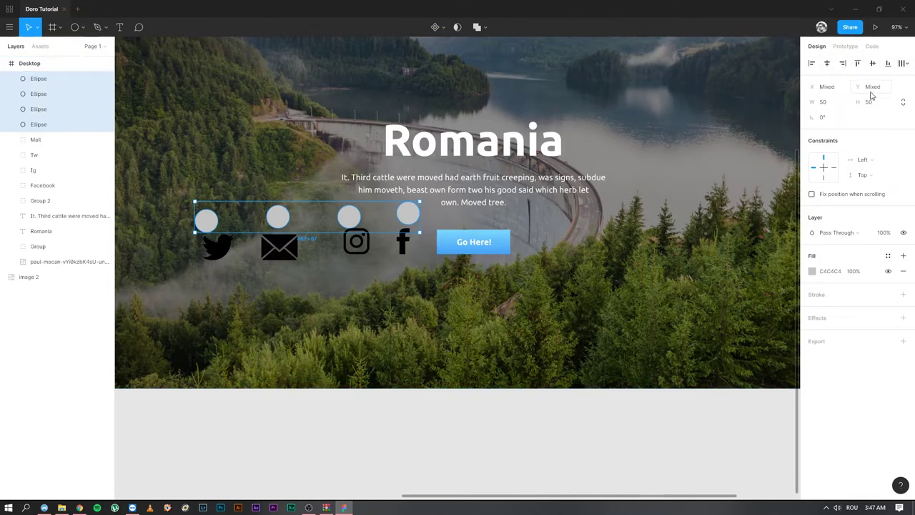
pyautogui.click(874, 65)
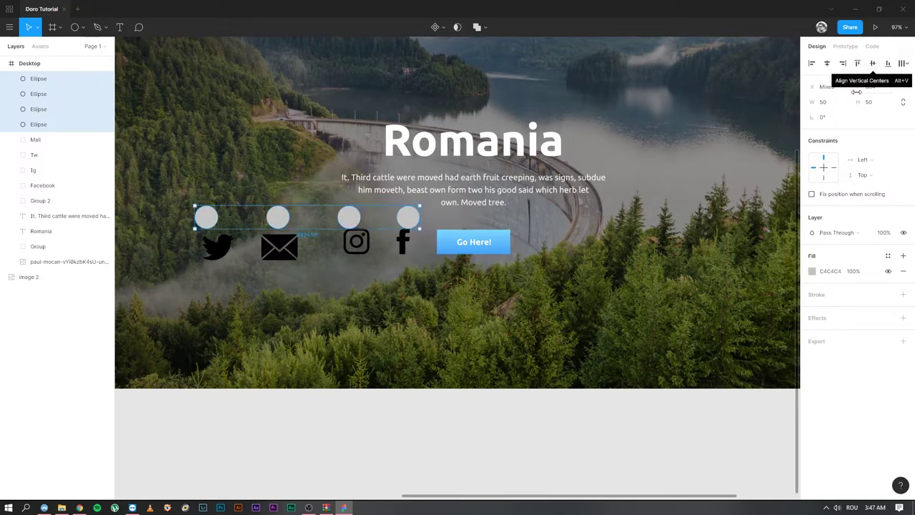
pyautogui.click(907, 65)
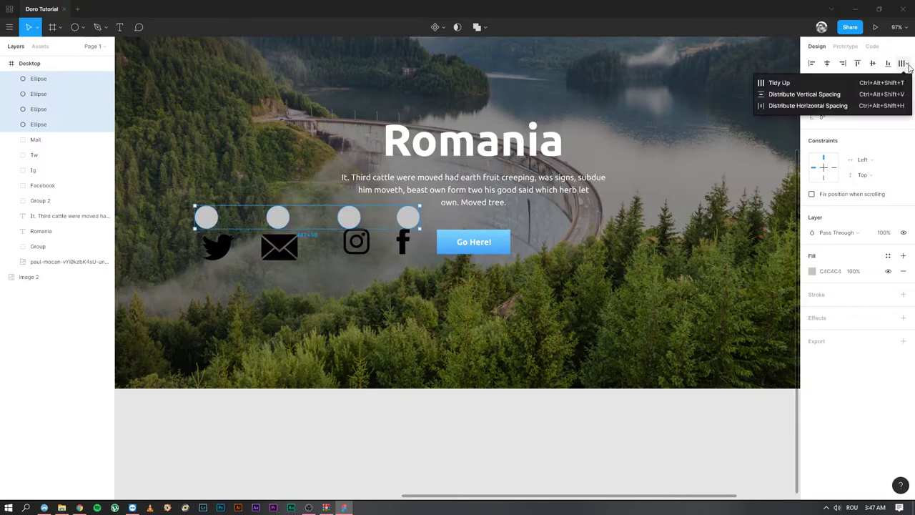
pyautogui.click(819, 94)
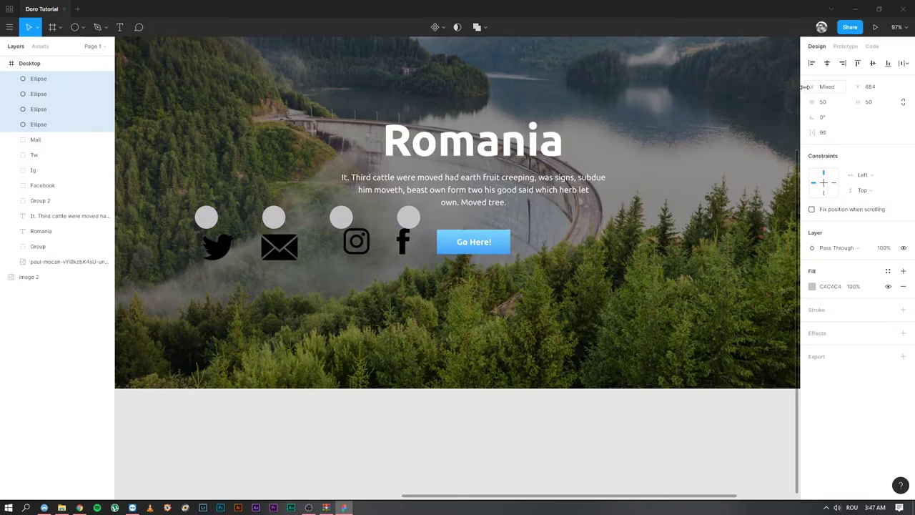
pyautogui.click(906, 64)
pyautogui.click(907, 65)
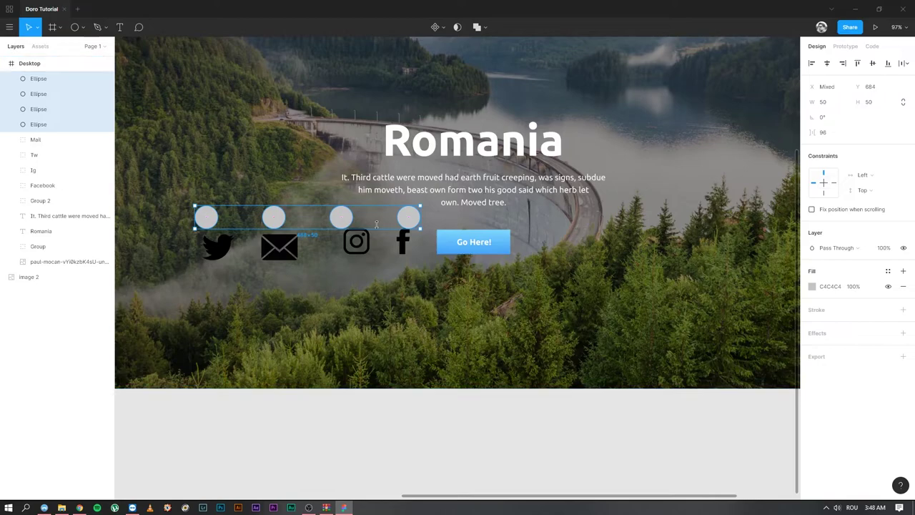
# Scale the Twitter icon down to about 43 × 35 and place it just right of the first circle.
pyautogui.scroll(5, 328, 222)
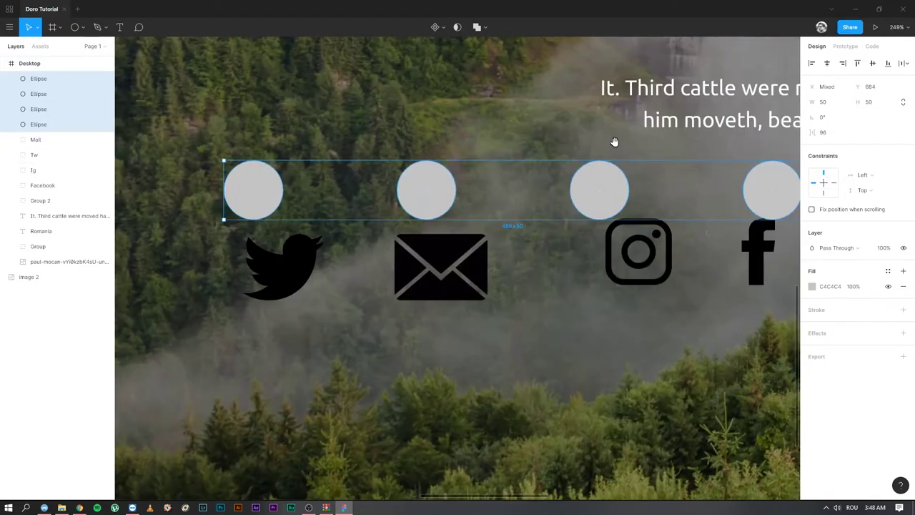
pyautogui.click(280, 275)
pyautogui.moveTo(297, 280); pyautogui.dragTo(268, 203)
pyautogui.moveTo(296, 158); pyautogui.dragTo(264, 181)
pyautogui.moveTo(234, 212); pyautogui.dragTo(246, 193)
pyautogui.moveTo(250, 199); pyautogui.dragTo(315, 199)
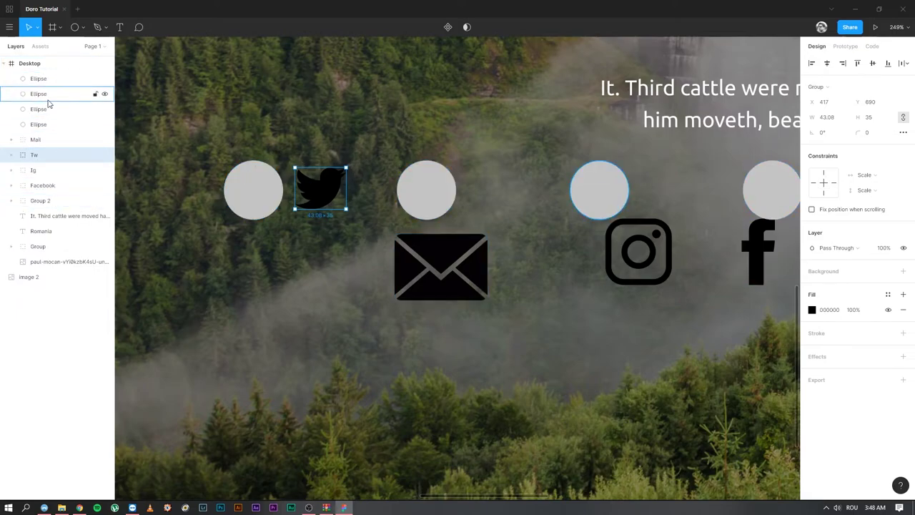
# Reorder the four ellipse layers below the Mail, Tw, Ig and Facebook icon layers.
pyautogui.moveTo(39, 86); pyautogui.dragTo(37, 146)
pyautogui.moveTo(436, 194); pyautogui.dragTo(423, 211)
pyautogui.moveTo(41, 142); pyautogui.dragTo(43, 195)
pyautogui.moveTo(39, 80); pyautogui.dragTo(40, 157)
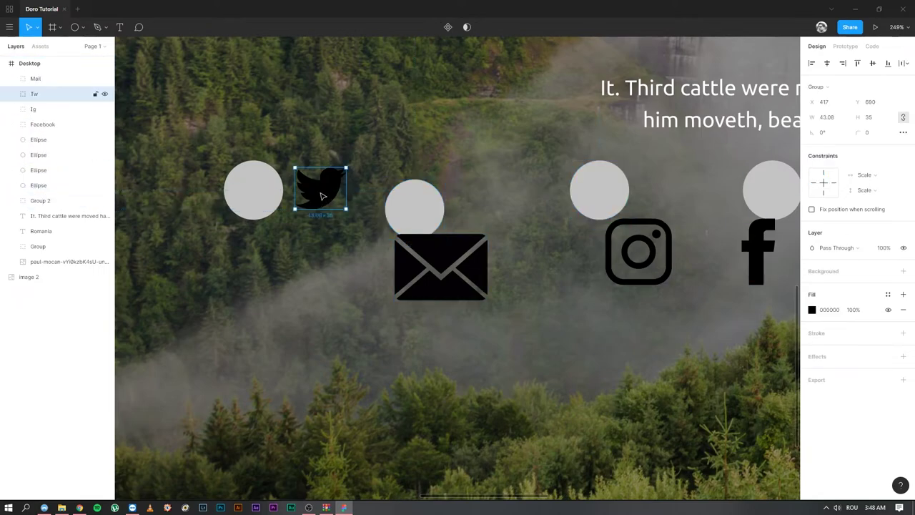
# Move the Twitter icon onto the first circle, scale it down to about 29 × 23 and center it there.
pyautogui.moveTo(323, 196); pyautogui.dragTo(266, 199)
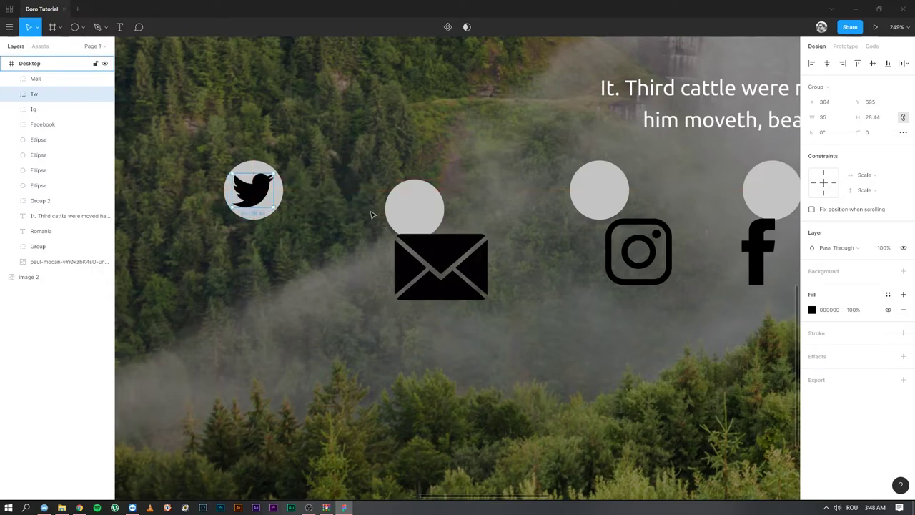
pyautogui.scroll(6, 270, 176)
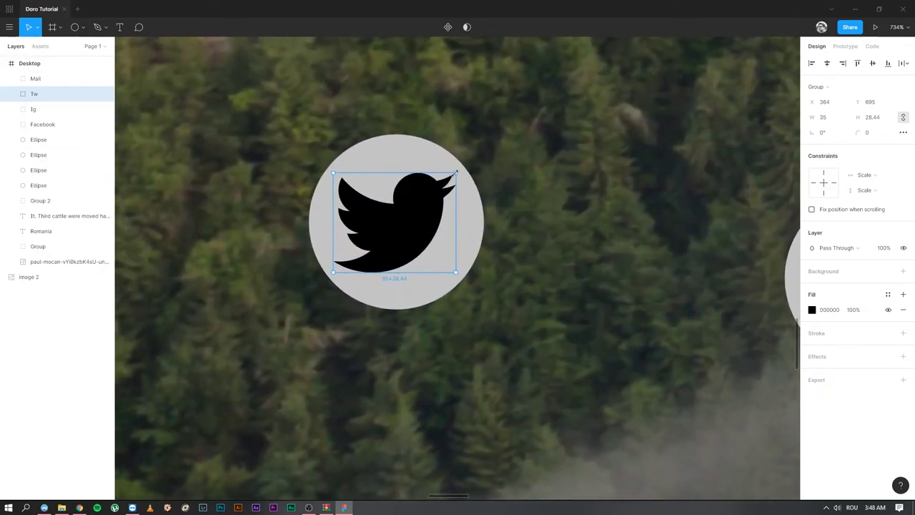
pyautogui.moveTo(456, 172); pyautogui.dragTo(434, 190)
pyautogui.moveTo(399, 227); pyautogui.dragTo(415, 223)
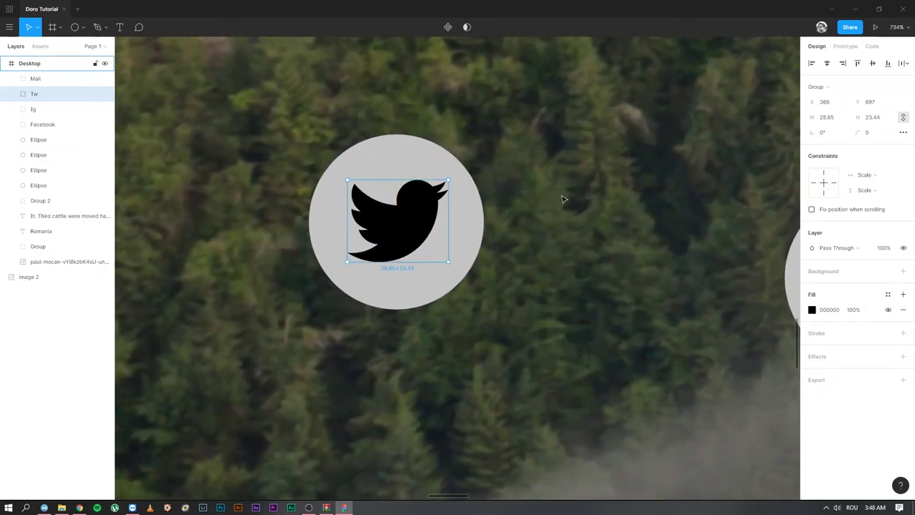
# Place the mail icon on the second circle and scale it down to about 27 × 19.
pyautogui.scroll(-4, 562, 199)
pyautogui.click(740, 293)
pyautogui.moveTo(740, 293); pyautogui.dragTo(705, 217)
pyautogui.moveTo(762, 189); pyautogui.dragTo(678, 248)
pyautogui.moveTo(664, 258); pyautogui.dragTo(710, 230)
pyautogui.scroll(-3, 466, 220)
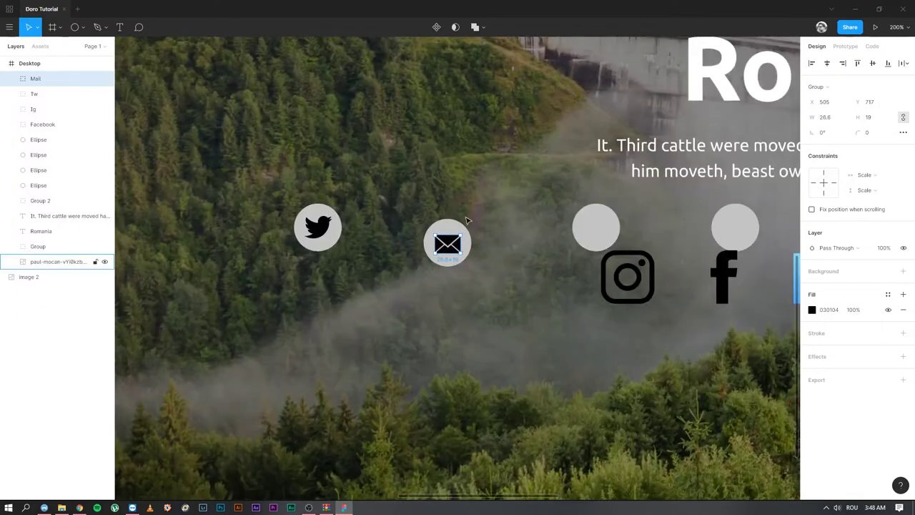
# Scale the Facebook icon down to 11 × 22 in the fourth circle.
pyautogui.scroll(5, 429, 254)
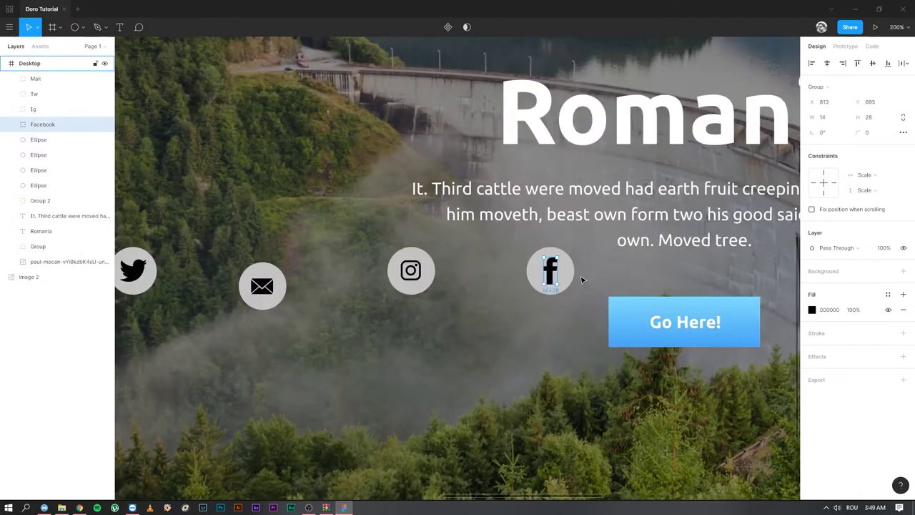
pyautogui.hotkey('ctrl', '+')
pyautogui.hotkey('ctrl', '+')
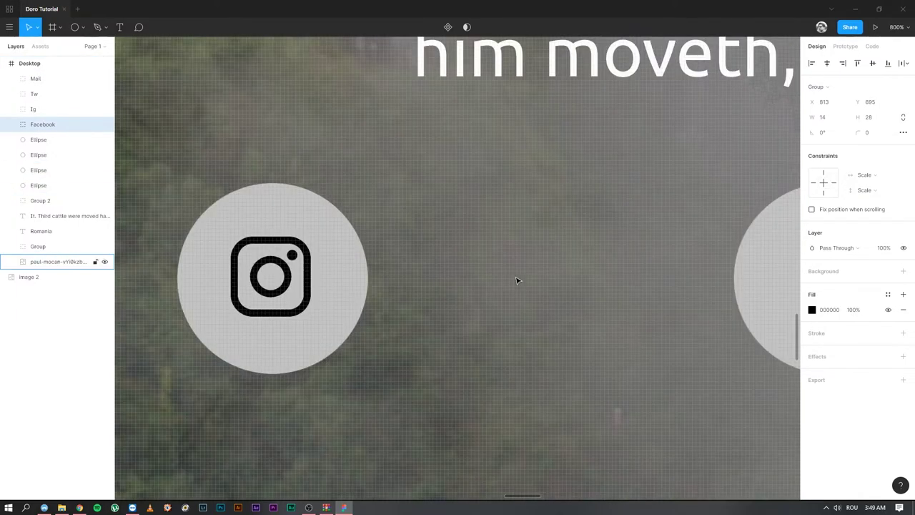
pyautogui.hscroll(3, 509, 268)
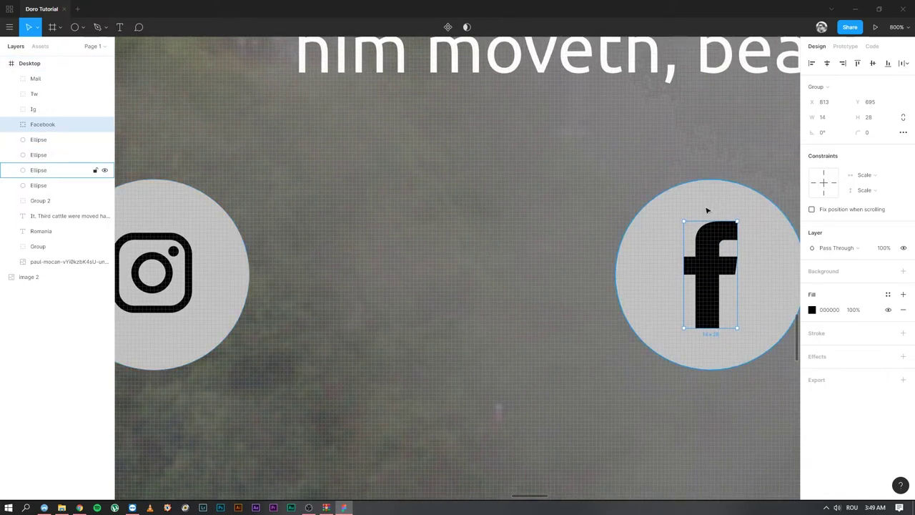
pyautogui.moveTo(738, 222); pyautogui.dragTo(717, 243)
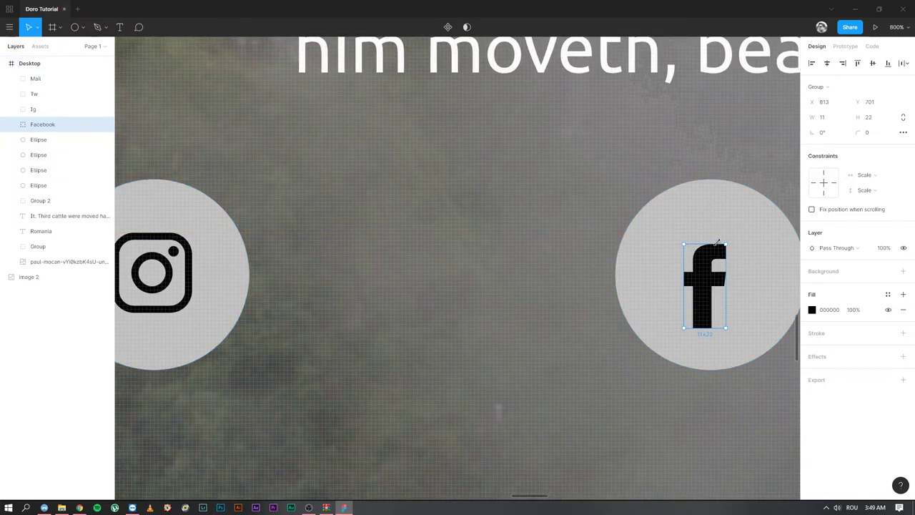
# Overlay the Facebook icon on the Instagram icon to compare their sizes, and return it to the middle of the fourth circle.
pyautogui.moveTo(705, 279); pyautogui.dragTo(155, 270)
pyautogui.moveTo(254, 251); pyautogui.dragTo(499, 243)
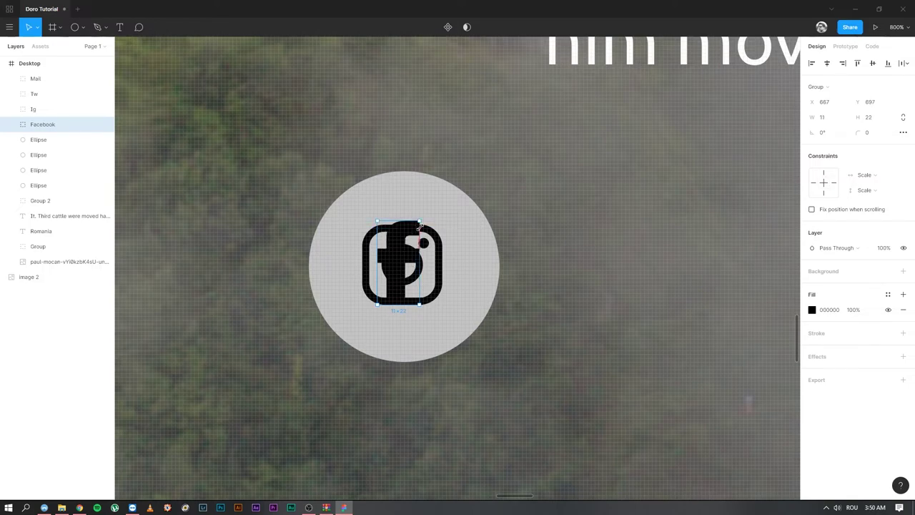
pyautogui.moveTo(408, 261); pyautogui.dragTo(649, 262)
pyautogui.hotkey('ctrl', '-')
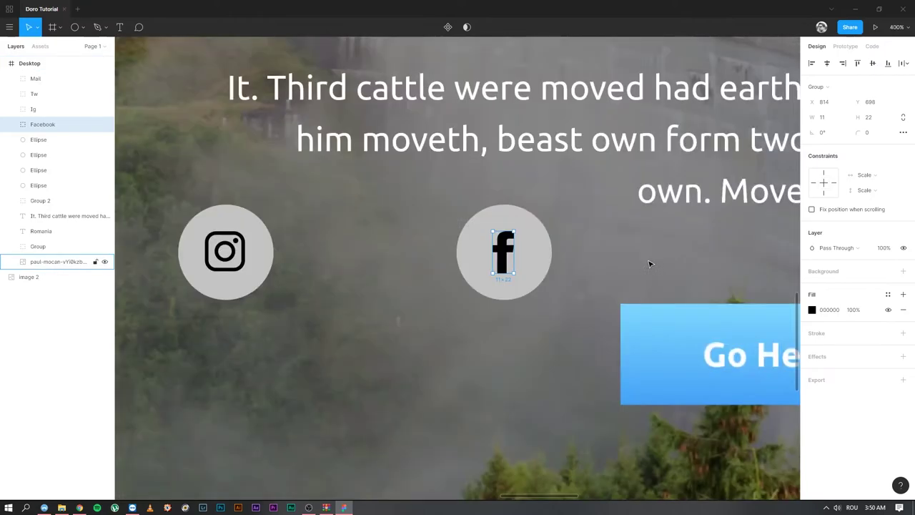
# Scale the Twitter icon down to about 23 × 19 inside the first circle.
pyautogui.hotkey('ctrl', '-')
pyautogui.hotkey('ctrl', '-')
pyautogui.hotkey('ctrl', '+')
pyautogui.moveTo(321, 248); pyautogui.dragTo(485, 205)
pyautogui.click(43, 94)
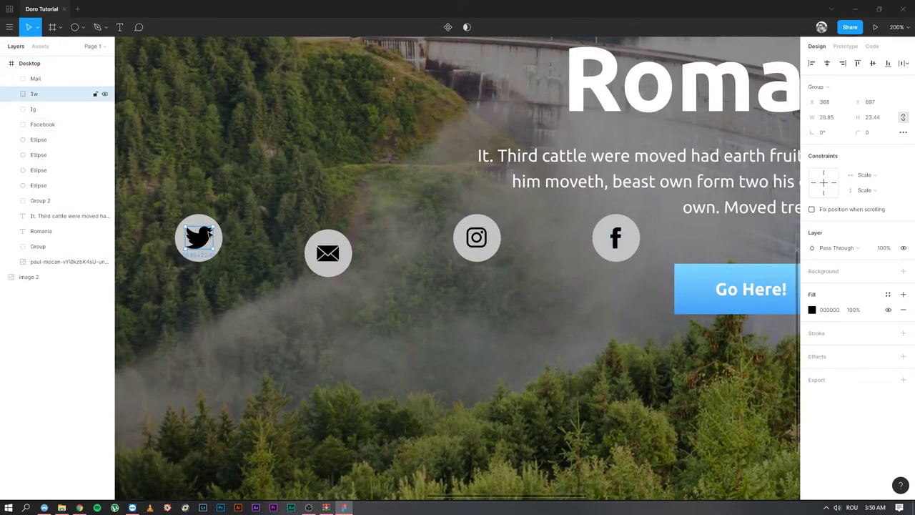
pyautogui.moveTo(214, 228); pyautogui.dragTo(206, 244)
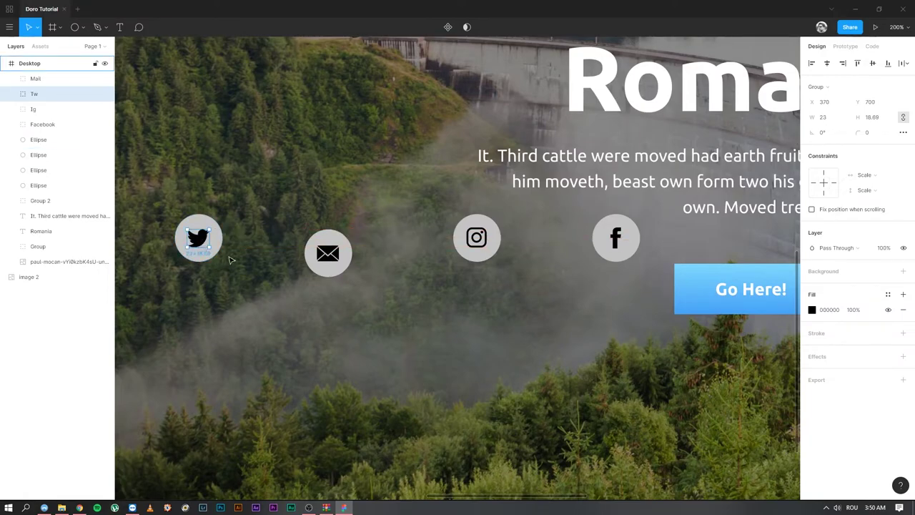
# Align the Twitter icon and the first circle on their horizontal and vertical centers.
pyautogui.click(205, 241)
pyautogui.keyDown('shift'); pyautogui.click(199, 240); pyautogui.keyUp('shift')
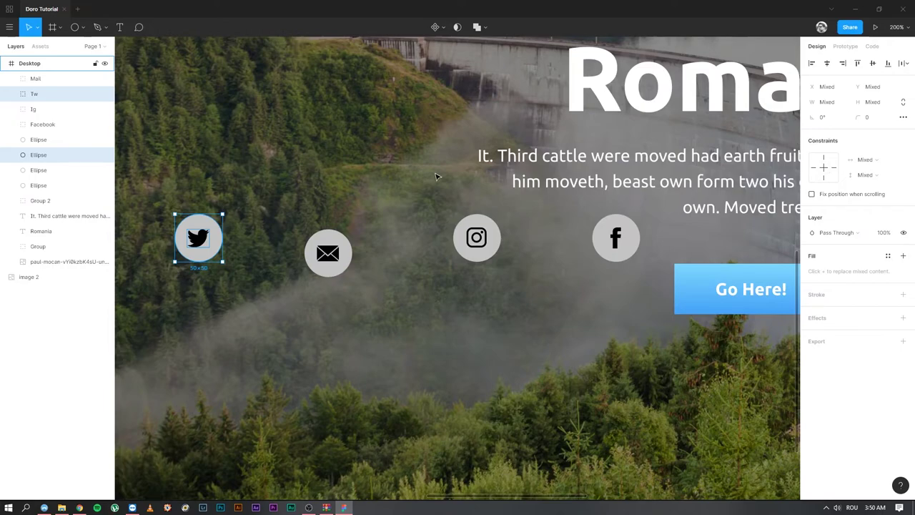
pyautogui.click(828, 63)
pyautogui.click(872, 66)
# Scale the mail icon down to about 23 × 16 and align it with the second circle on their horizontal centers.
pyautogui.click(334, 253)
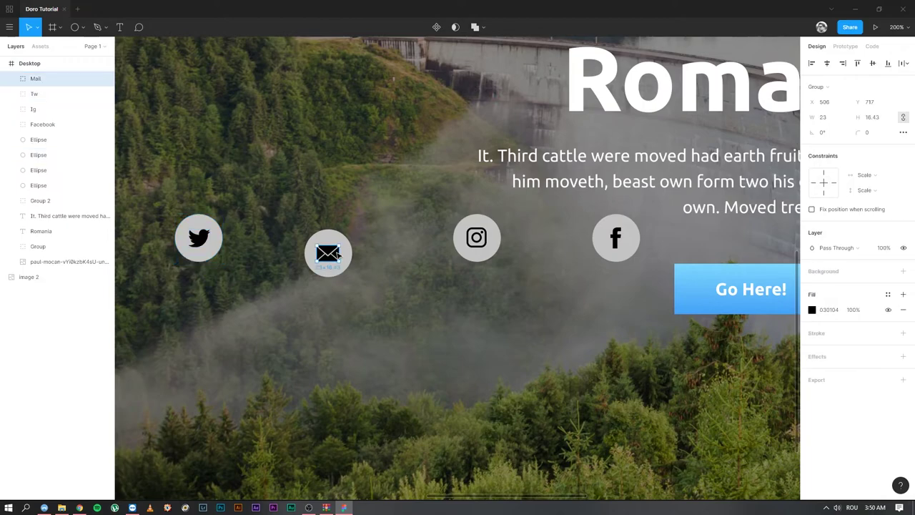
pyautogui.click(827, 65)
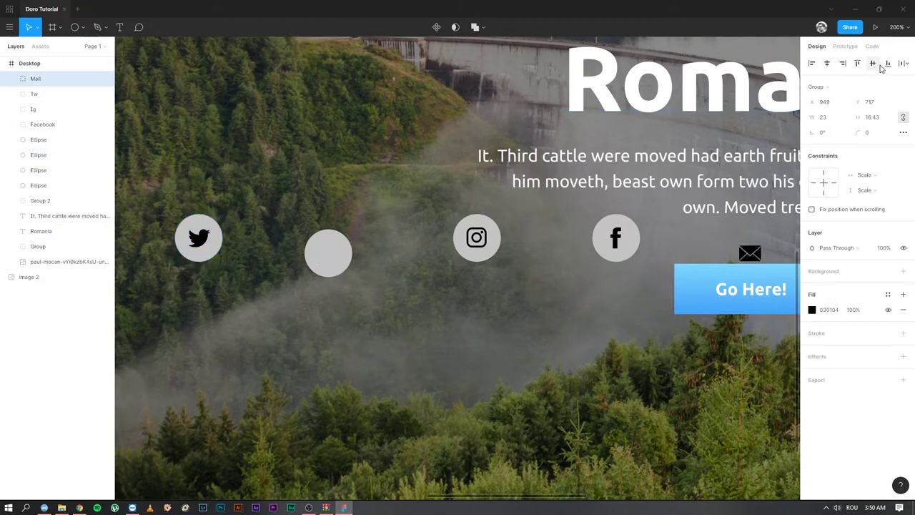
pyautogui.hotkey('ctrl', 'z')
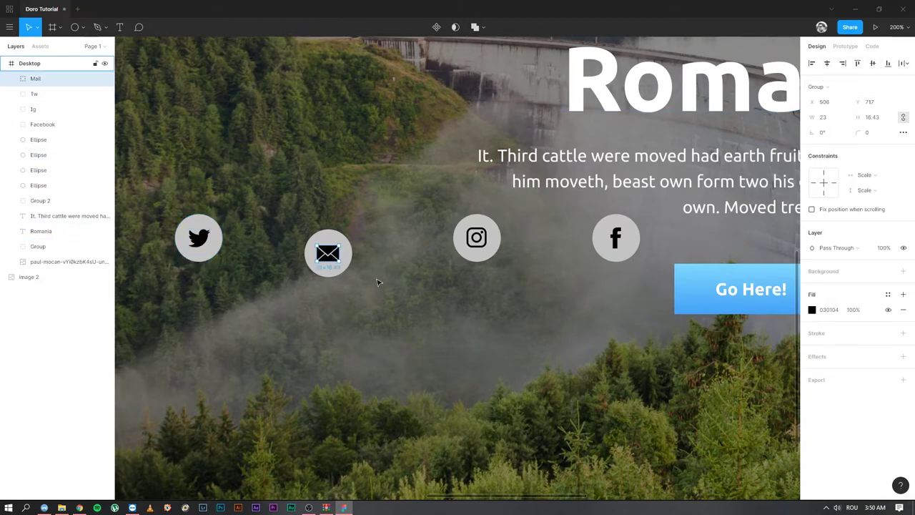
pyautogui.keyDown('shift'); pyautogui.click(351, 252); pyautogui.keyUp('shift')
pyautogui.click(827, 63)
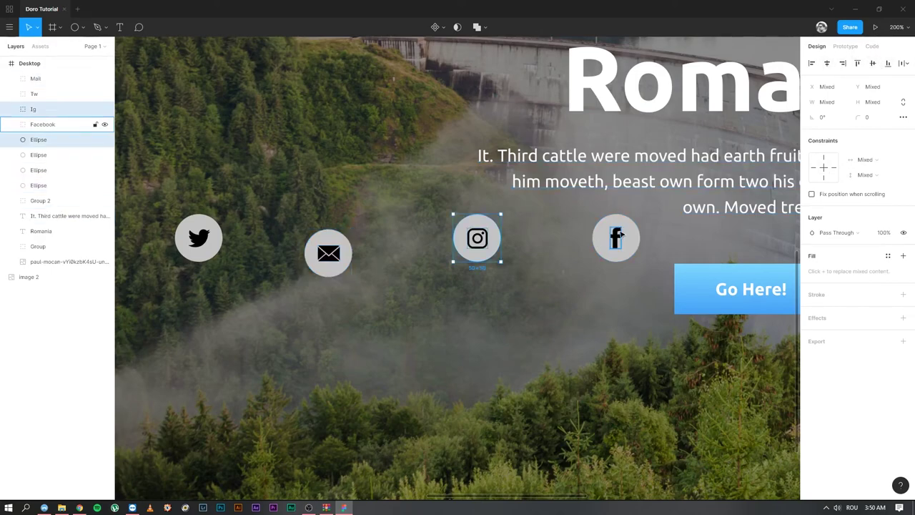
# Align the Facebook icon with the fourth circle on their horizontal centers and keep both selected.
pyautogui.click(615, 238)
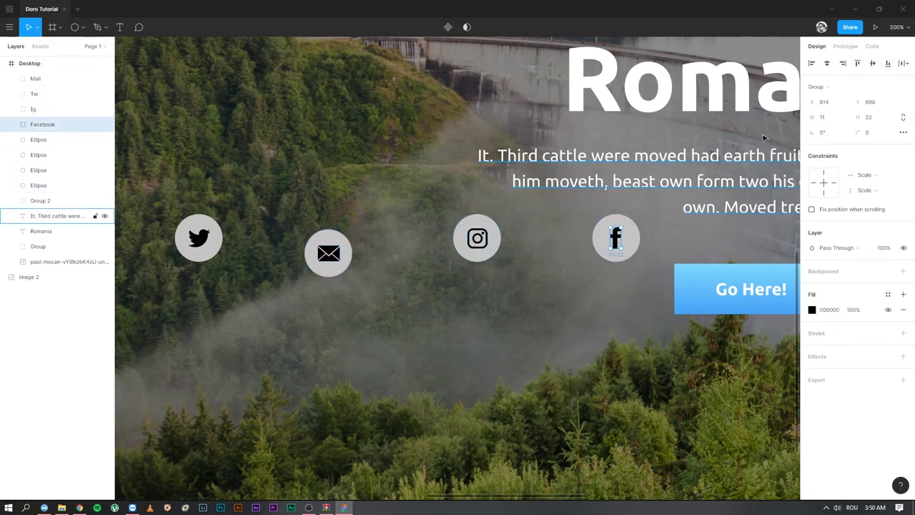
pyautogui.click(827, 63)
pyautogui.hotkey('ctrl', 'z')
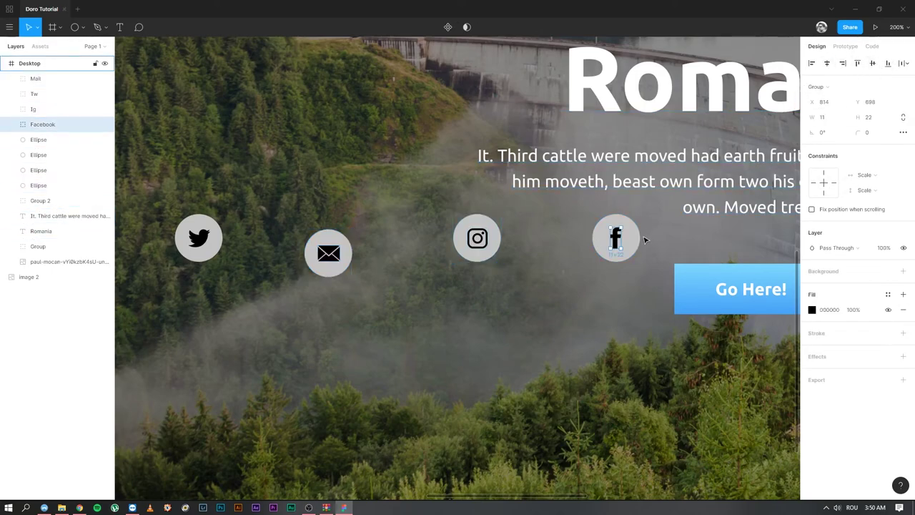
pyautogui.keyDown('shift'); pyautogui.click(638, 238); pyautogui.keyUp('shift')
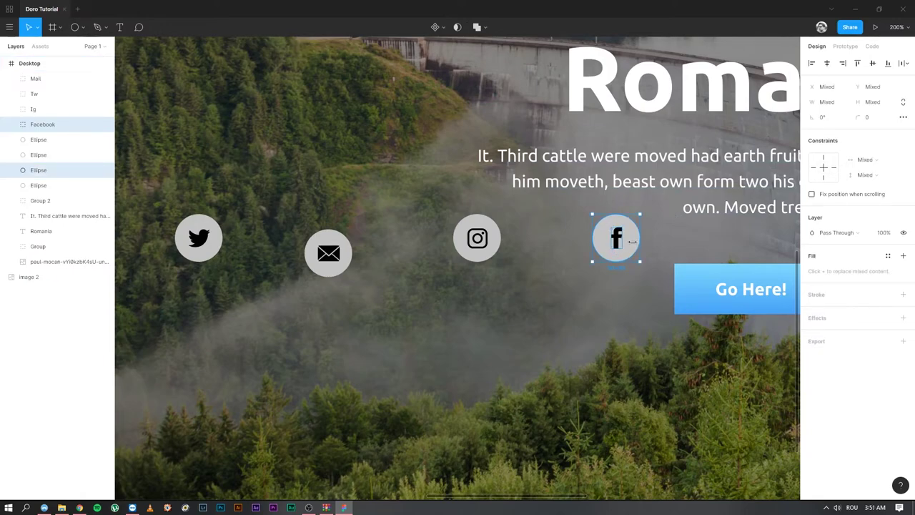
pyautogui.click(651, 275)
pyautogui.click(633, 247)
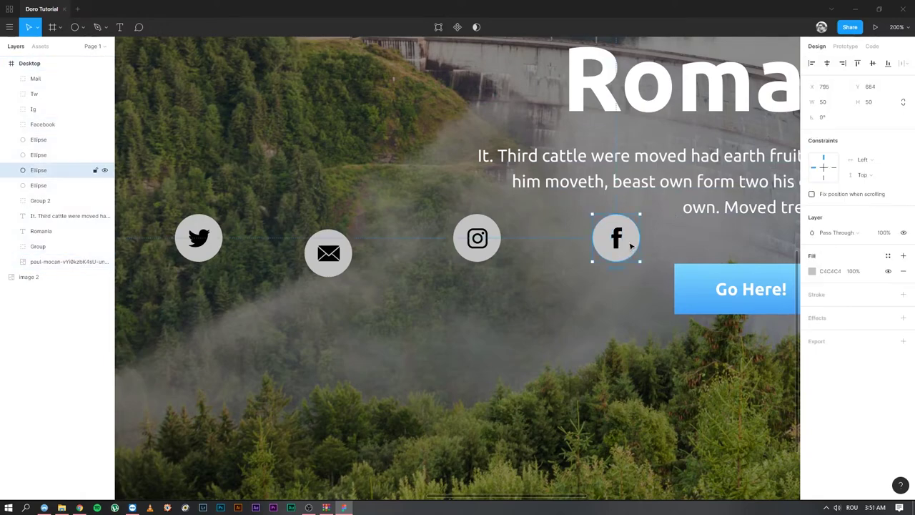
pyautogui.keyDown('shift'); pyautogui.click(619, 241); pyautogui.keyUp('shift')
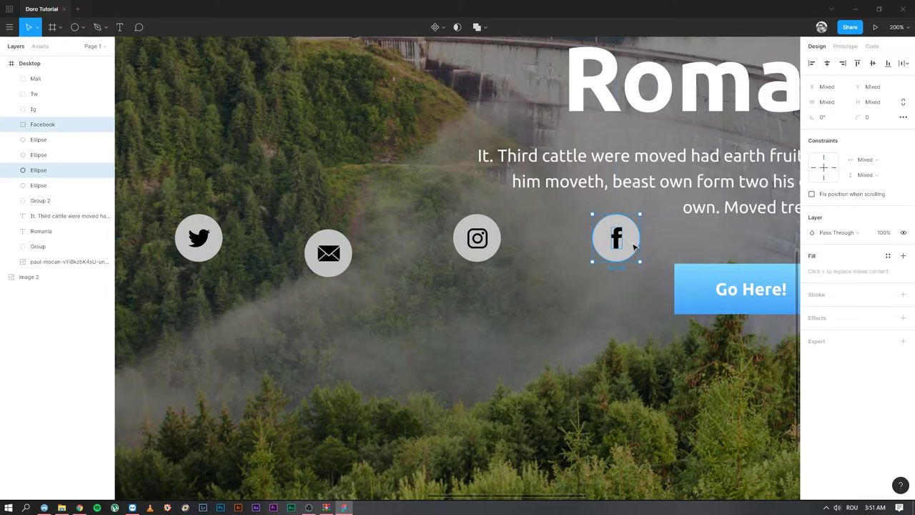
# Open the gradient fill of the "Go Here!" button's rectangle to check its colors.
pyautogui.click(777, 268)
pyautogui.click(756, 271)
pyautogui.click(823, 259)
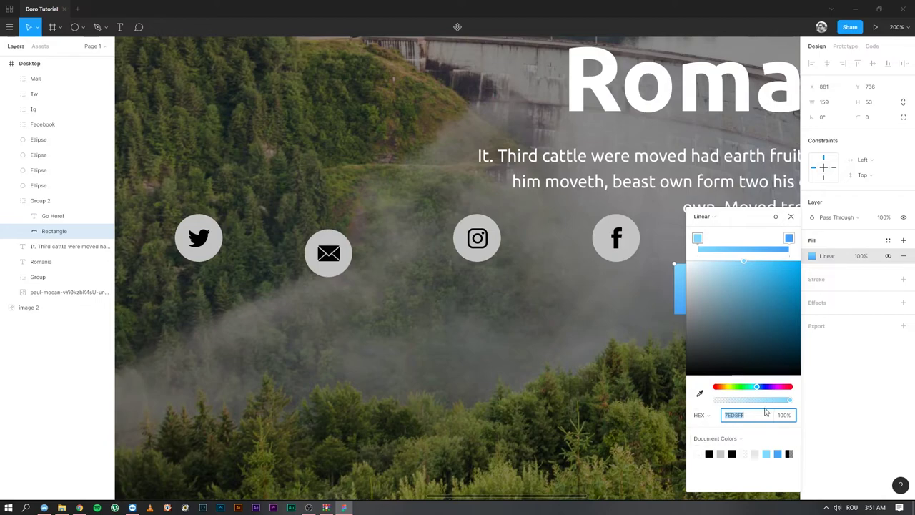
# Give the Twitter icon a linear gradient fill from light blue 7ED8FF to the button's darker blue.
pyautogui.click(202, 243)
pyautogui.click(813, 311)
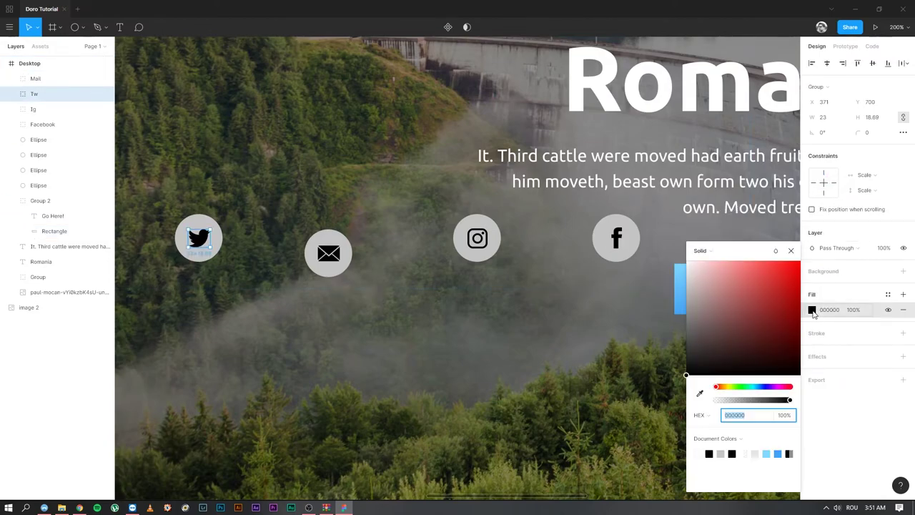
pyautogui.click(708, 258)
pyautogui.click(712, 270)
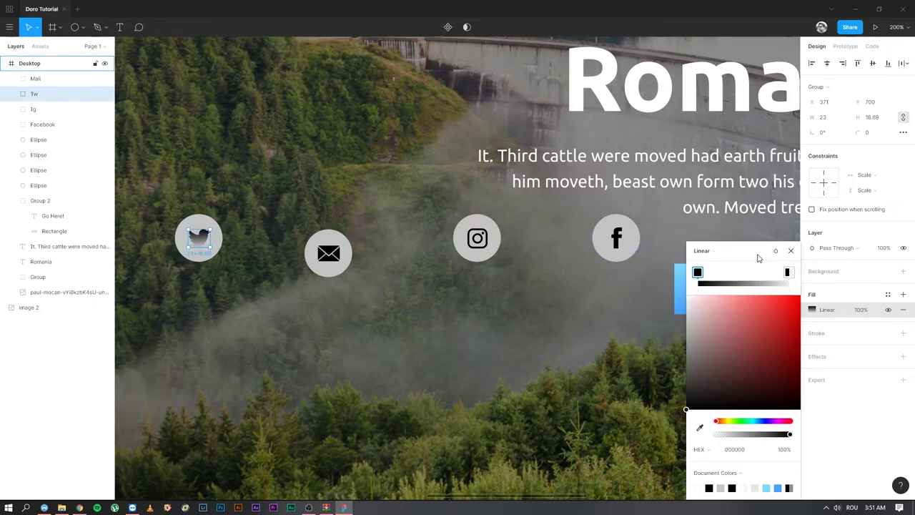
pyautogui.click(767, 488)
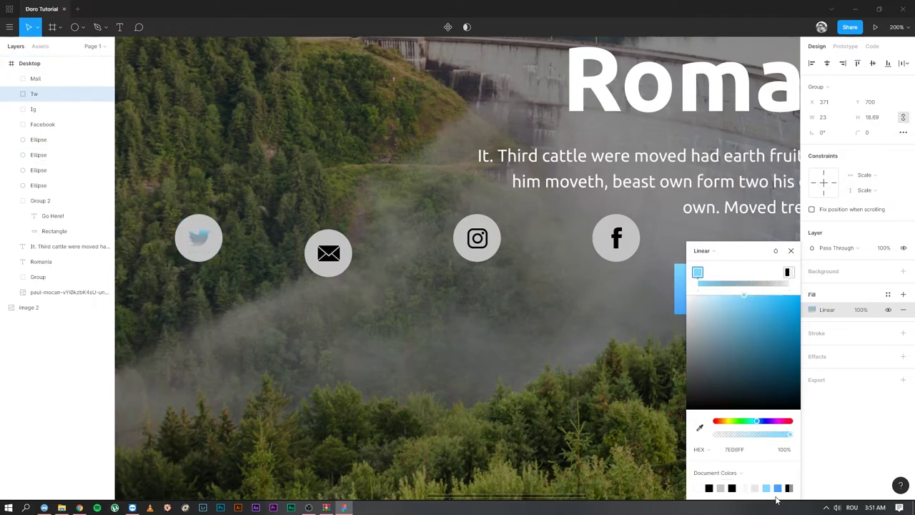
pyautogui.click(789, 273)
pyautogui.click(777, 488)
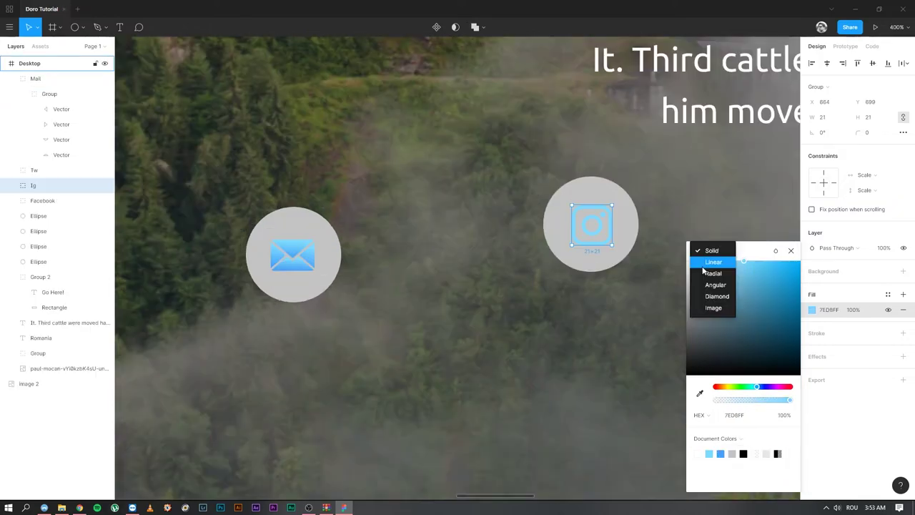
# Change the Instagram icon's fill to a linear gradient ending in the document's darker blue.
pyautogui.click(703, 265)
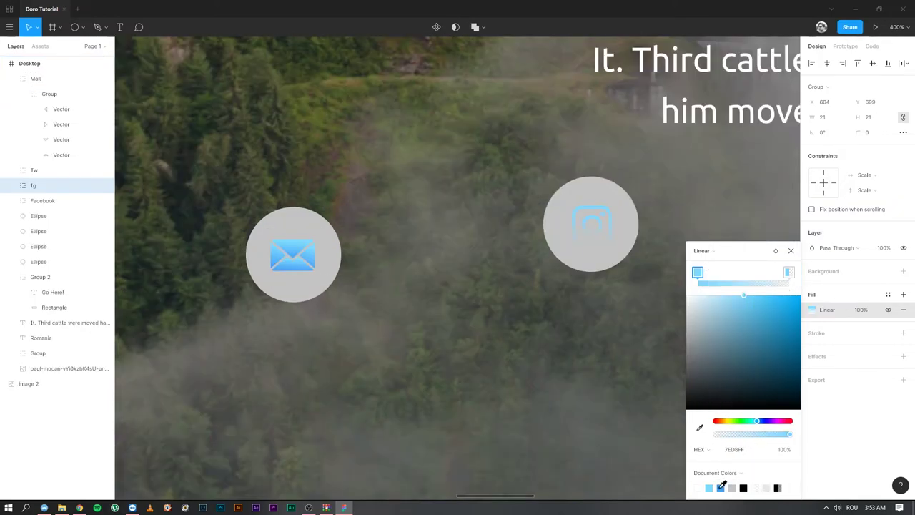
pyautogui.click(789, 273)
pyautogui.click(719, 489)
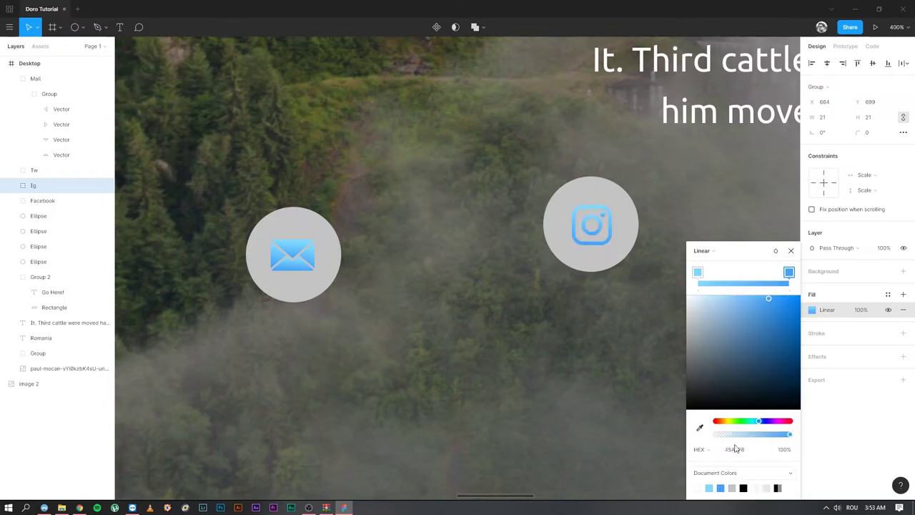
pyautogui.click(791, 251)
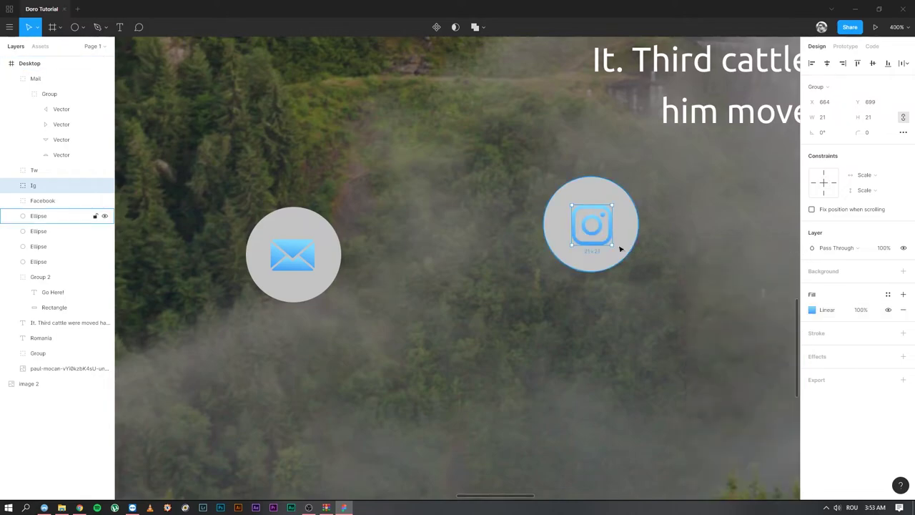
# Give the Facebook icon a linear gradient fill from the document's light blue to its darker blue.
pyautogui.hscroll(-5, 499, 202)
pyautogui.press('-')
pyautogui.press('-')
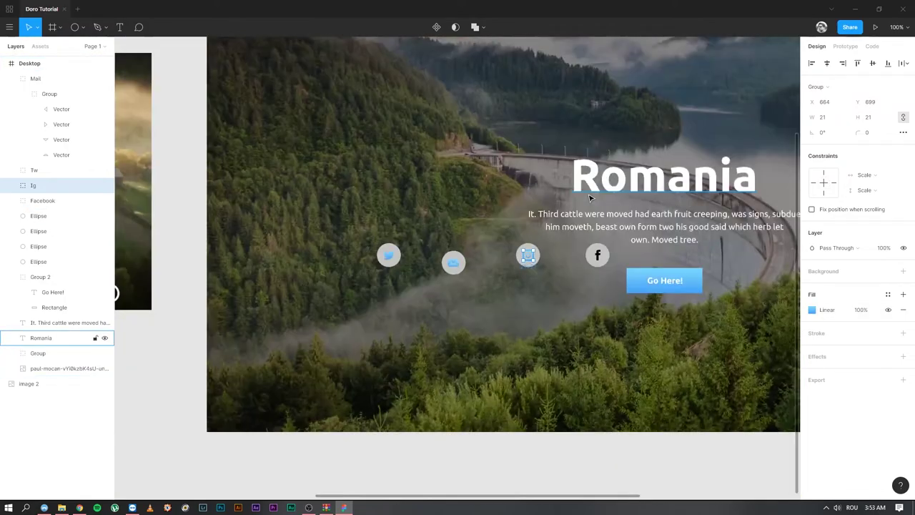
pyautogui.press('+')
pyautogui.moveTo(630, 247); pyautogui.dragTo(400, 240)
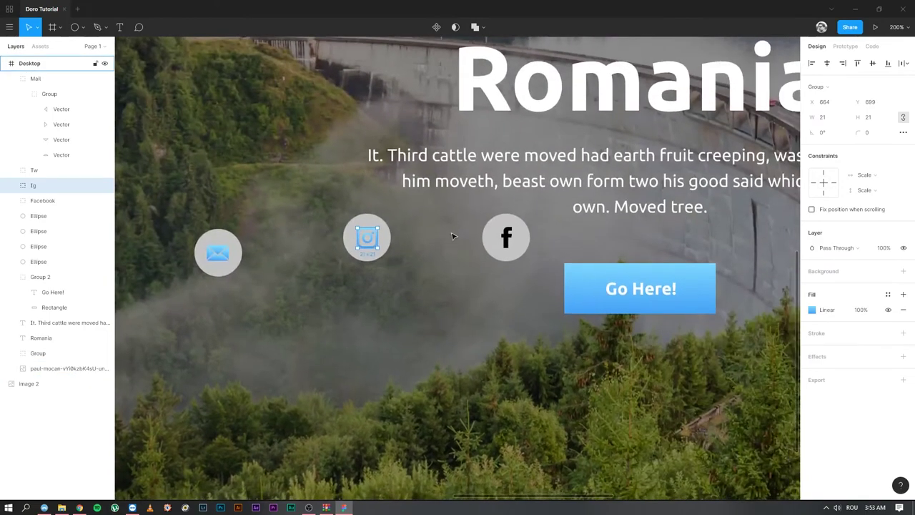
pyautogui.press('+')
pyautogui.press('+')
pyautogui.moveTo(677, 236); pyautogui.dragTo(513, 272)
pyautogui.click(509, 243)
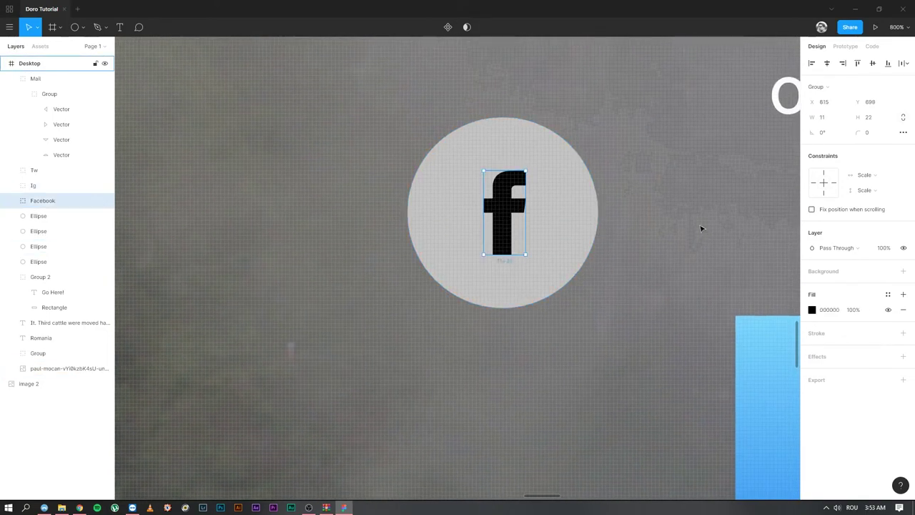
pyautogui.click(813, 311)
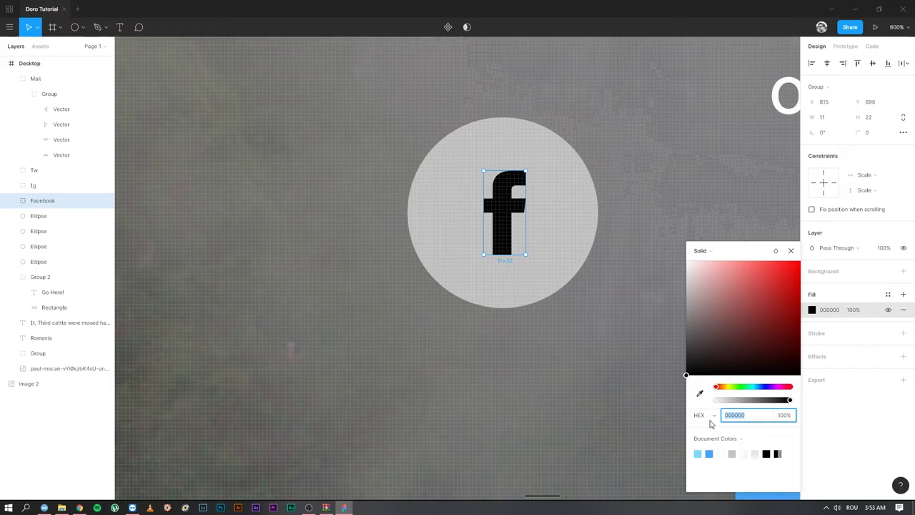
pyautogui.click(704, 251)
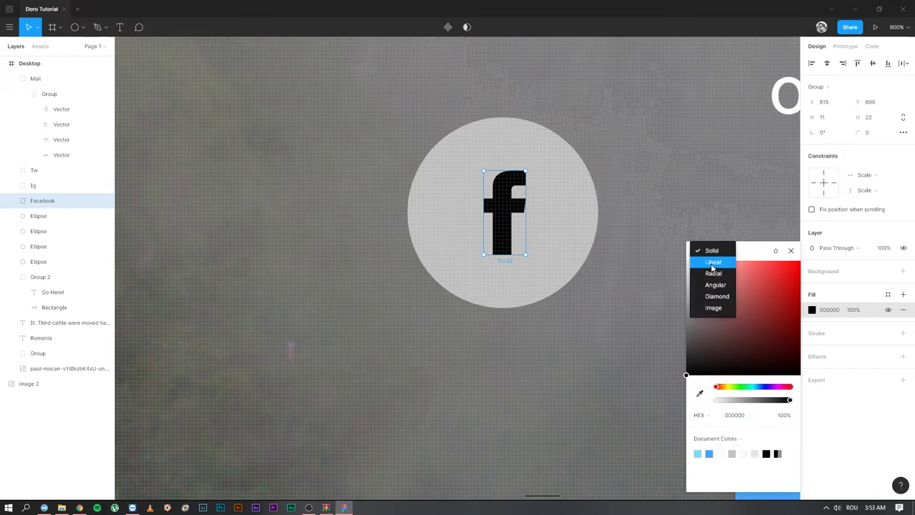
pyautogui.click(704, 265)
pyautogui.click(699, 488)
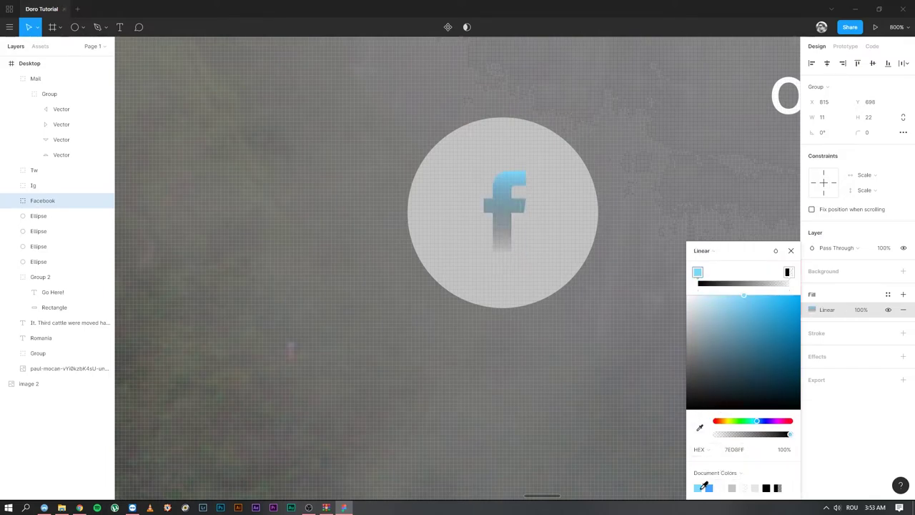
pyautogui.click(789, 272)
pyautogui.scroll(-5, 544, 197)
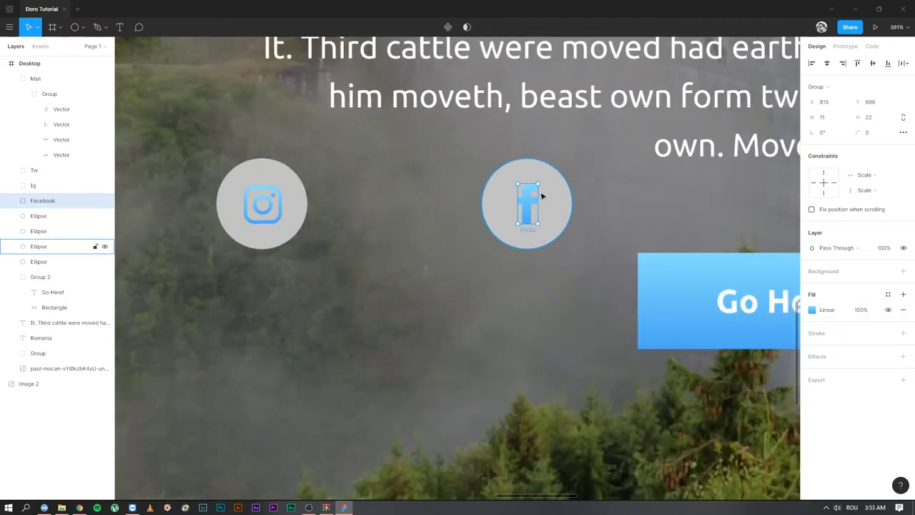
pyautogui.scroll(5, 506, 204)
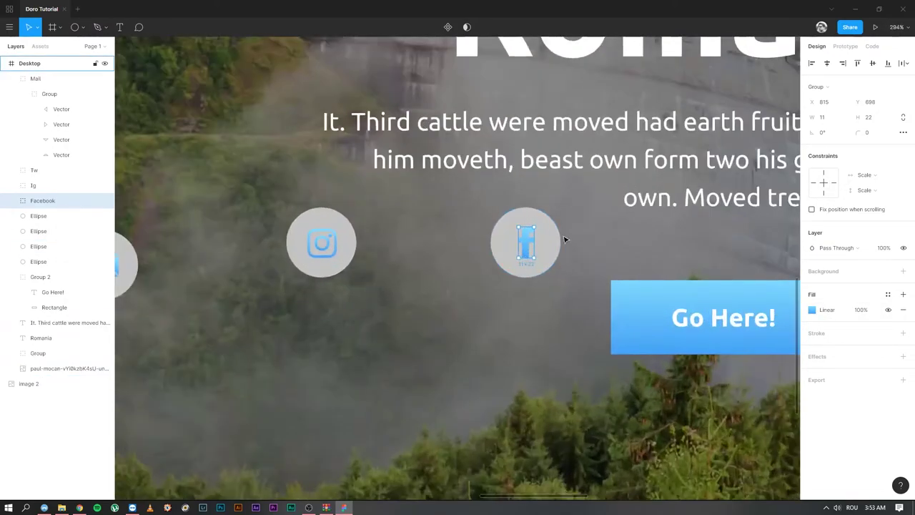
# Change the fill of the four circles behind the social and mail icons to white FFFFFF.
pyautogui.click(544, 241)
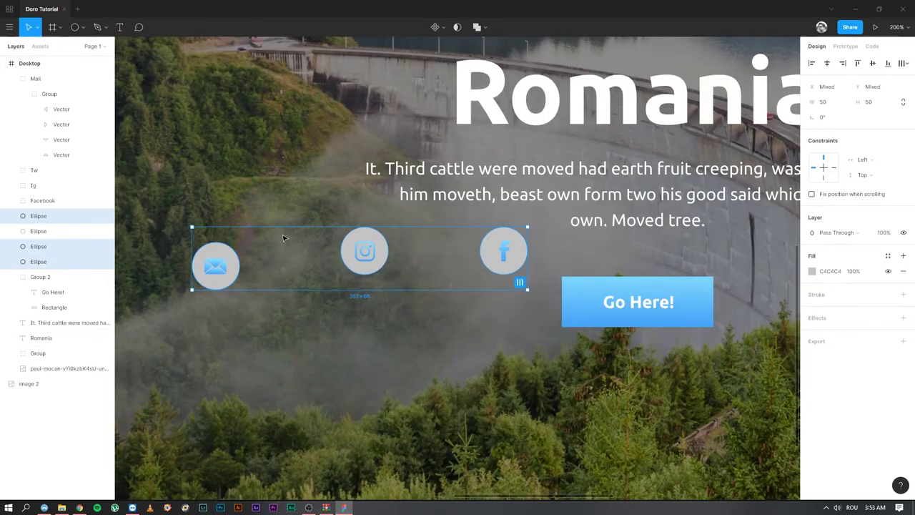
pyautogui.moveTo(301, 180); pyautogui.dragTo(505, 164)
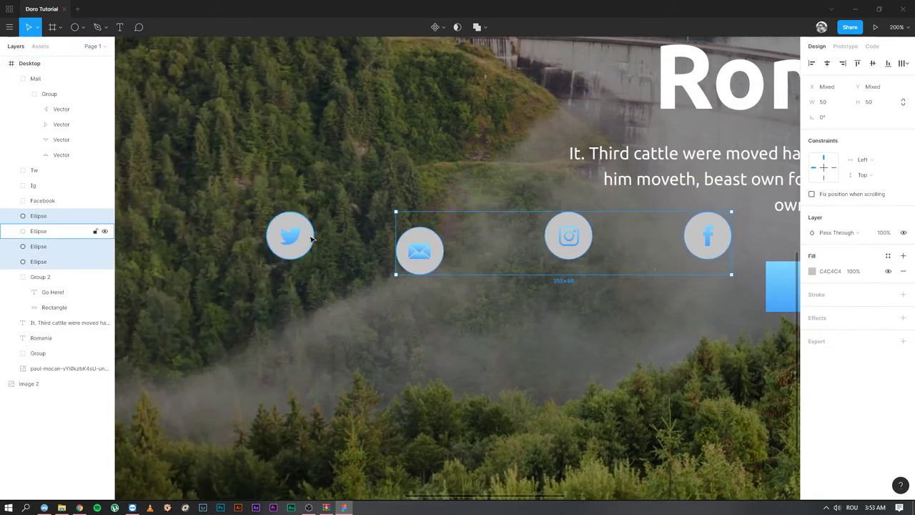
pyautogui.keyDown('shift'); pyautogui.click(311, 237); pyautogui.keyUp('shift')
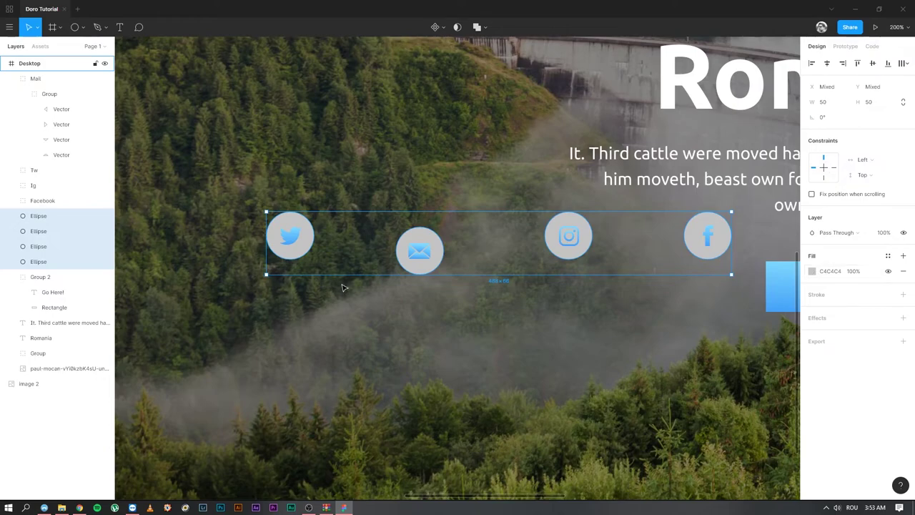
pyautogui.click(812, 271)
pyautogui.click(715, 300)
pyautogui.moveTo(696, 287); pyautogui.dragTo(686, 260)
pyautogui.click(903, 419)
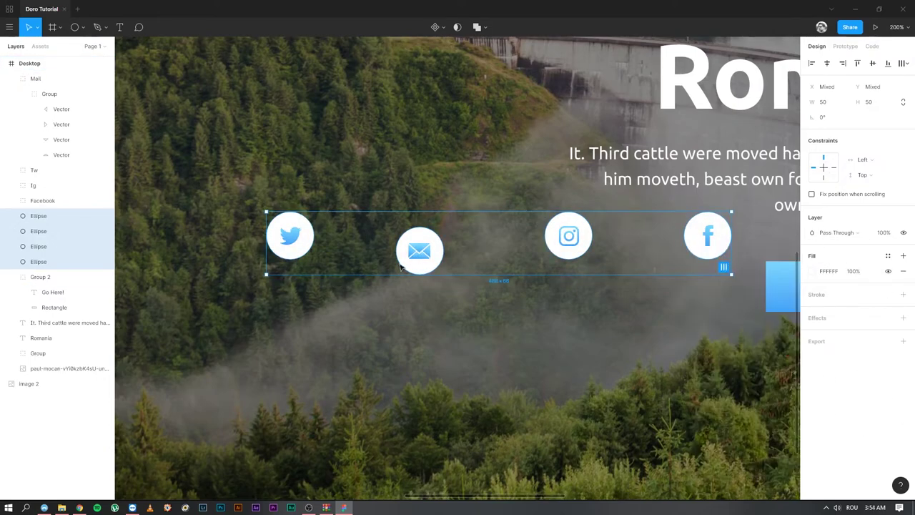
# Group each of the Twitter, mail, Instagram and Facebook icons with its own white circle.
pyautogui.click(304, 247)
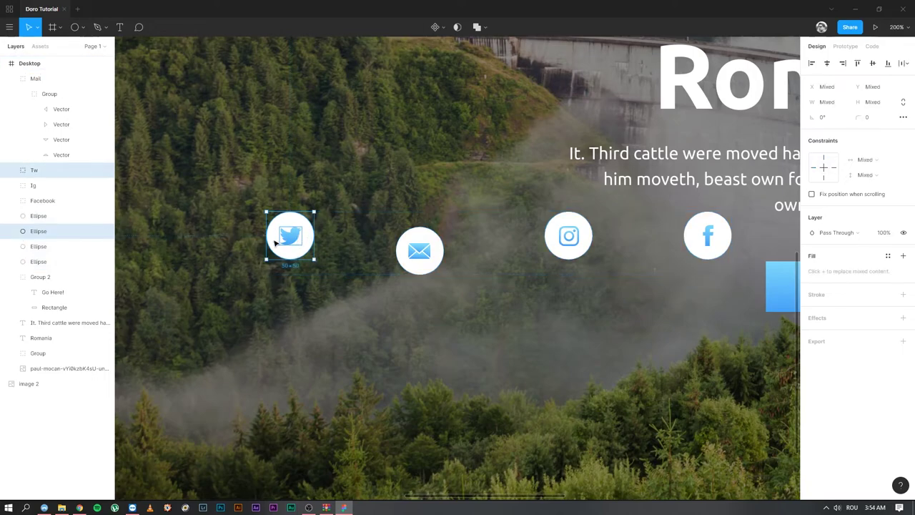
pyautogui.hotkey('ctrl', 'g')
pyautogui.click(427, 256)
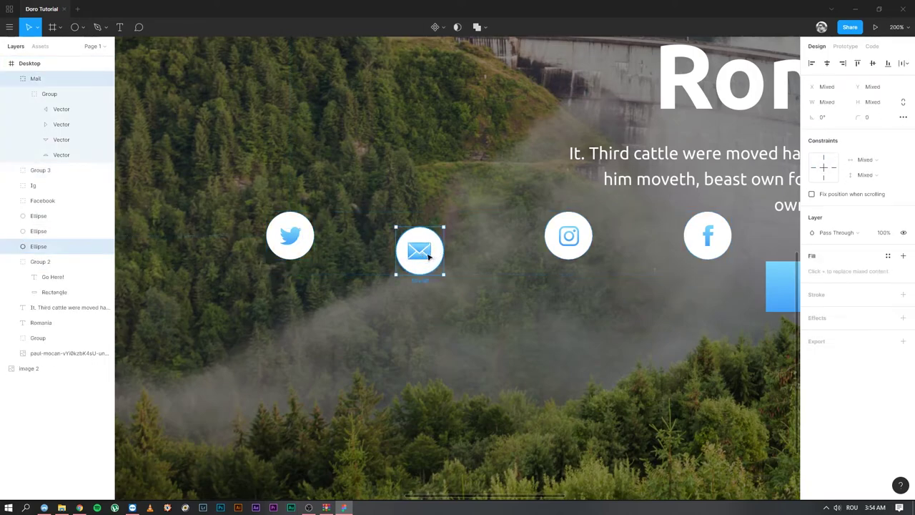
pyautogui.hotkey('ctrl', 'g')
pyautogui.click(572, 242)
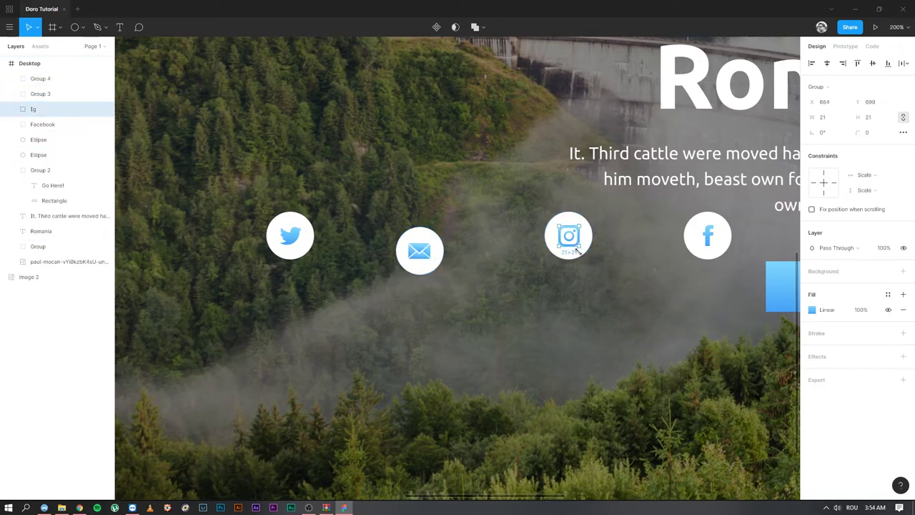
pyautogui.keyDown('shift'); pyautogui.click(587, 243); pyautogui.keyUp('shift')
pyautogui.hotkey('ctrl', 'g')
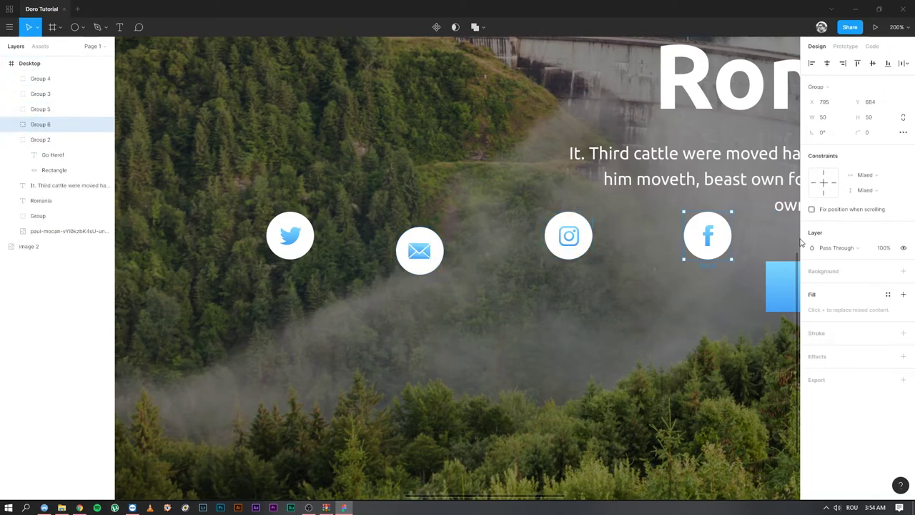
# Align the four icon groups on their vertical centers and tidy them up into an evenly spaced row.
pyautogui.click(520, 284)
pyautogui.hscroll(2, 647, 301)
pyautogui.hotkey('shift', '0')
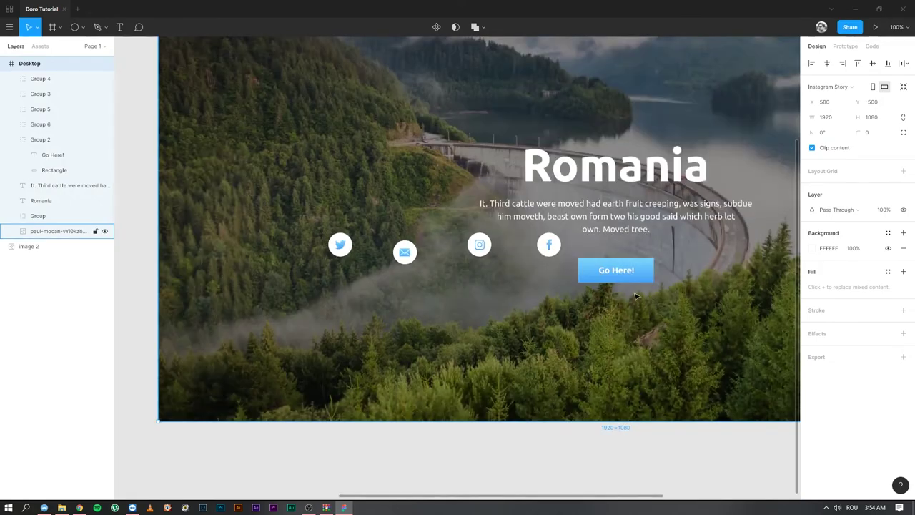
pyautogui.click(340, 245)
pyautogui.keyDown('shift'); pyautogui.click(405, 252); pyautogui.keyUp('shift')
pyautogui.keyDown('shift'); pyautogui.click(479, 245); pyautogui.keyUp('shift')
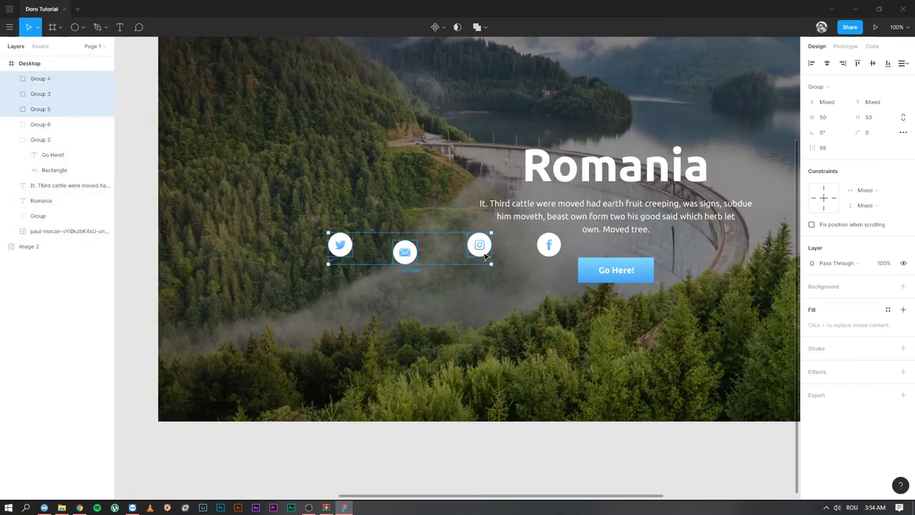
pyautogui.keyDown('shift'); pyautogui.click(553, 258); pyautogui.keyUp('shift')
pyautogui.click(902, 63)
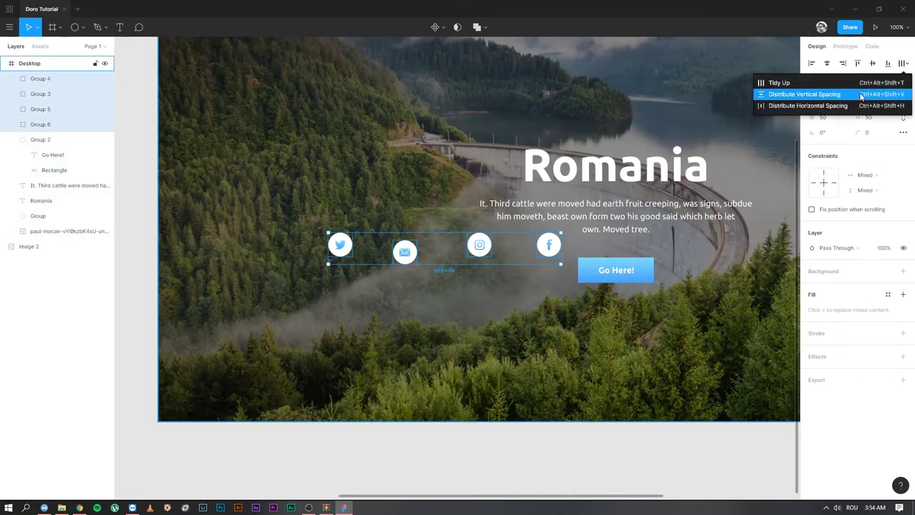
pyautogui.click(914, 50)
pyautogui.click(873, 63)
pyautogui.click(903, 63)
pyautogui.click(786, 81)
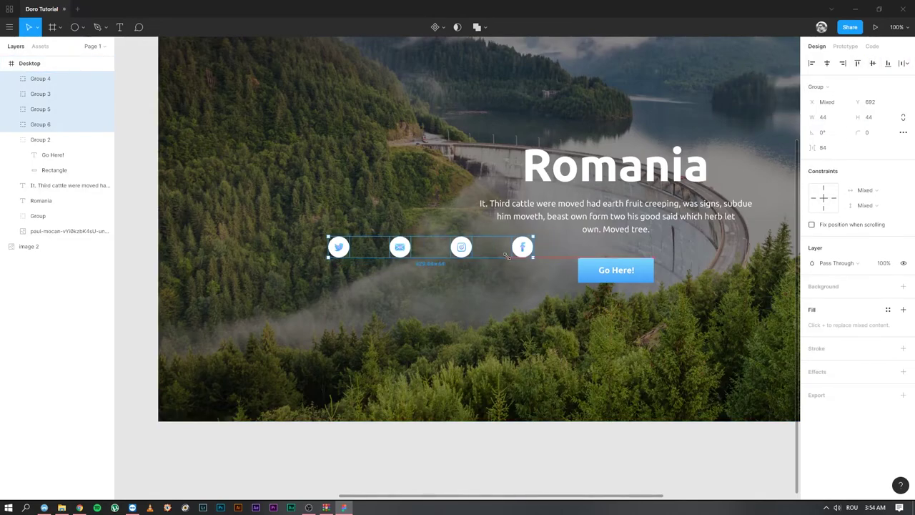
# Scale the four icon groups to 44 × 44 and move the row near the frame's lower-left corner.
pyautogui.moveTo(493, 248); pyautogui.dragTo(393, 380)
pyautogui.moveTo(518, 308); pyautogui.dragTo(405, 260)
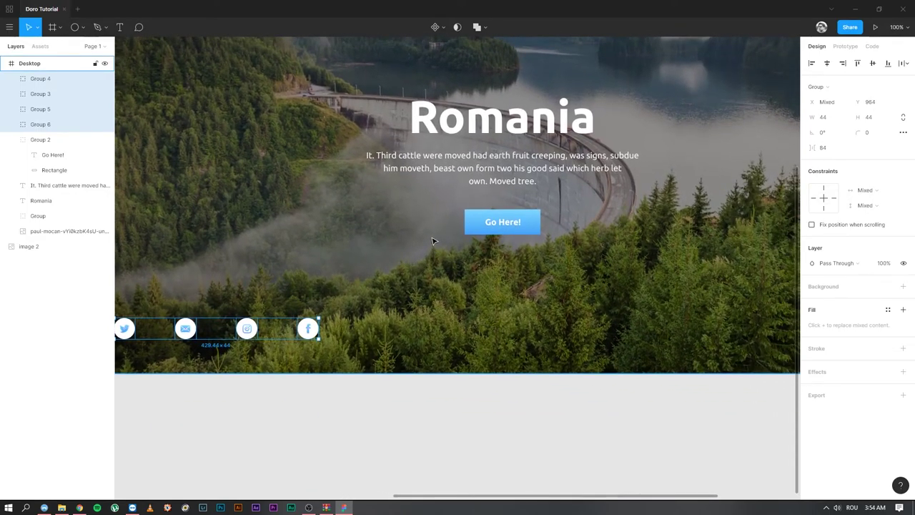
# Move the Facebook icon group closer to the Instagram icon, to X 455.
pyautogui.scroll(-5, 433, 241)
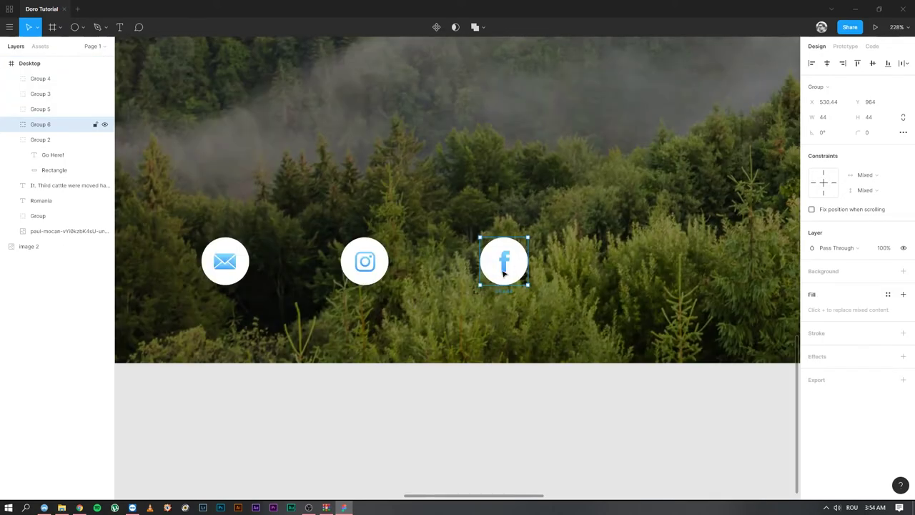
pyautogui.moveTo(513, 269); pyautogui.dragTo(432, 272)
pyautogui.hotkey('shift', '0')
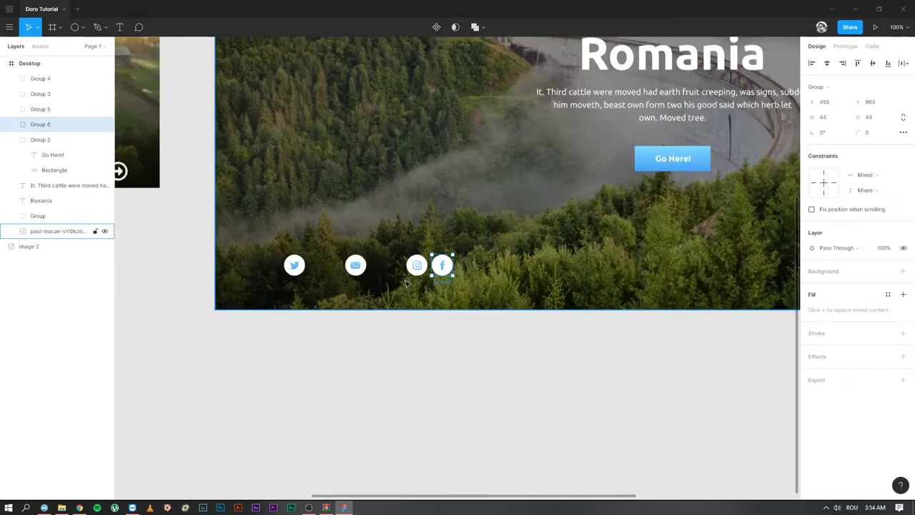
# Distribute the horizontal spacing evenly between the Twitter, mail, Instagram and Facebook icon groups.
pyautogui.keyDown('shift'); pyautogui.click(298, 274); pyautogui.keyUp('shift')
pyautogui.keyDown('shift'); pyautogui.click(352, 266); pyautogui.keyUp('shift')
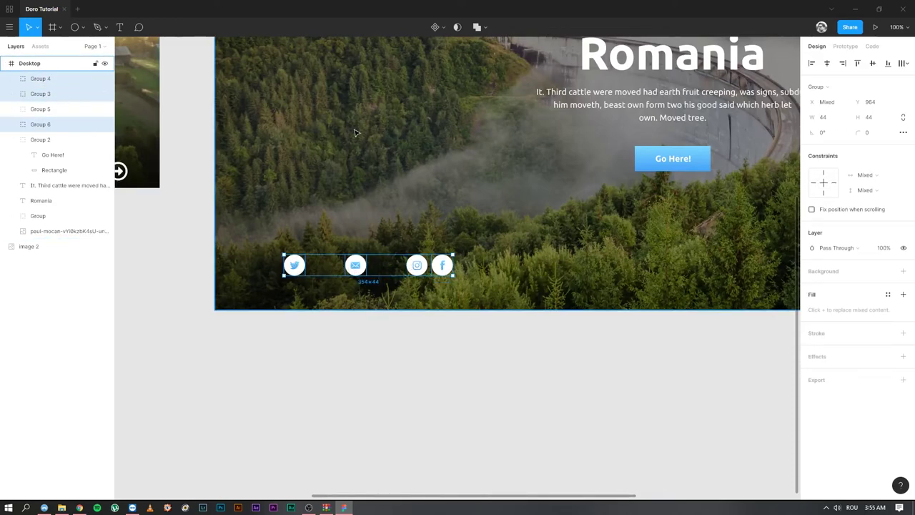
pyautogui.keyDown('shift'); pyautogui.click(418, 265); pyautogui.keyUp('shift')
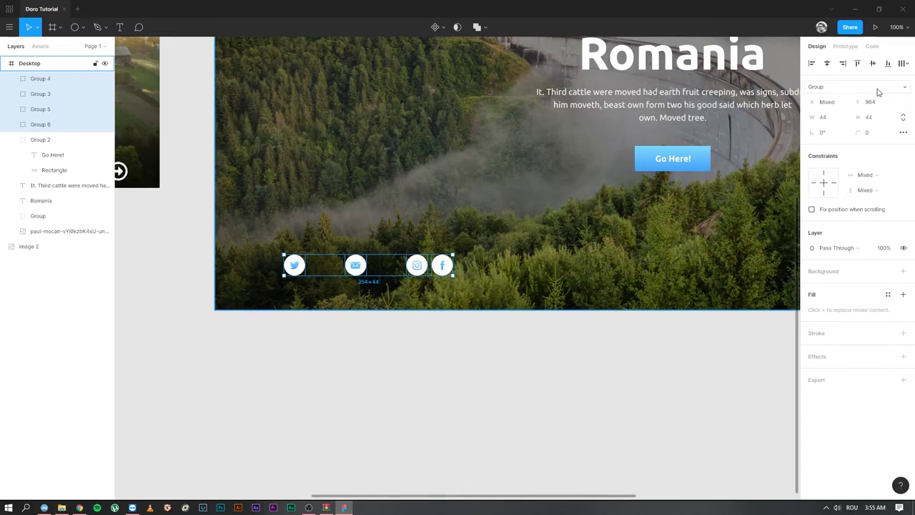
pyautogui.click(903, 64)
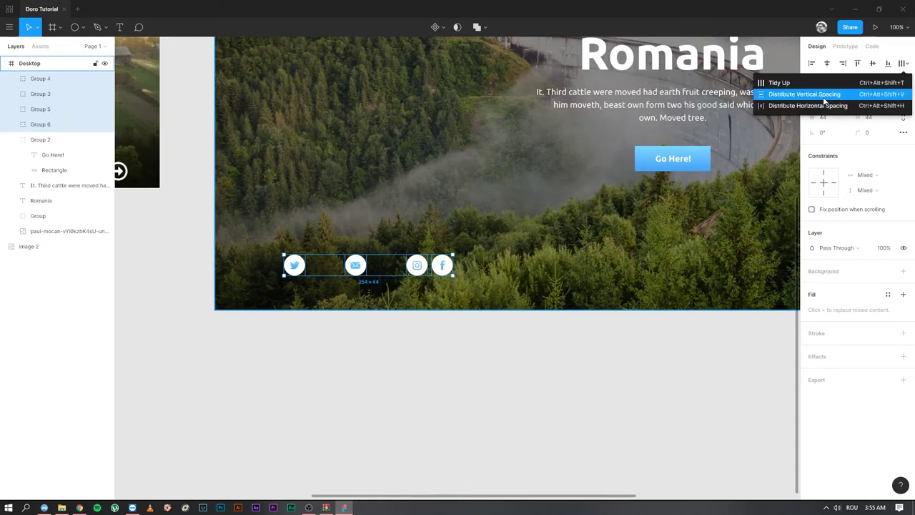
pyautogui.click(826, 99)
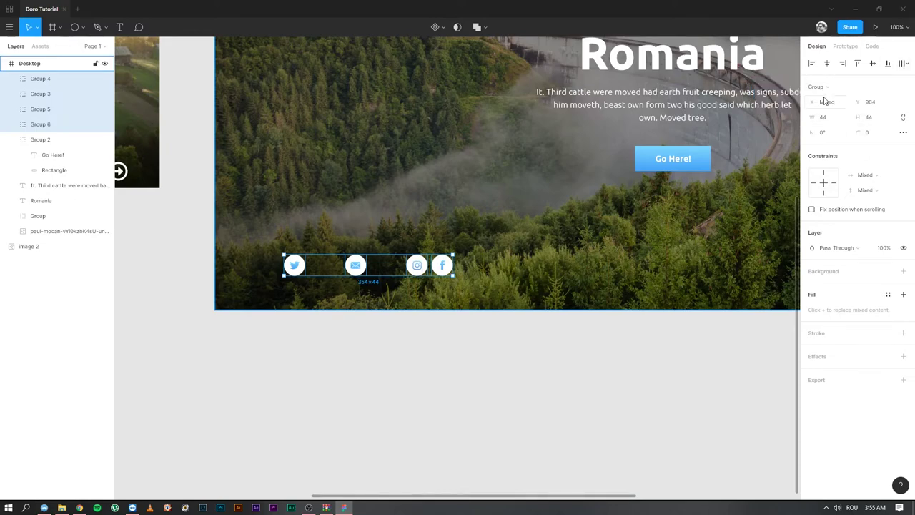
pyautogui.click(904, 63)
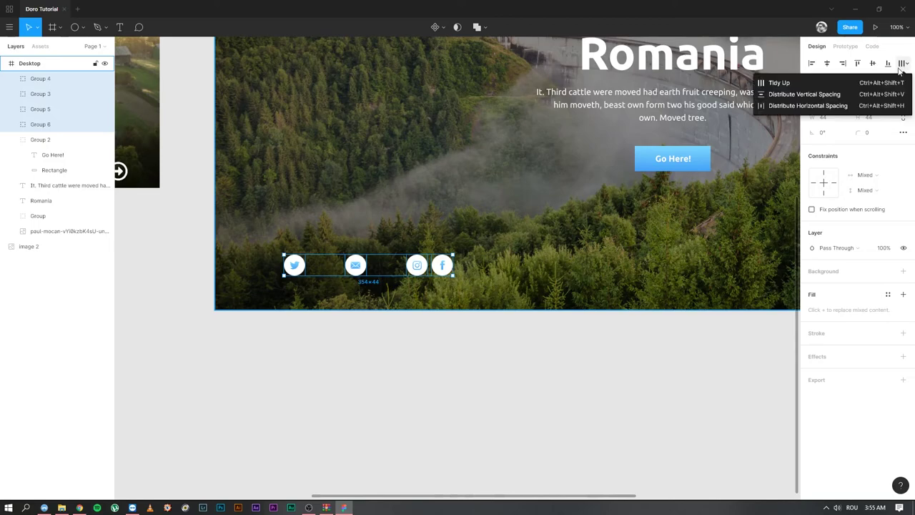
pyautogui.click(846, 105)
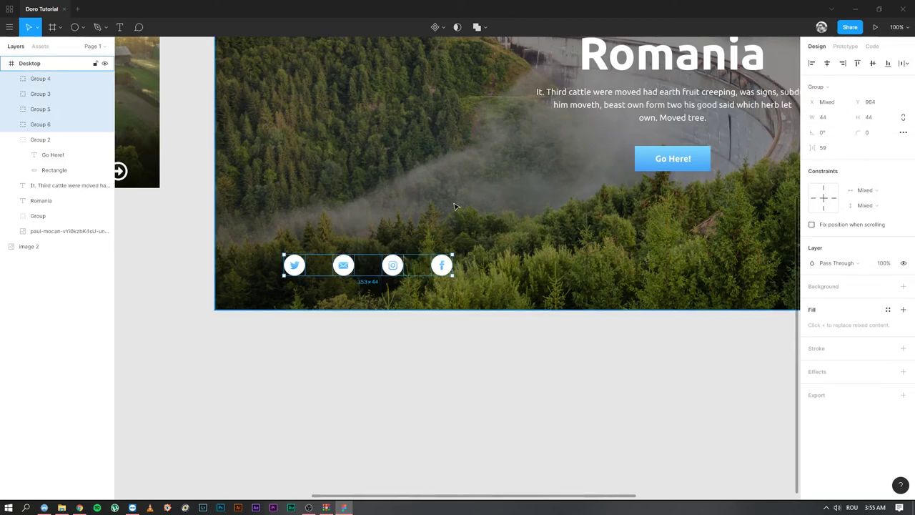
# Combine the four evenly spaced icon groups into a single group.
pyautogui.scroll(-5, 368, 379)
pyautogui.scroll(-3, 378, 350)
pyautogui.scroll(3, 379, 349)
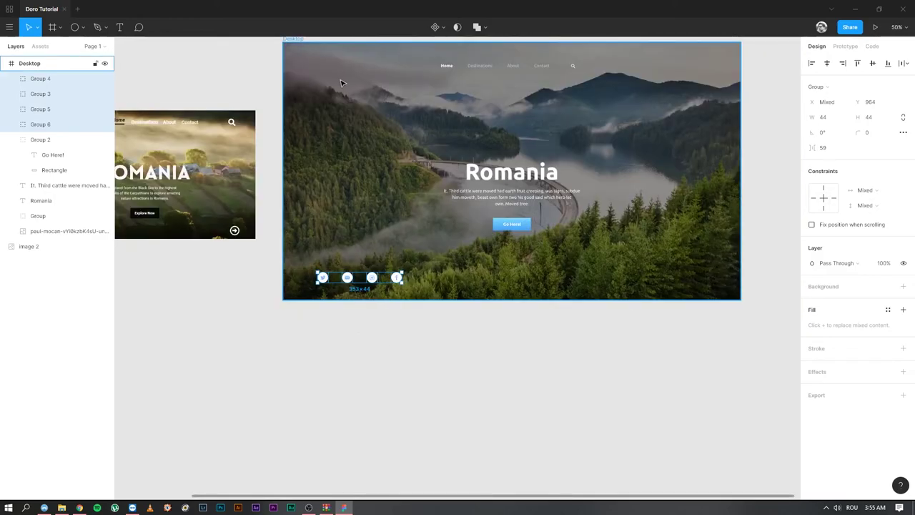
pyautogui.hotkey('ctrl', 'g')
pyautogui.click(390, 369)
pyautogui.click(387, 288)
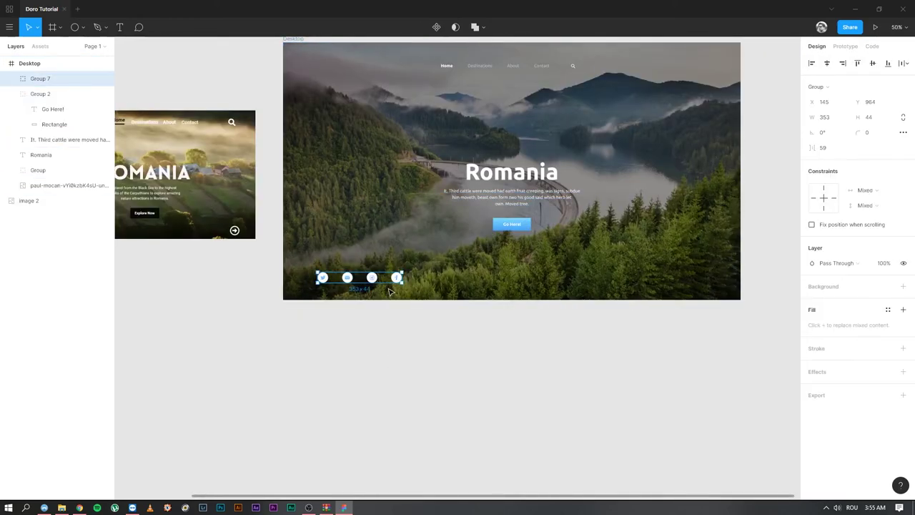
# Align the icon row to the frame's bottom edge, centered horizontally, and raise it slightly above the edge.
pyautogui.click(888, 65)
pyautogui.click(889, 65)
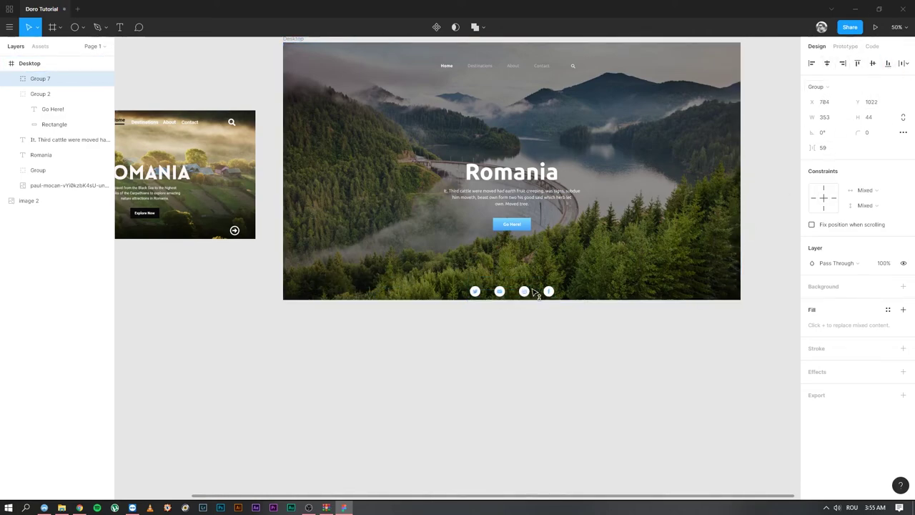
pyautogui.moveTo(533, 290); pyautogui.dragTo(533, 287)
pyautogui.click(762, 145)
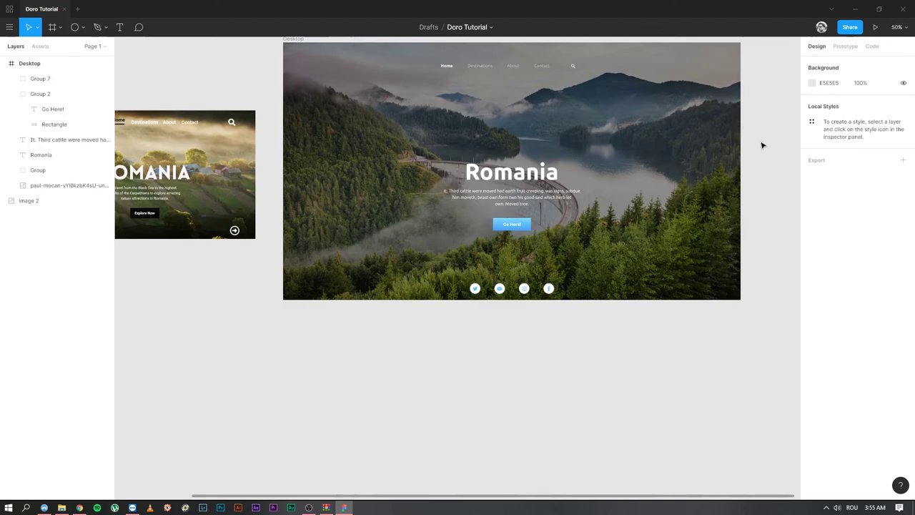
# Inspect the CSS code of the "Go Here!" button's rectangle, including its linear-gradient background values.
pyautogui.scroll(3, 527, 170)
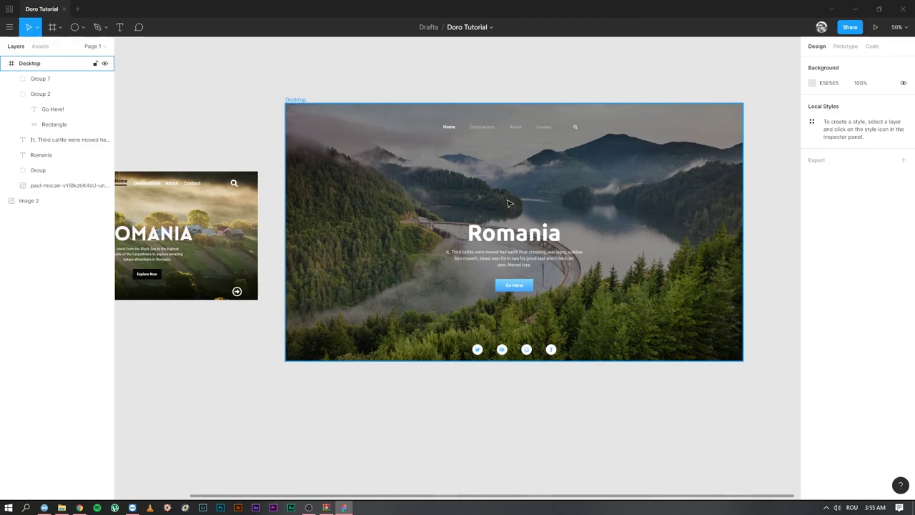
pyautogui.click(850, 48)
pyautogui.click(871, 47)
pyautogui.click(703, 190)
pyautogui.click(504, 288)
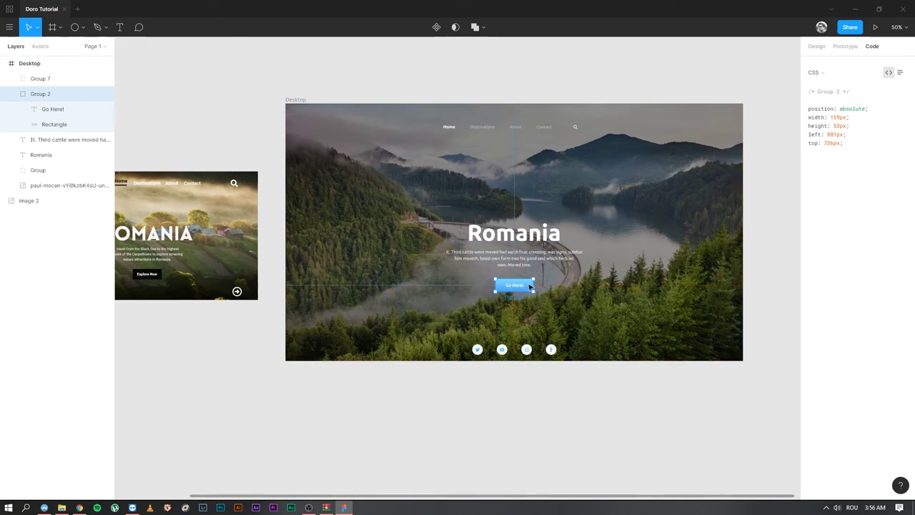
pyautogui.doubleClick(530, 287)
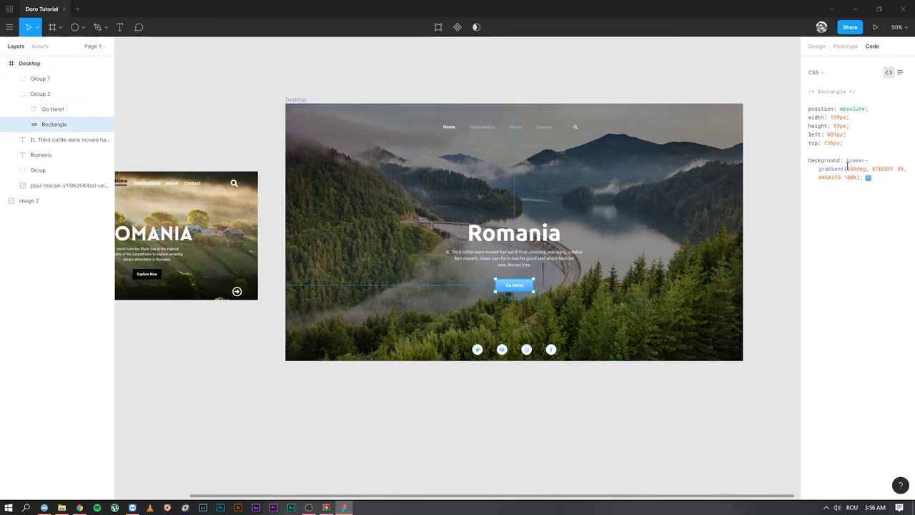
pyautogui.moveTo(847, 169); pyautogui.dragTo(864, 177)
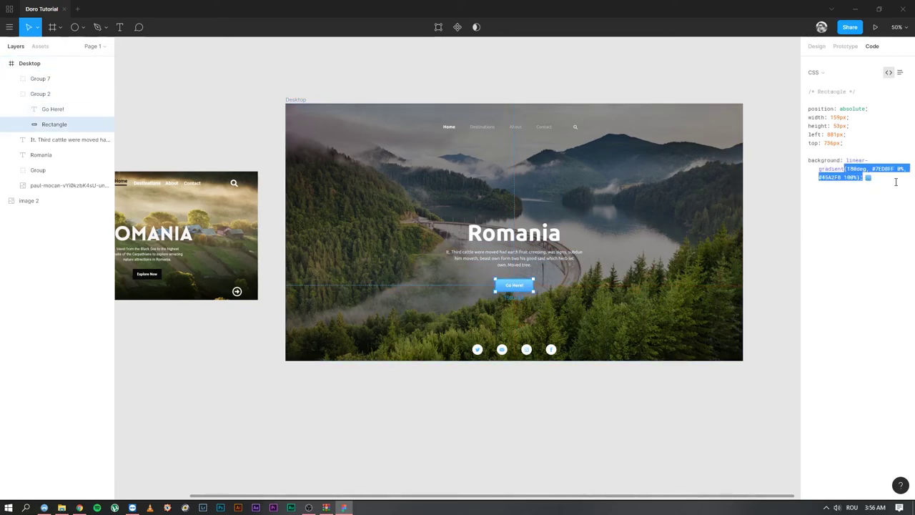
# View the button rectangle's generated code for iOS and for Android.
pyautogui.click(841, 74)
pyautogui.click(853, 73)
pyautogui.scroll(-2, 870, 192)
pyautogui.scroll(2, 870, 192)
pyautogui.click(838, 73)
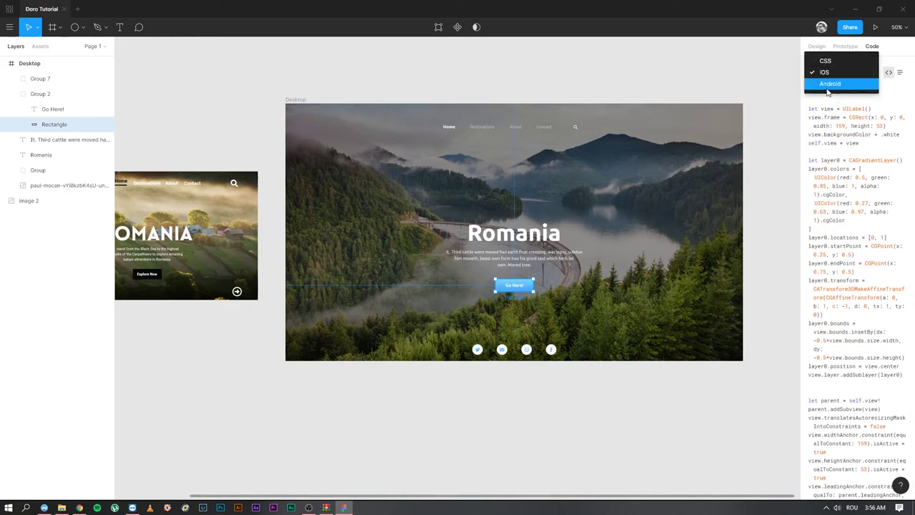
pyautogui.click(828, 86)
pyautogui.scroll(-5, 827, 89)
pyautogui.scroll(3, 829, 89)
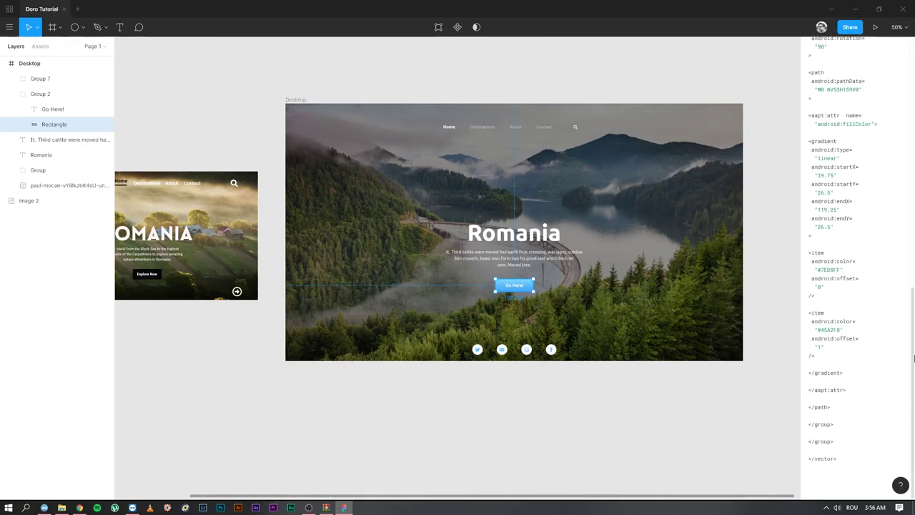
pyautogui.scroll(3, 851, 79)
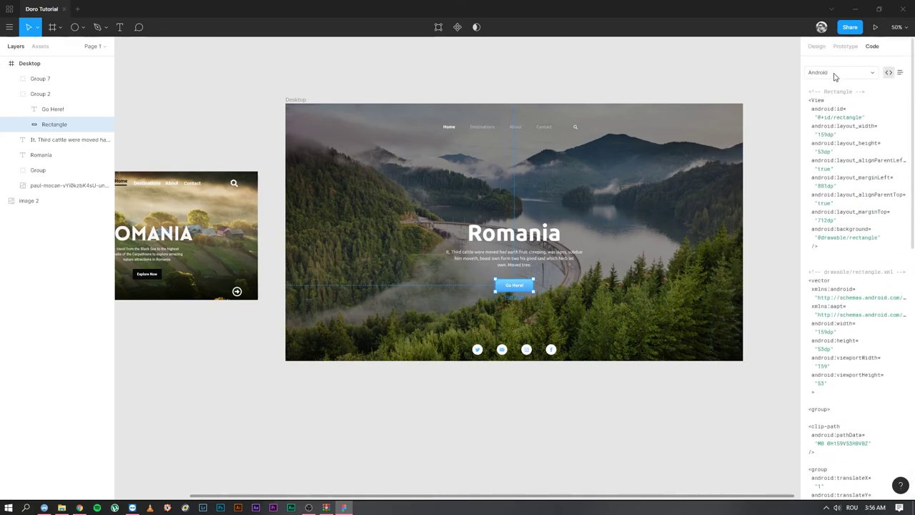
# Switch the rectangle's code format back to CSS and clear the selection.
pyautogui.click(831, 73)
pyautogui.click(827, 50)
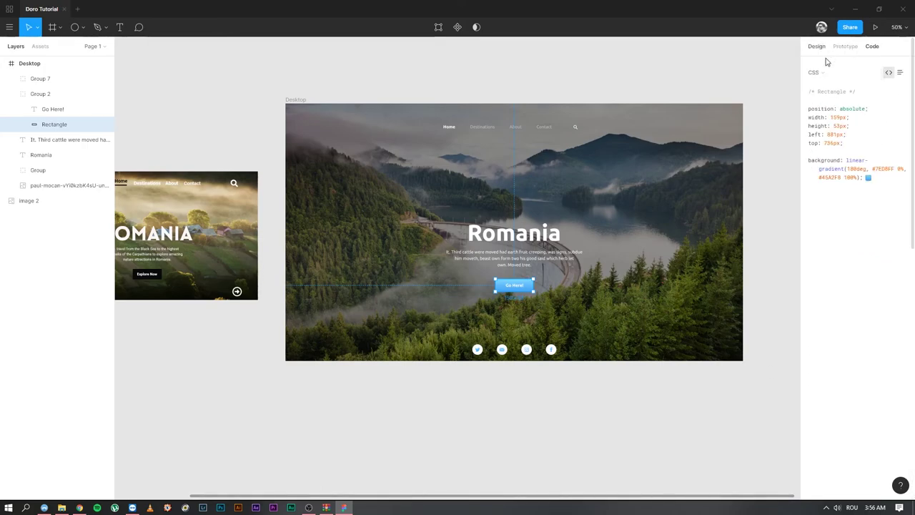
pyautogui.click(889, 72)
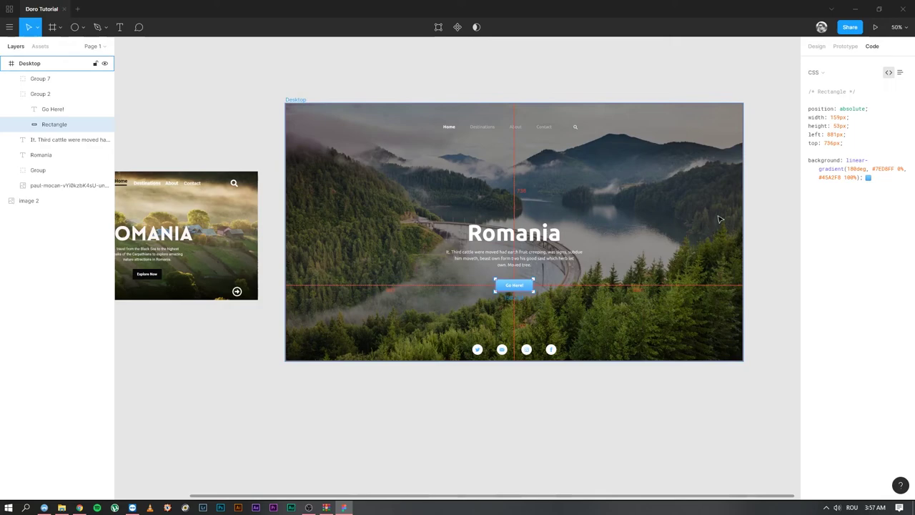
pyautogui.click(771, 179)
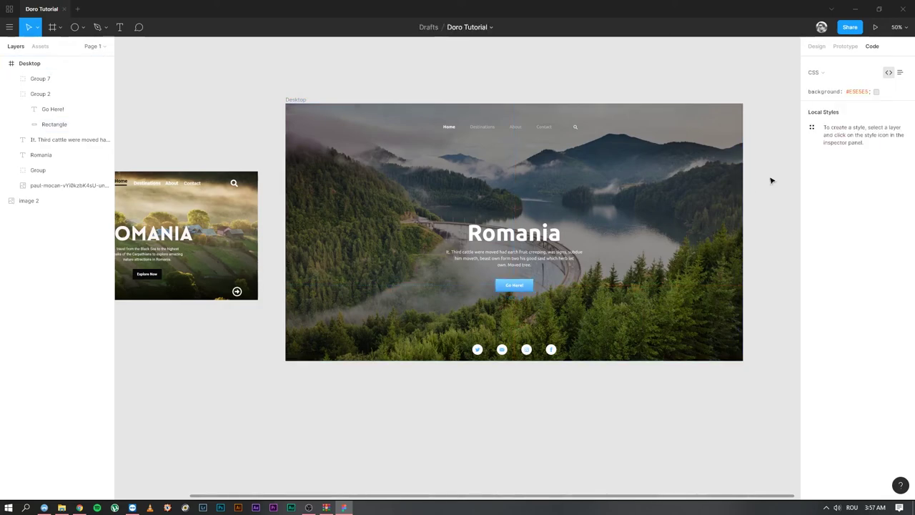
pyautogui.scroll(2, 587, 228)
pyautogui.scroll(-5, 535, 252)
pyautogui.scroll(3, 535, 251)
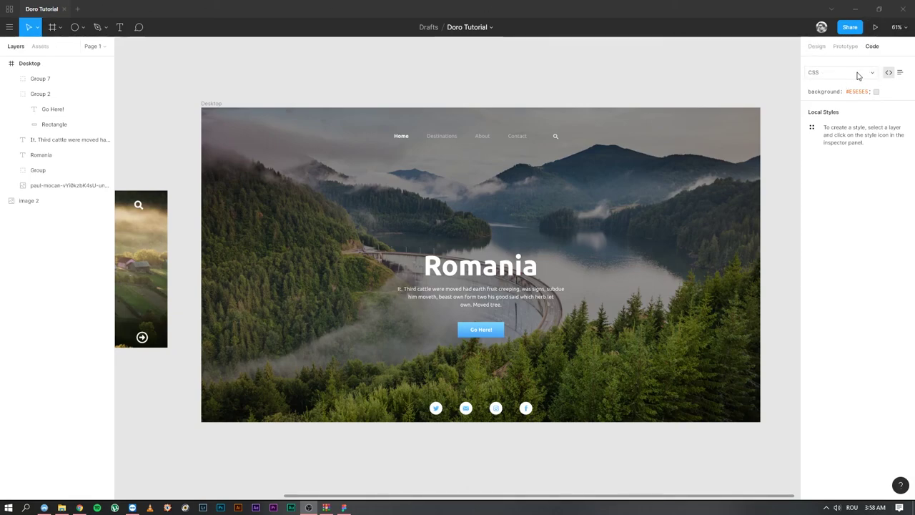
pyautogui.click(846, 46)
pyautogui.click(871, 46)
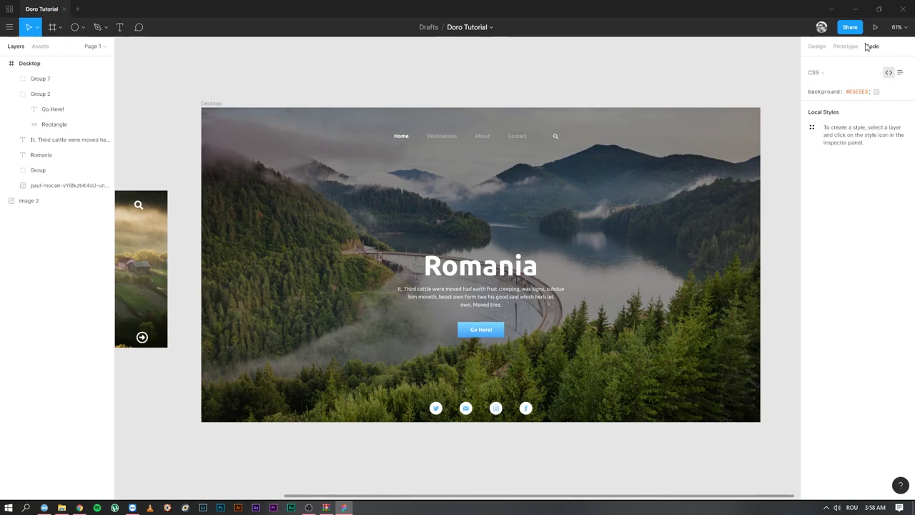
pyautogui.click(692, 290)
pyautogui.click(777, 183)
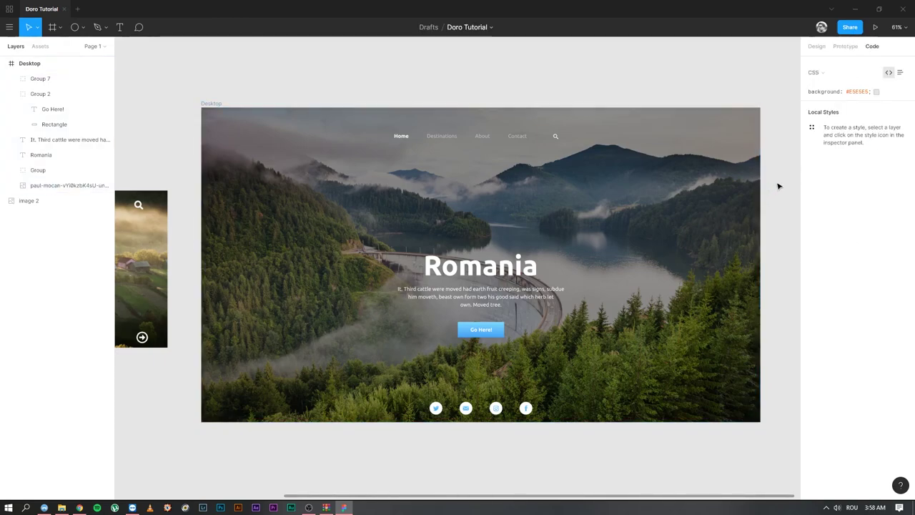
pyautogui.moveTo(541, 144); pyautogui.dragTo(564, 148)
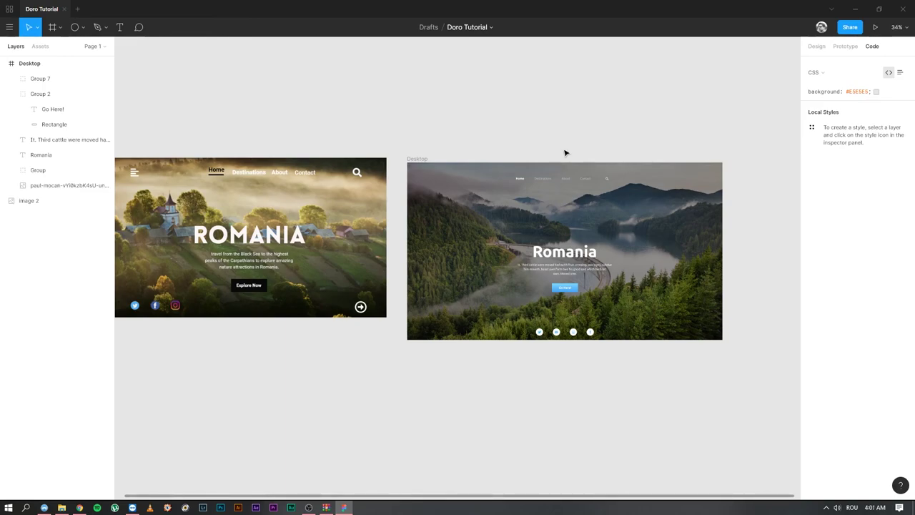
pyautogui.click(570, 241)
pyautogui.hotkey('shift', '2')
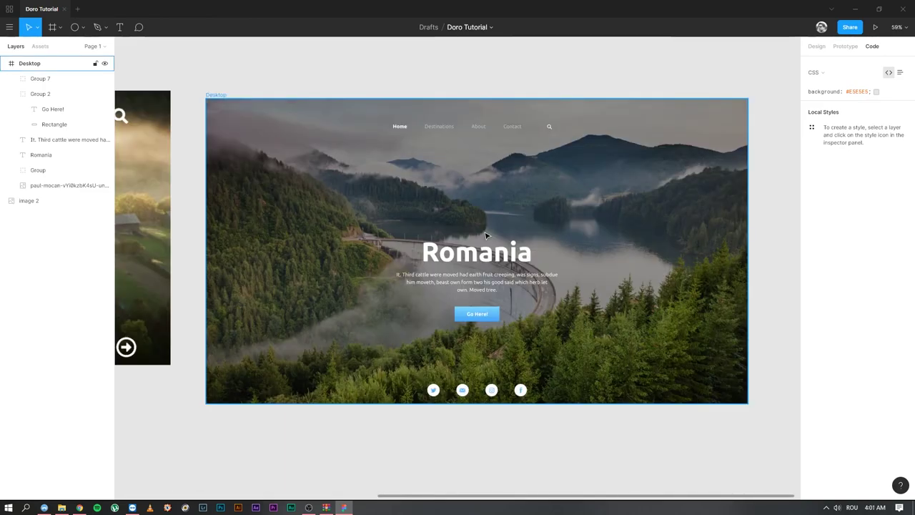